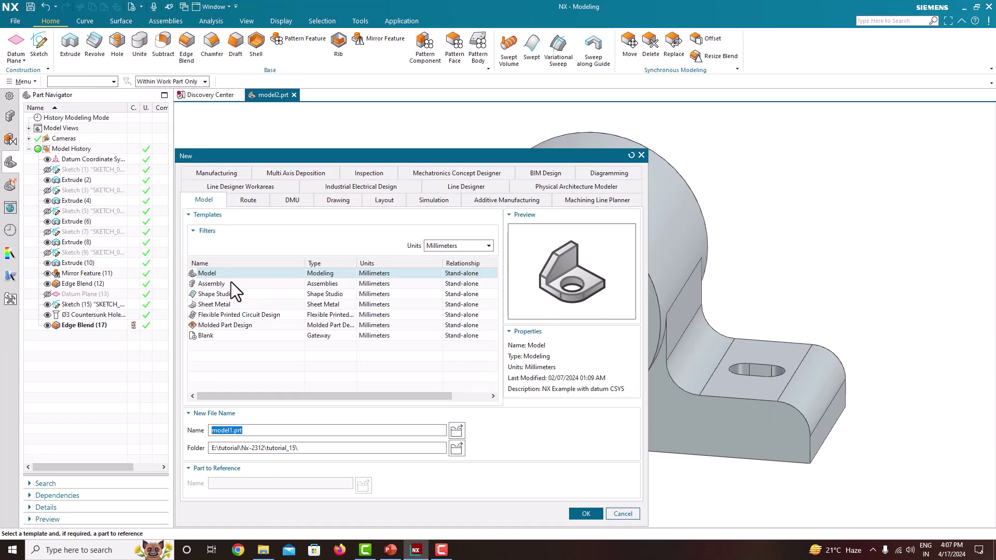
Create a new part from the Model template in millimetres, named model1.prt, in the tutorial_15 folder
{"action": "left_click", "coordinate": [210, 273]}
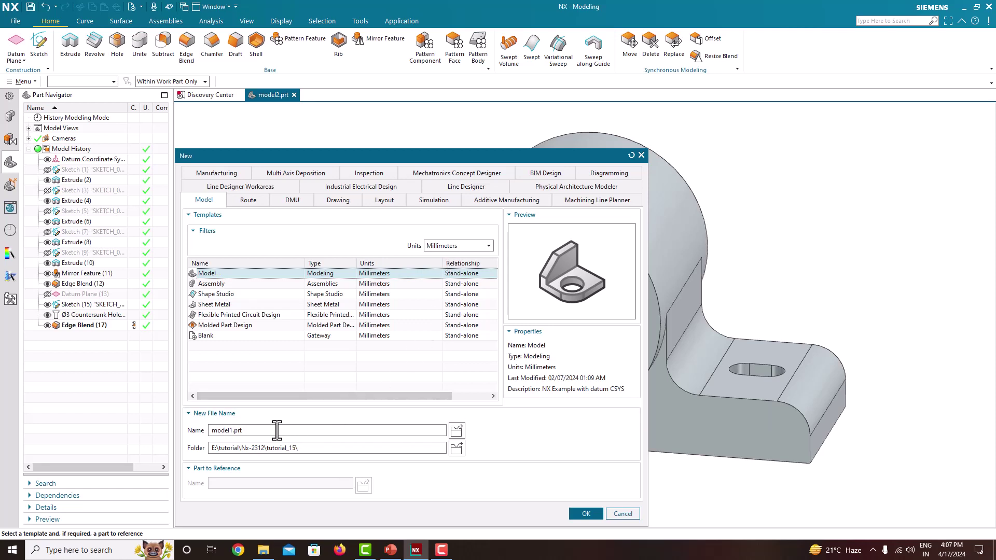
{"action": "left_click", "coordinate": [324, 449]}
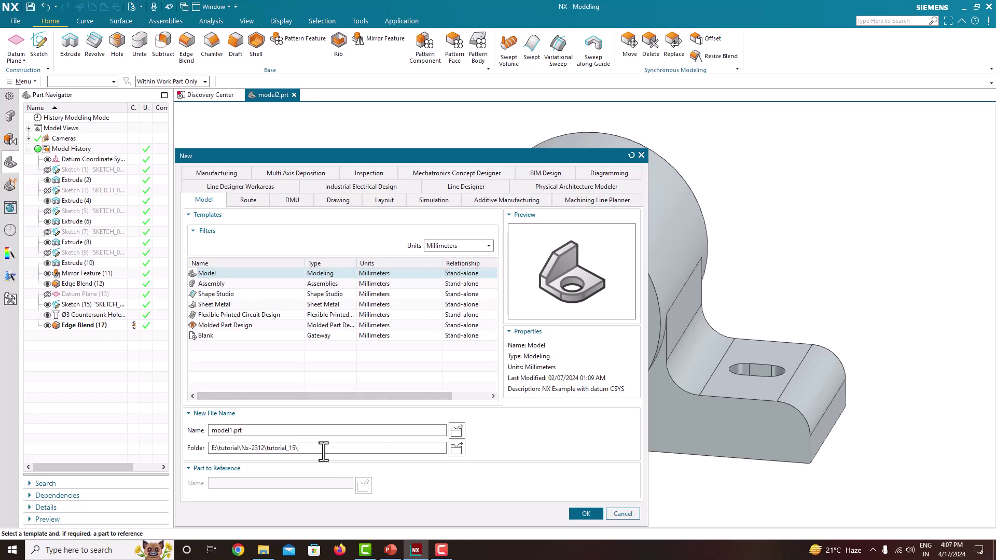
{"action": "left_click", "coordinate": [581, 512]}
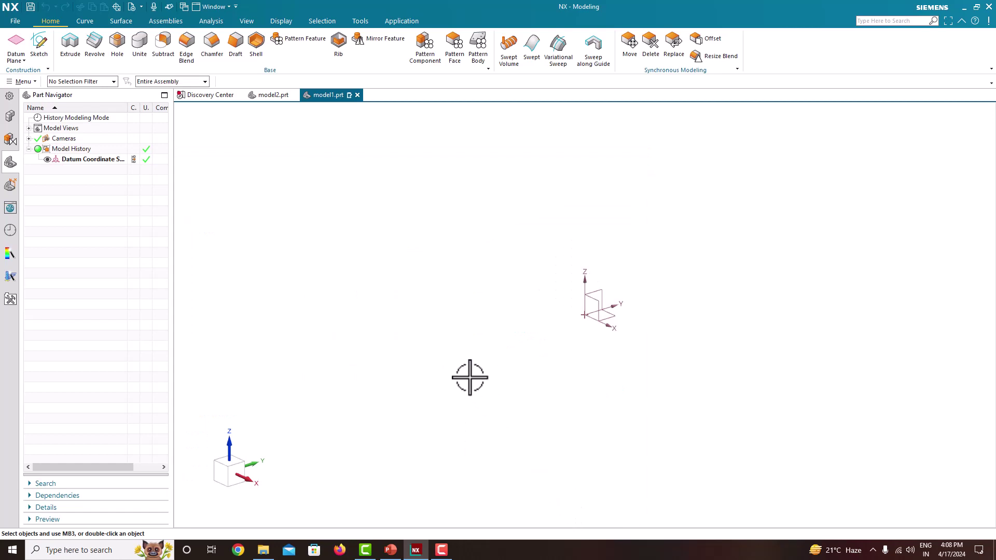
Tile the modeling window beside the tutorial_15 folder and open the bushed bearing drawing image from it
{"action": "key", "text": "super+Right"}
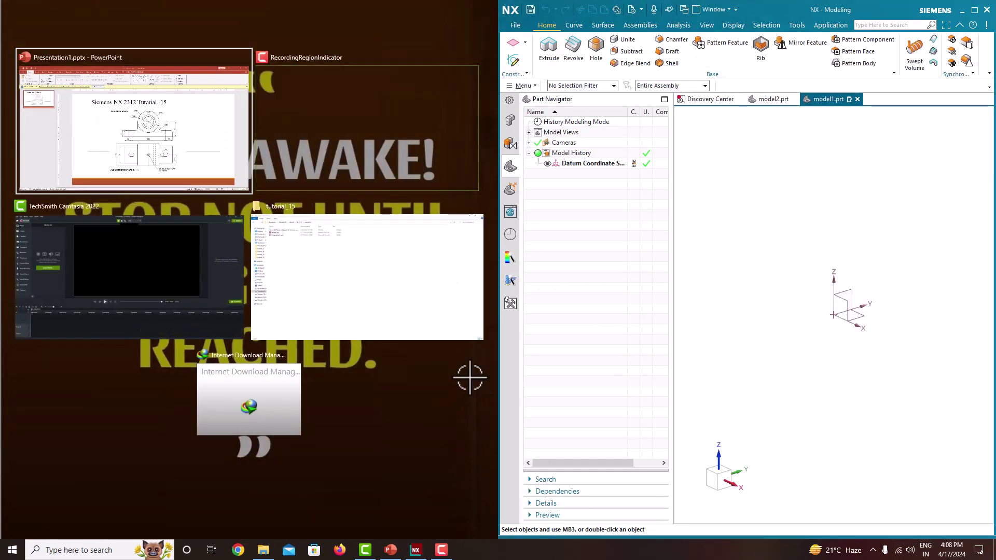
{"action": "left_click", "coordinate": [332, 299]}
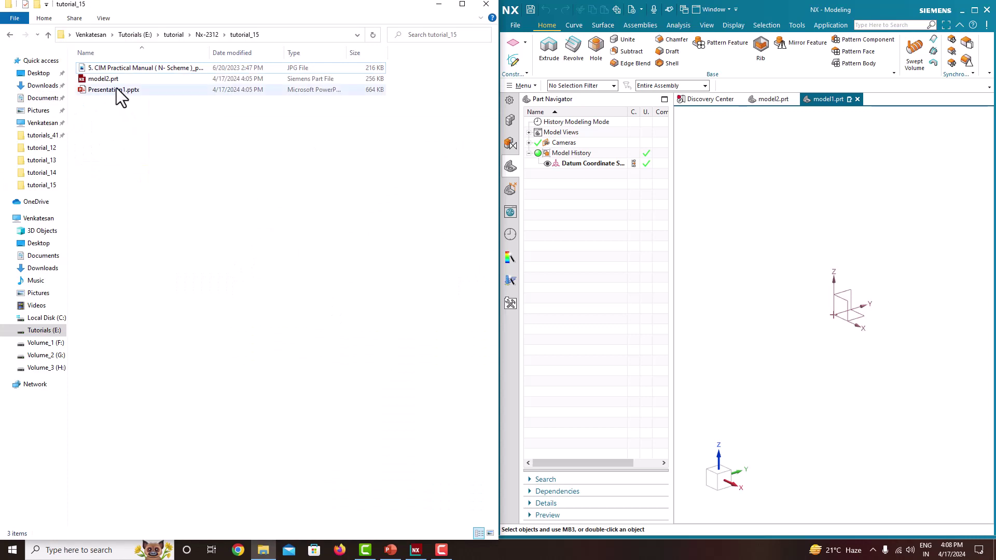
{"action": "left_click", "coordinate": [117, 69]}
{"action": "key", "text": "Return"}
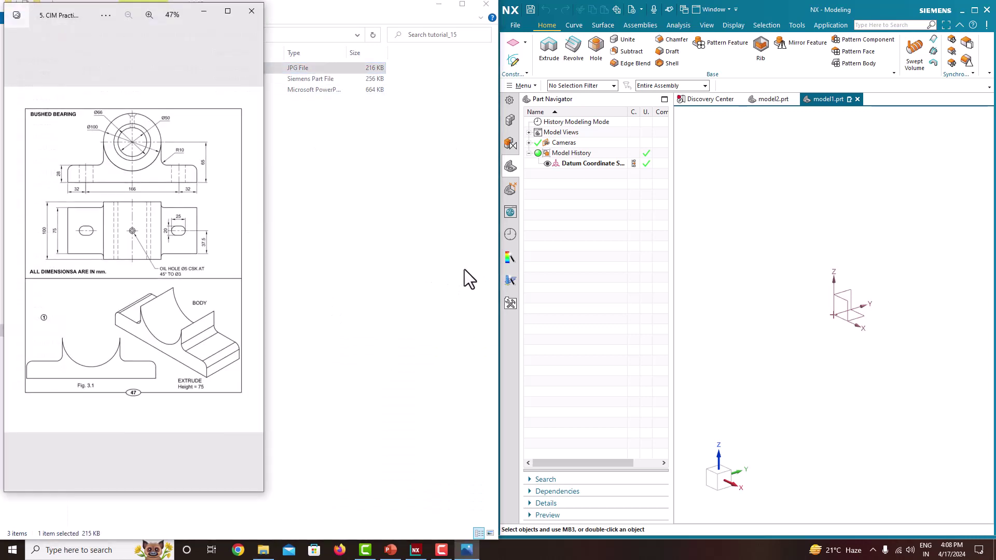
Widen the modeling window to about three quarters of the screen and show the drawing image beside it at 51% zoom
{"action": "left_click_drag", "start_coordinate": [498, 271], "coordinate": [276, 238]}
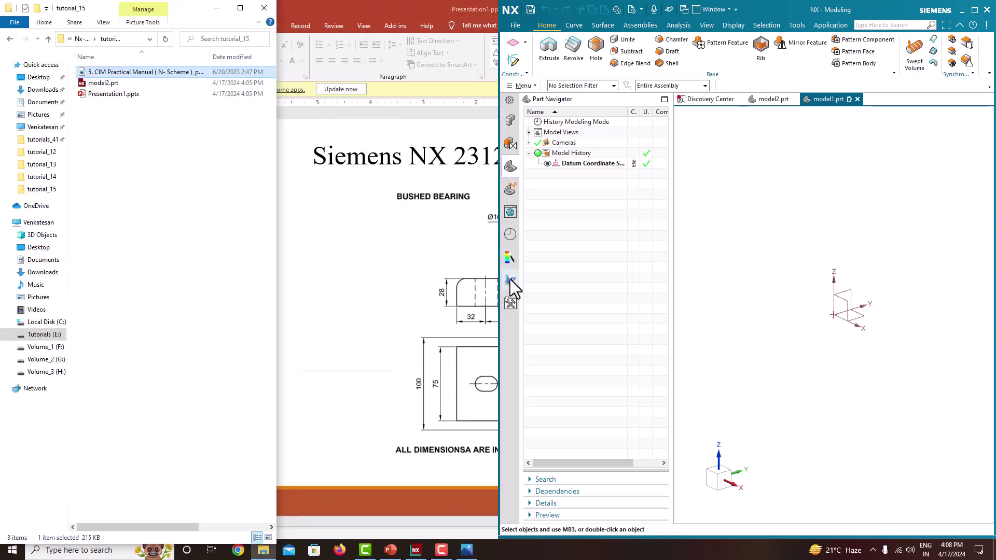
{"action": "left_click_drag", "start_coordinate": [498, 275], "coordinate": [279, 254]}
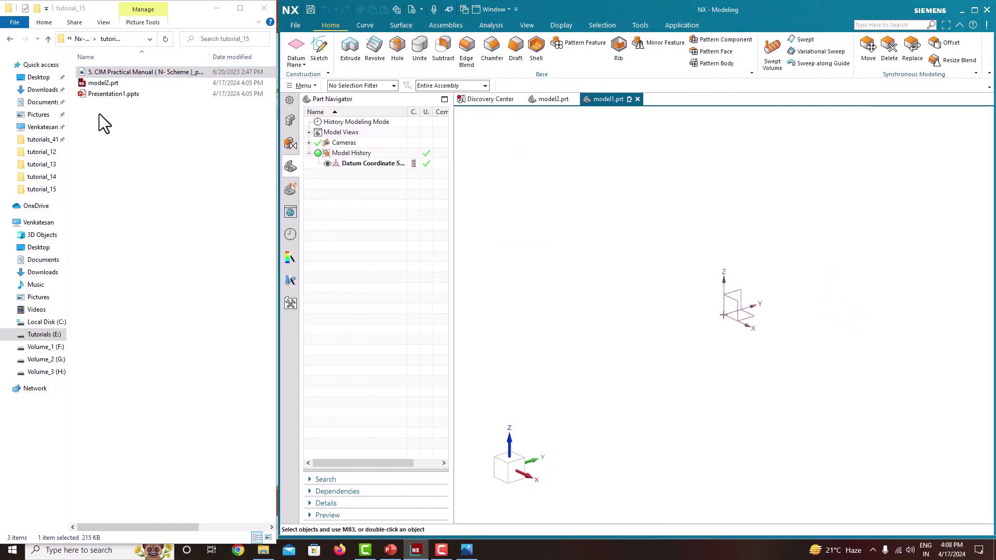
{"action": "double_click", "coordinate": [104, 71]}
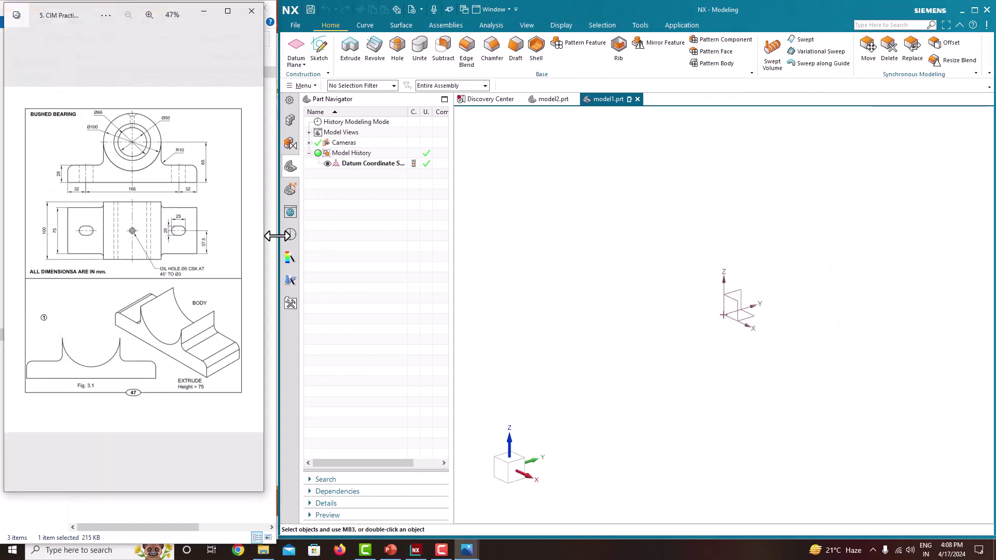
{"action": "mouse_move", "coordinate": [277, 236]}
{"action": "left_mouse_down"}
{"action": "mouse_move", "coordinate": [265, 232]}
{"action": "mouse_move", "coordinate": [266, 246]}
{"action": "left_mouse_up"}
{"action": "double_click", "coordinate": [108, 72]}
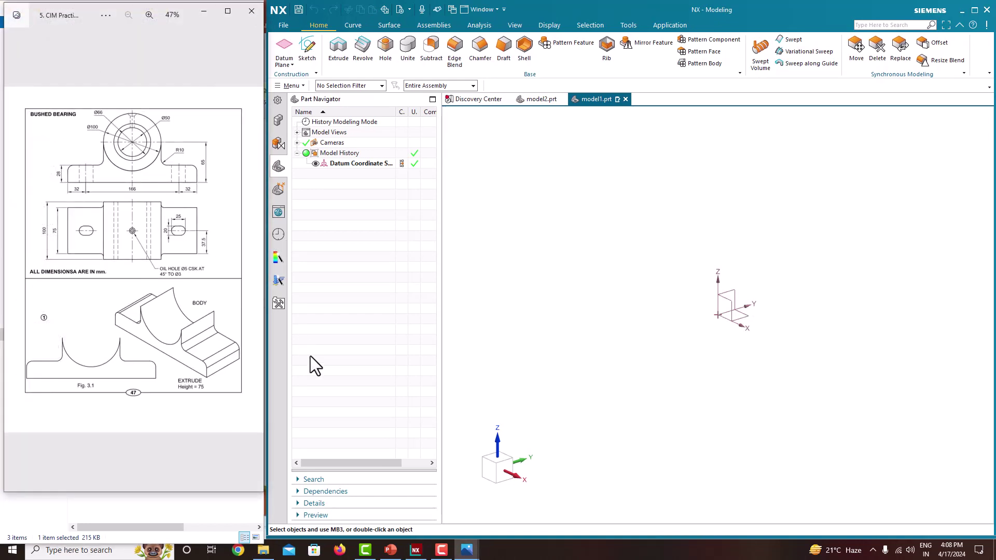
{"action": "scroll", "coordinate": [158, 184], "scroll_direction": "up", "scroll_amount": 1}
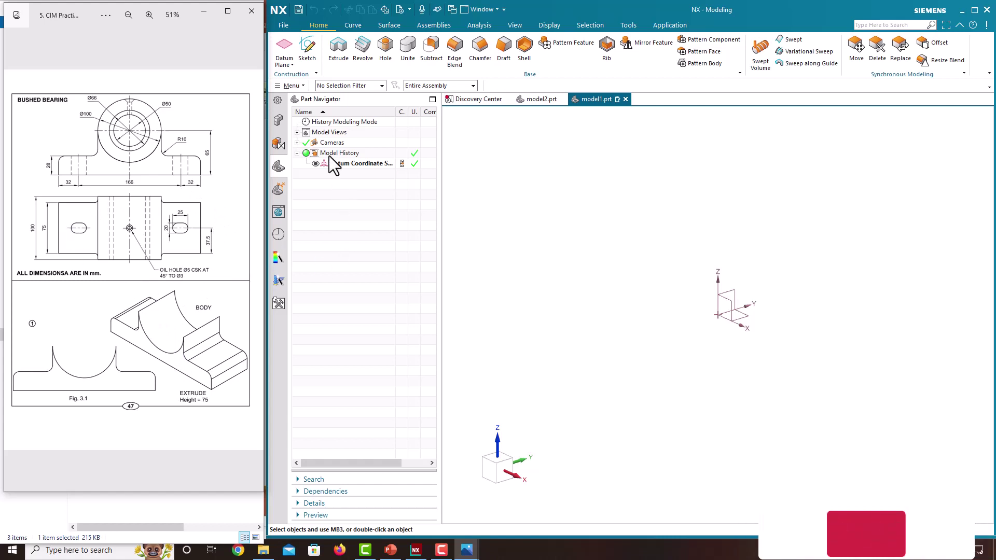
Start a sketch on the Top plane and draw a two-point rectangle about 150 mm high around the origin
{"action": "left_click", "coordinate": [308, 52]}
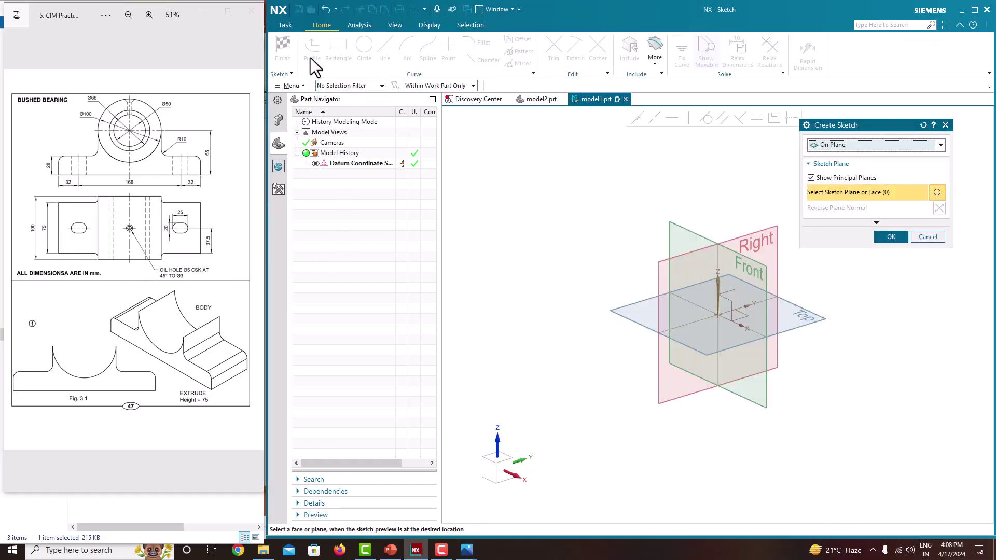
{"action": "left_click", "coordinate": [799, 327]}
{"action": "left_click", "coordinate": [887, 236]}
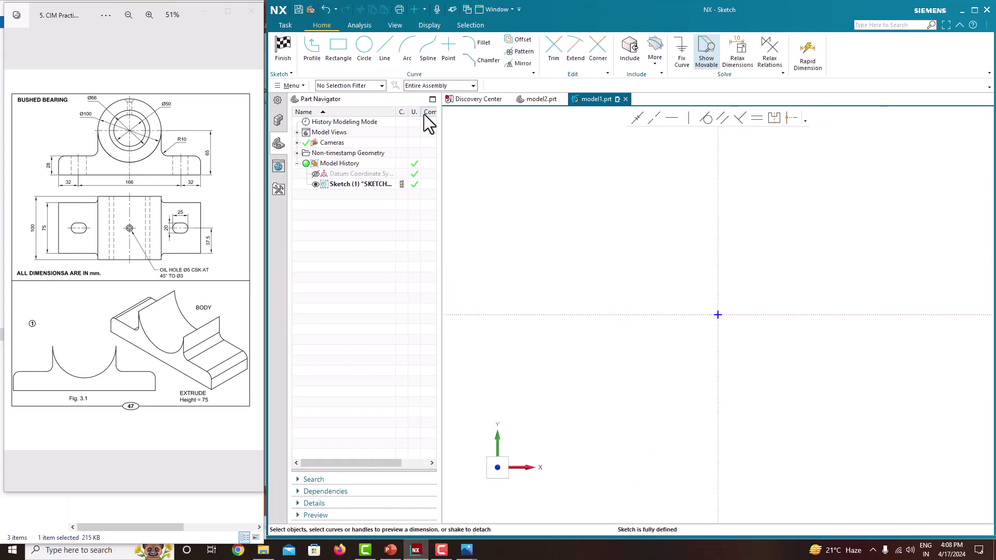
{"action": "left_click", "coordinate": [336, 61]}
{"action": "left_click", "coordinate": [567, 267]}
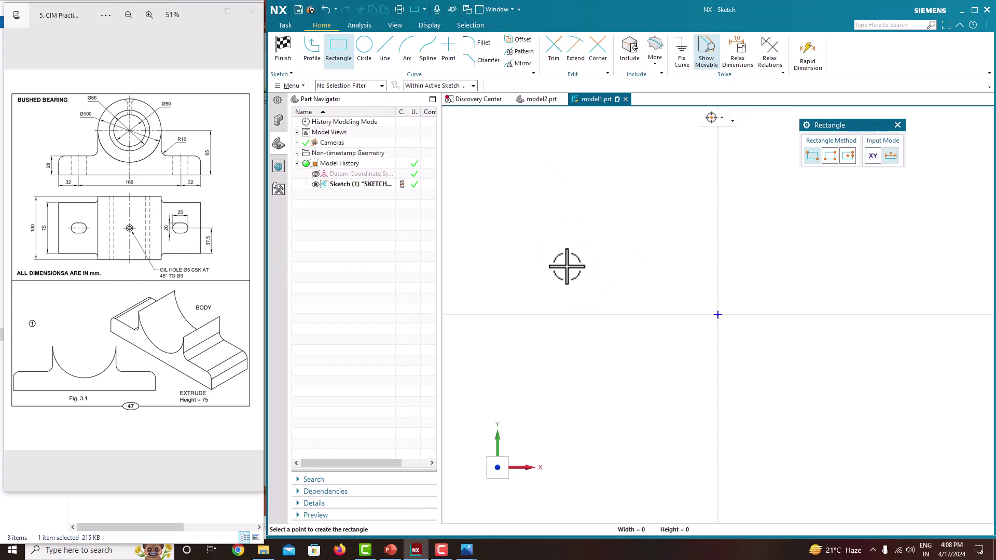
{"action": "left_click", "coordinate": [864, 388]}
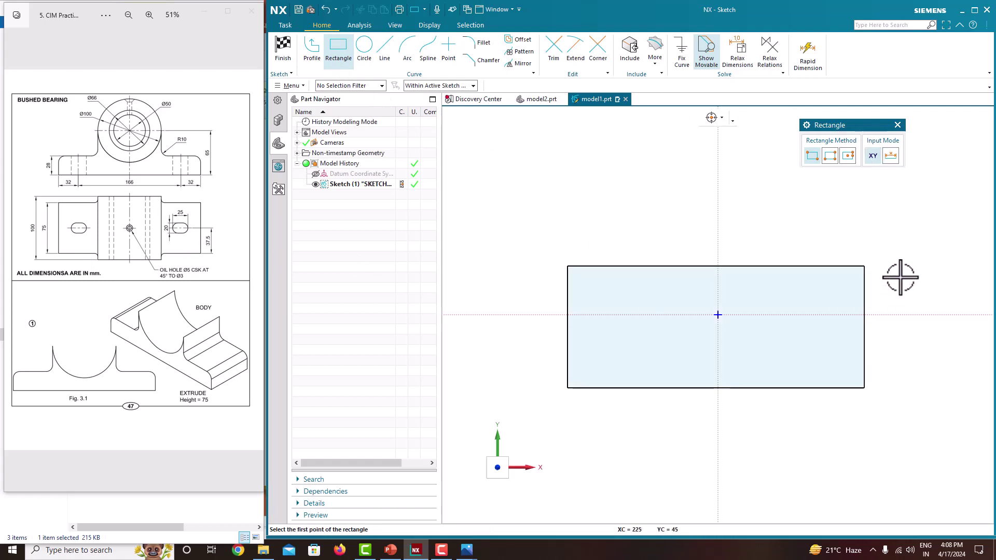
{"action": "key", "text": "Escape"}
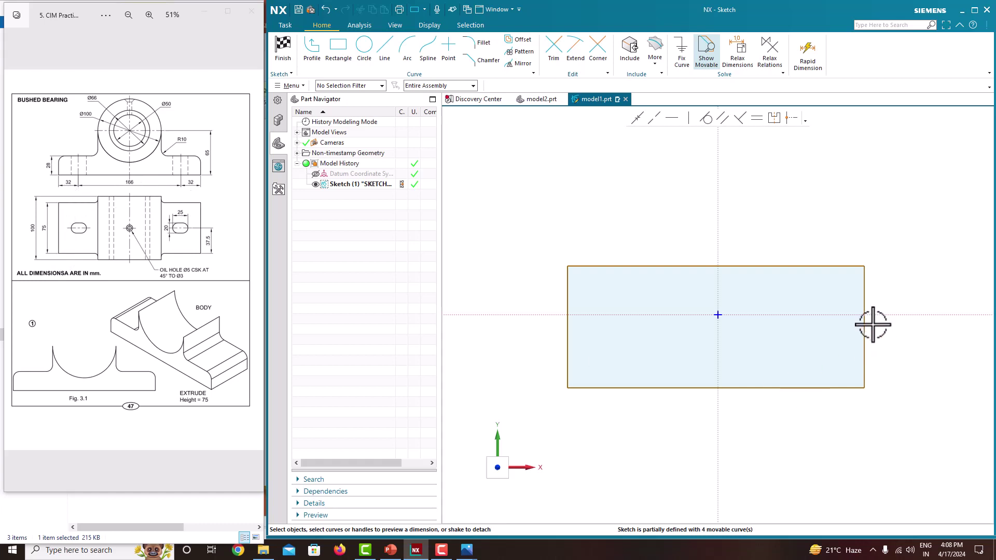
Set the rectangle's width to 230 mm without scaling the entire sketch or keeping the formula as an expression
{"action": "left_click", "coordinate": [742, 267]}
{"action": "left_click", "coordinate": [724, 247]}
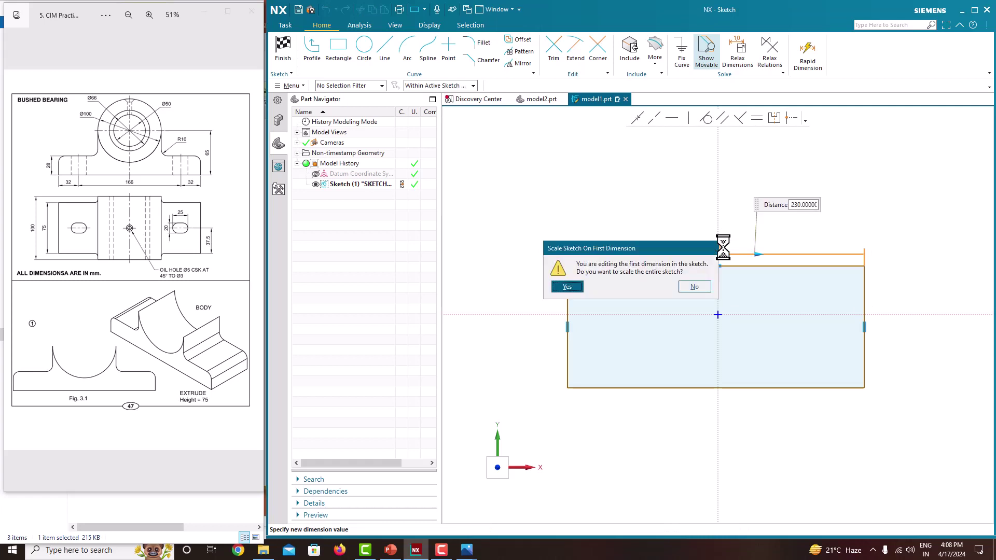
{"action": "left_click", "coordinate": [684, 285]}
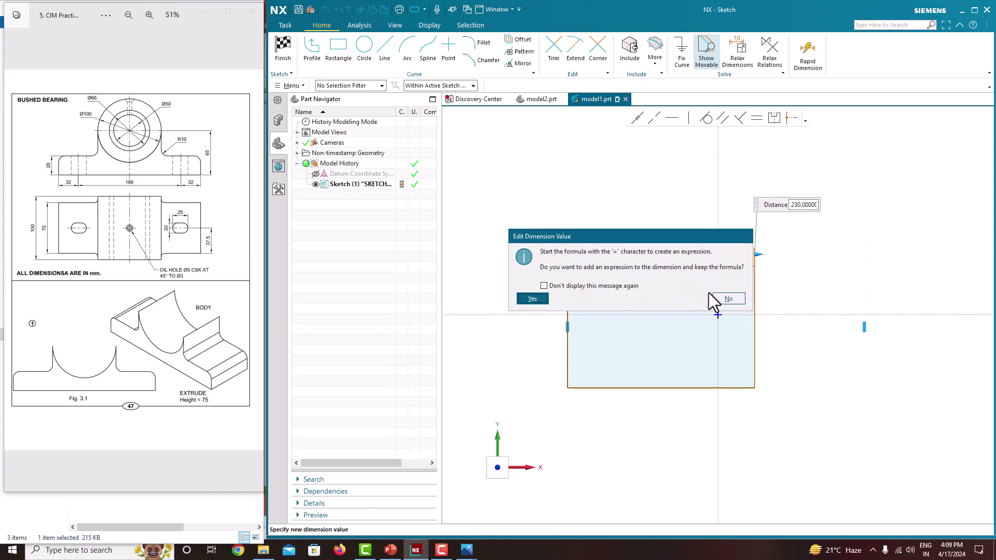
{"action": "left_click", "coordinate": [729, 299]}
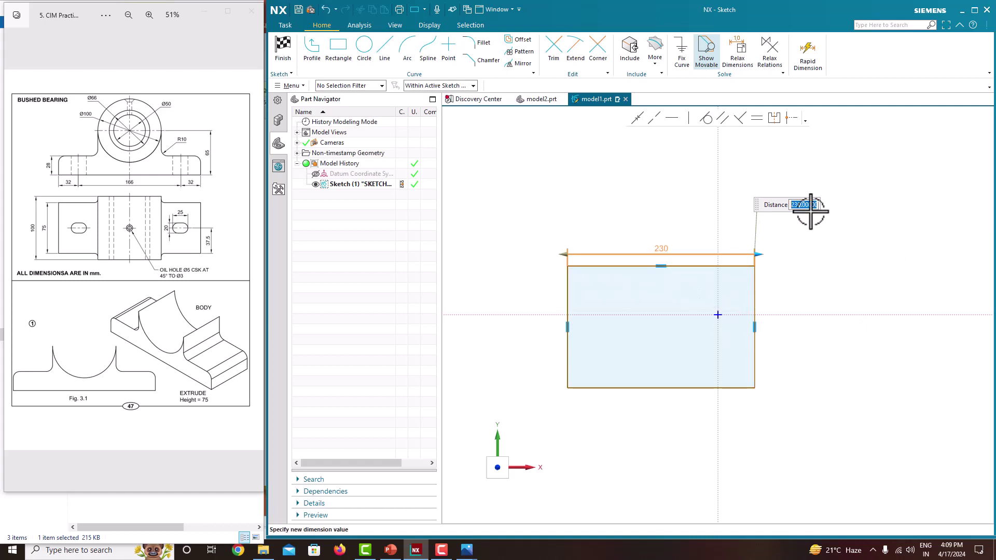
{"action": "middle_click", "coordinate": [827, 263]}
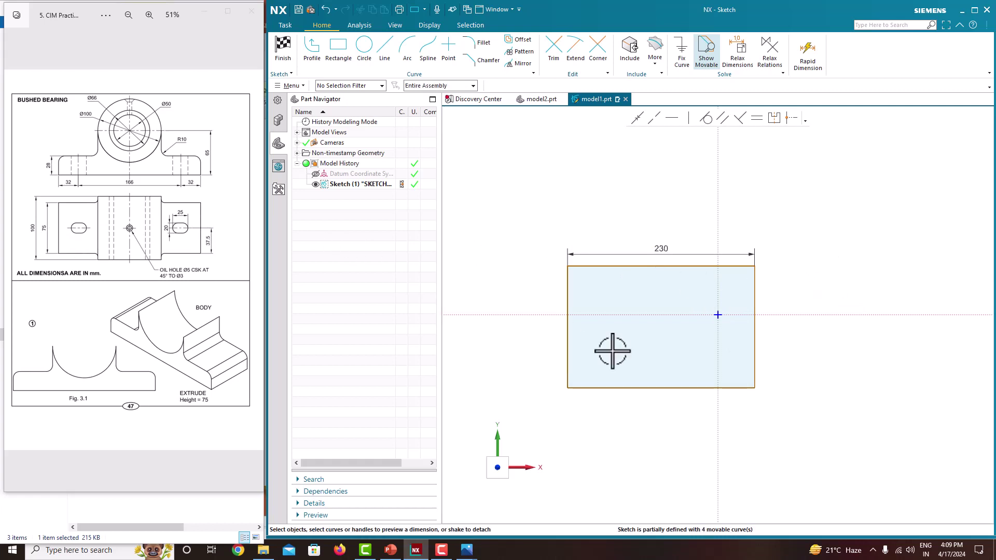
Set the rectangle's height to 75 mm
{"action": "left_click", "coordinate": [751, 304]}
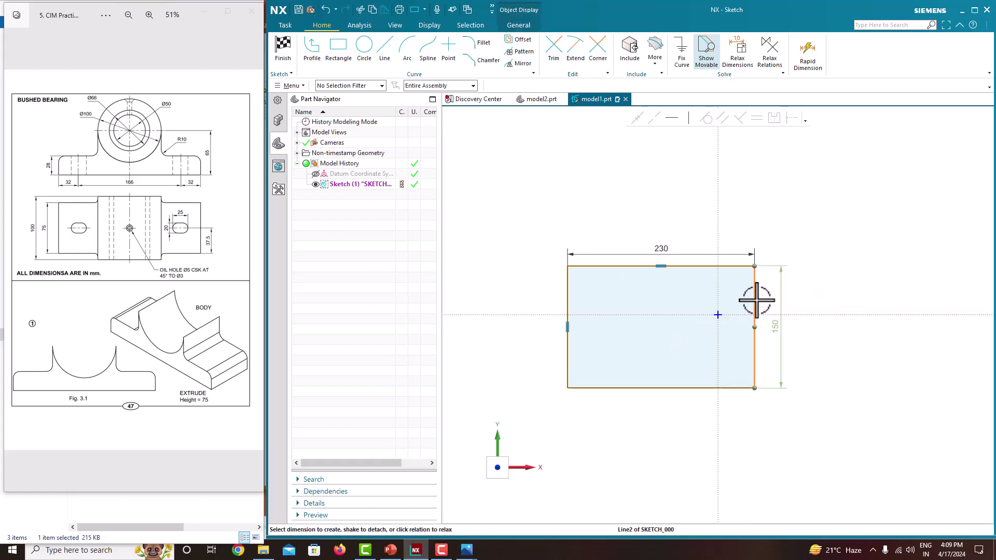
{"action": "left_click", "coordinate": [778, 324]}
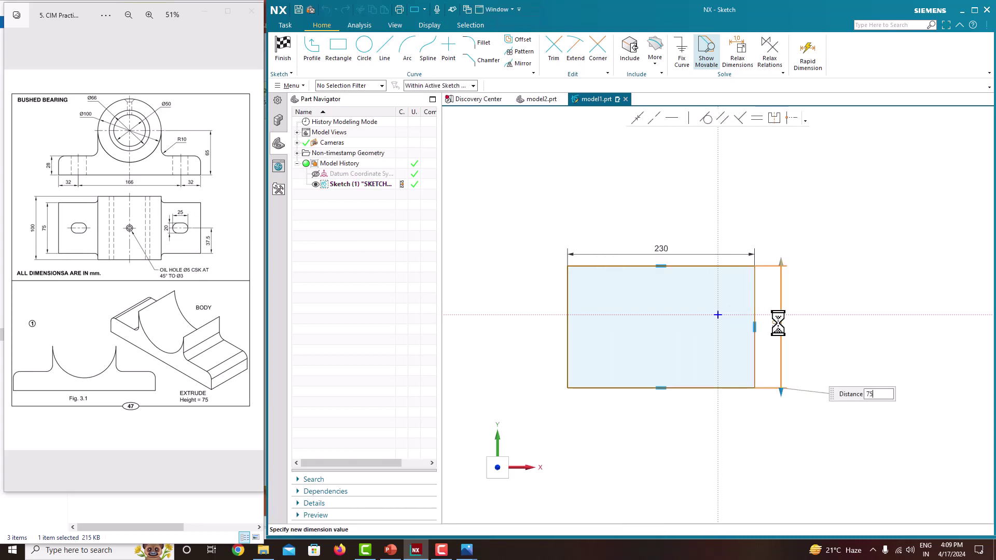
{"action": "key", "text": "Return"}
{"action": "key", "text": "Escape"}
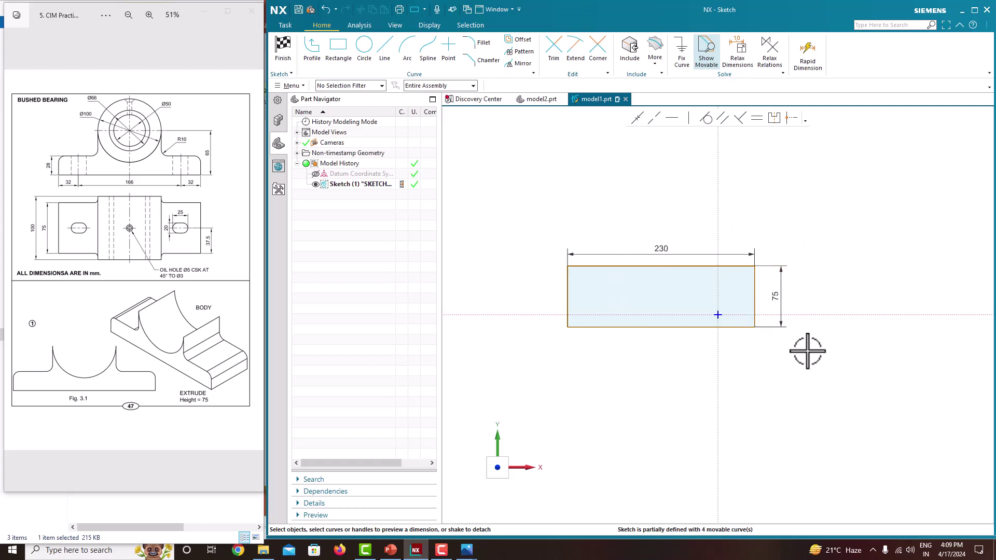
Make the rectangle's two upper corners symmetric about the vertical sketch axis
{"action": "left_click", "coordinate": [772, 119]}
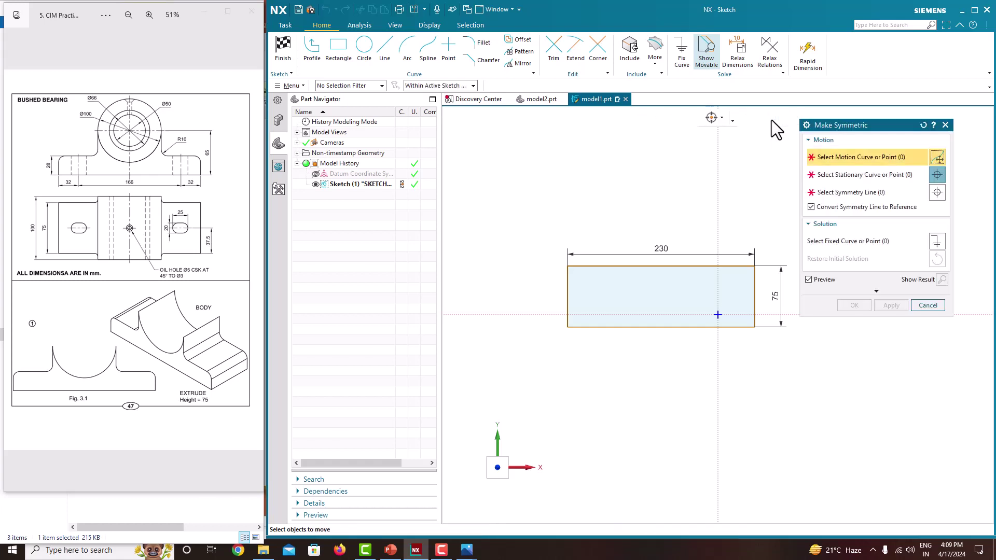
{"action": "left_click", "coordinate": [569, 266]}
{"action": "left_click", "coordinate": [754, 266]}
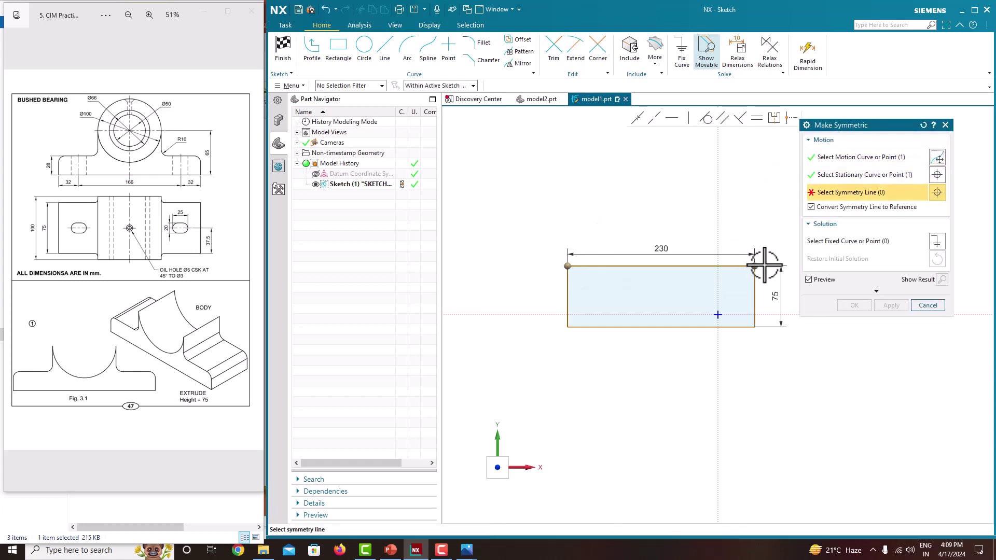
{"action": "left_click", "coordinate": [718, 182]}
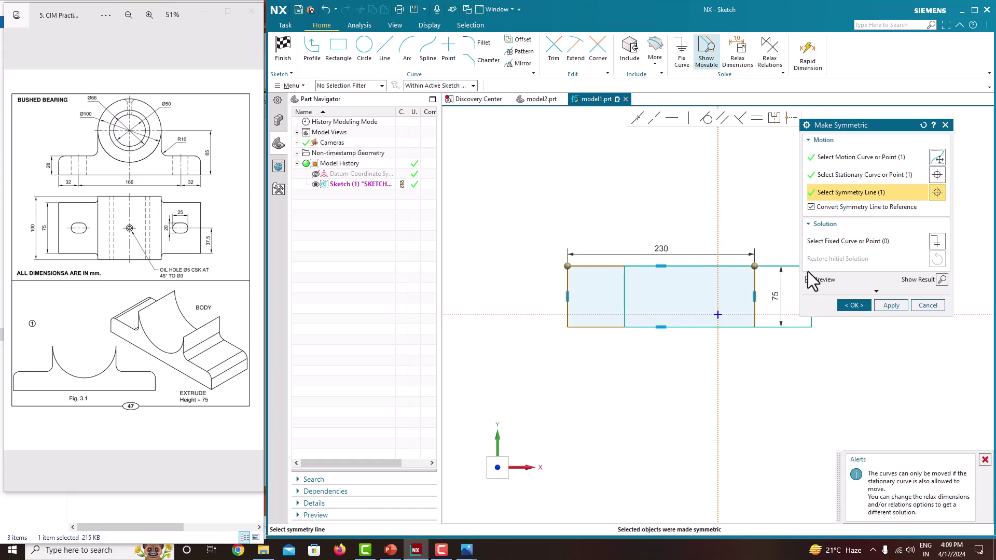
{"action": "left_click", "coordinate": [891, 306]}
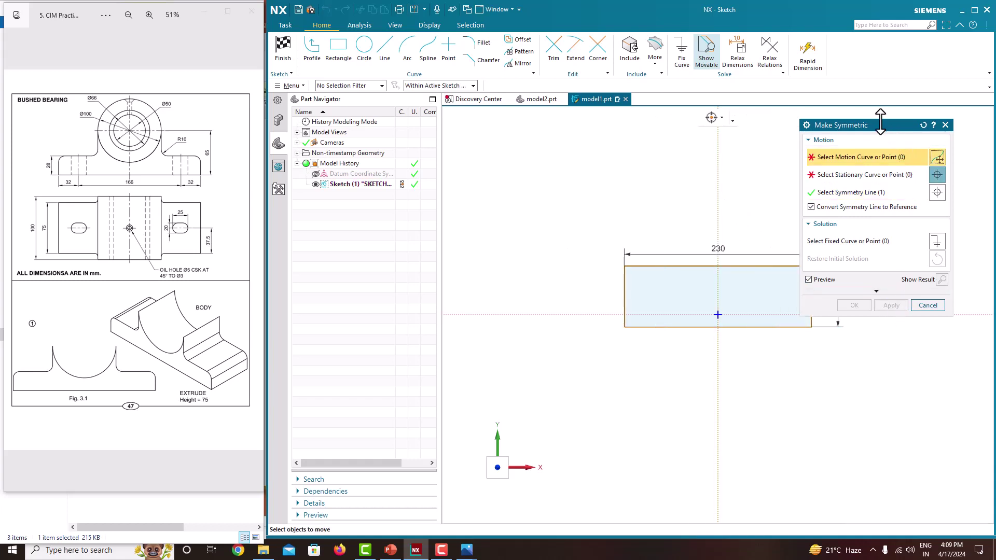
Make the rectangle's two right-hand corners symmetric about the horizontal sketch axis and finish the sketch
{"action": "left_click_drag", "start_coordinate": [880, 122], "coordinate": [897, 51]}
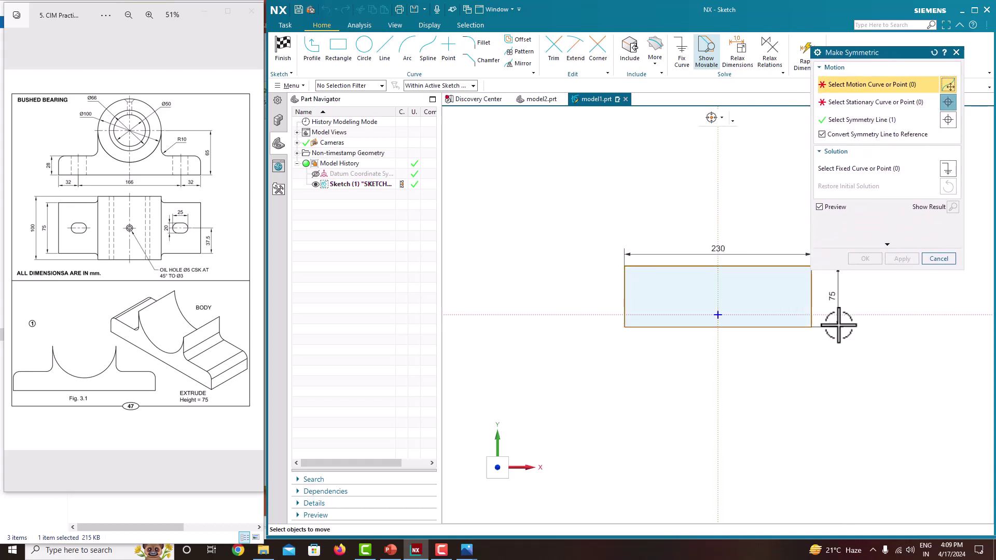
{"action": "left_click", "coordinate": [934, 53]}
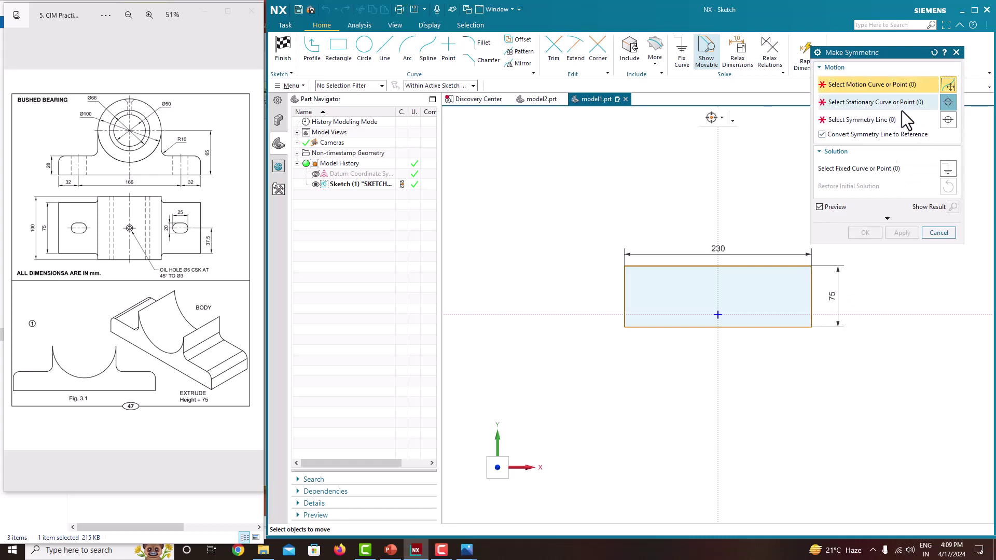
{"action": "left_click", "coordinate": [812, 267]}
{"action": "left_click", "coordinate": [813, 327]}
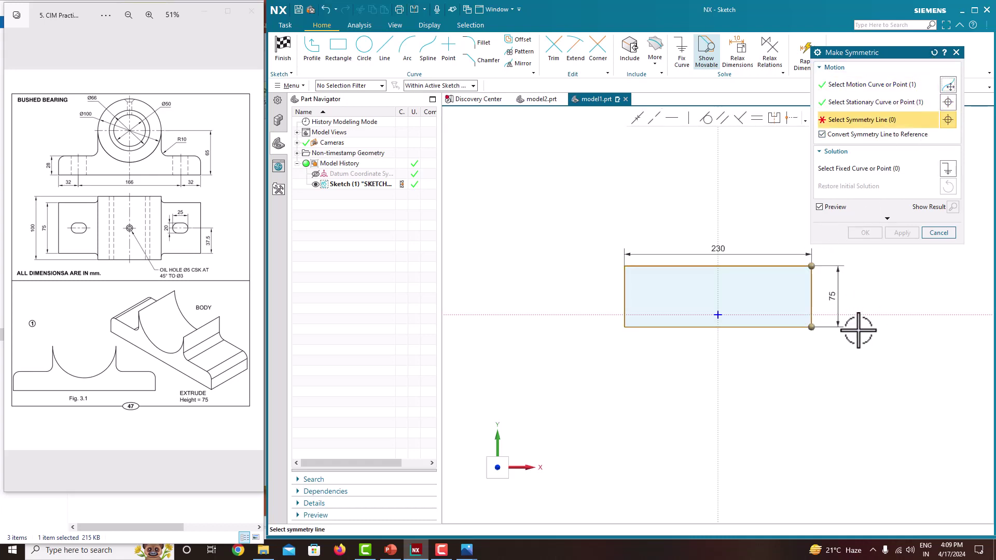
{"action": "left_click", "coordinate": [871, 315]}
{"action": "left_click", "coordinate": [901, 232]}
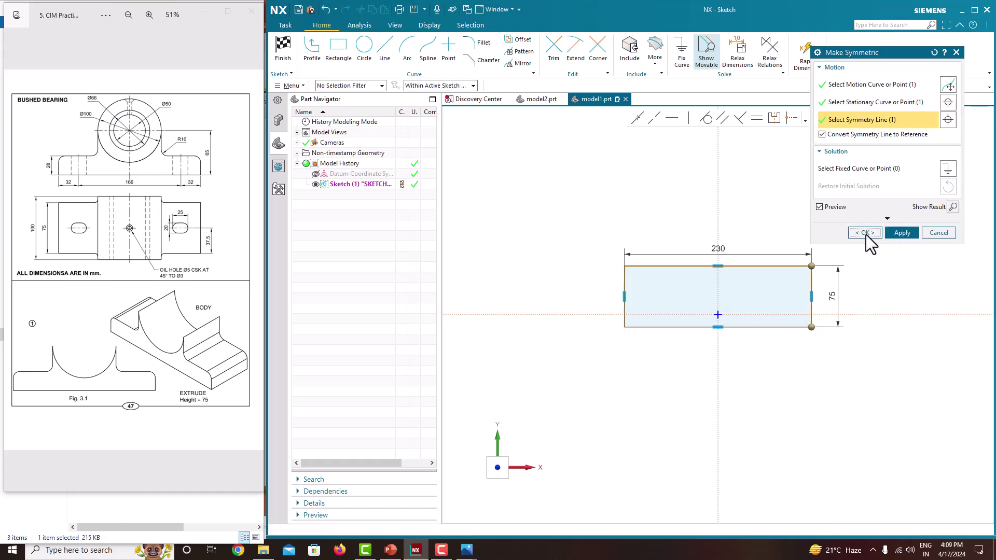
{"action": "left_click", "coordinate": [865, 233]}
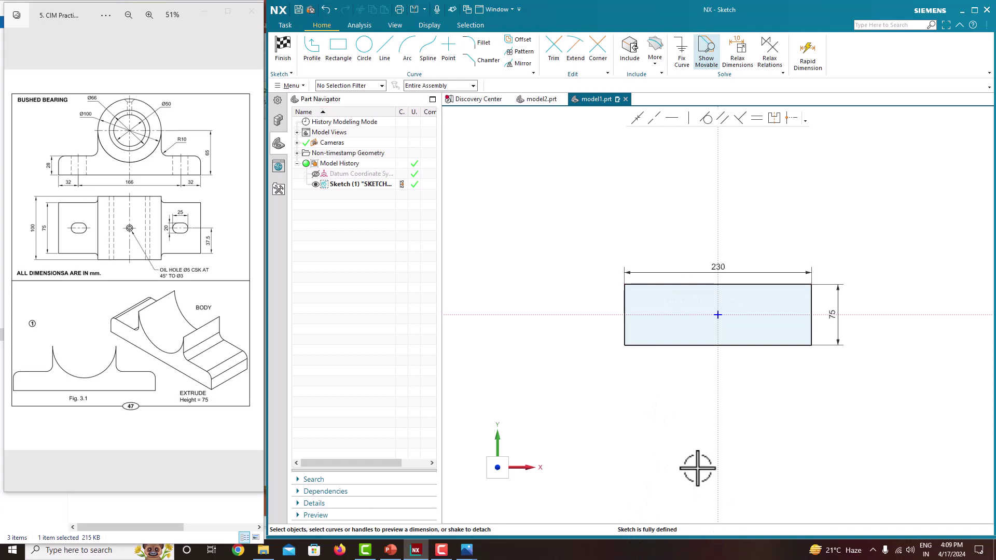
{"action": "right_click", "coordinate": [596, 215]}
{"action": "left_click", "coordinate": [612, 227]}
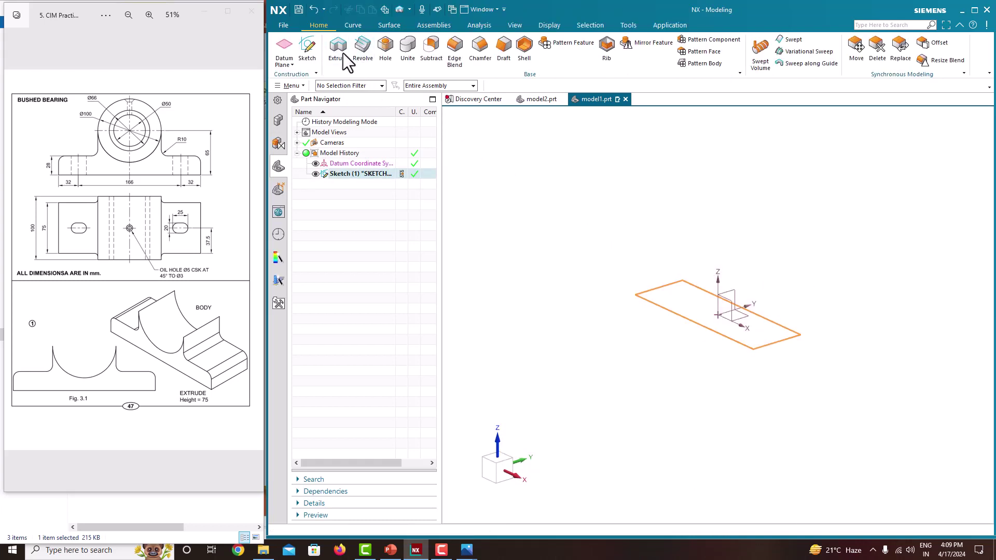
Extrude the rectangle sketch symmetrically with a total width of 28 mm to form the base
{"action": "left_click", "coordinate": [338, 49]}
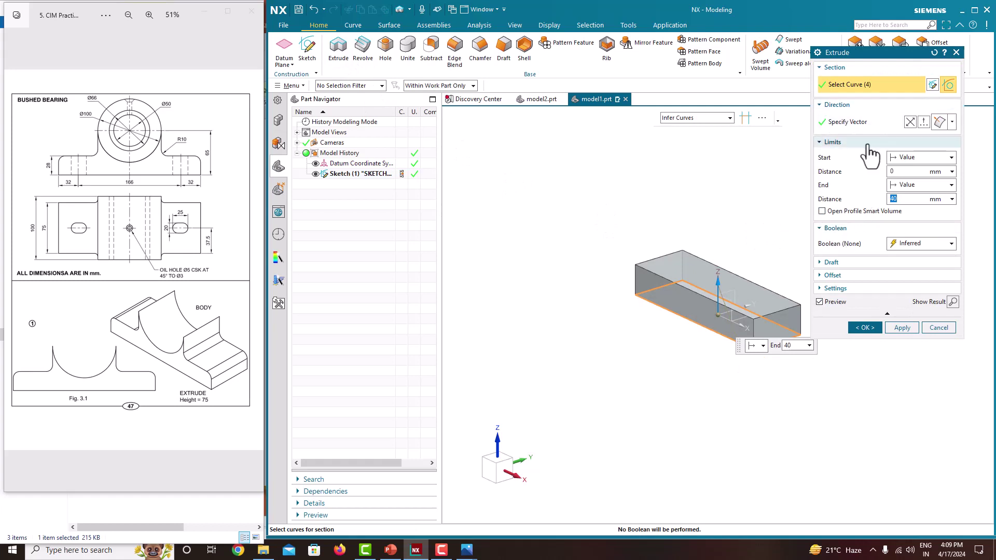
{"action": "left_click", "coordinate": [921, 184]}
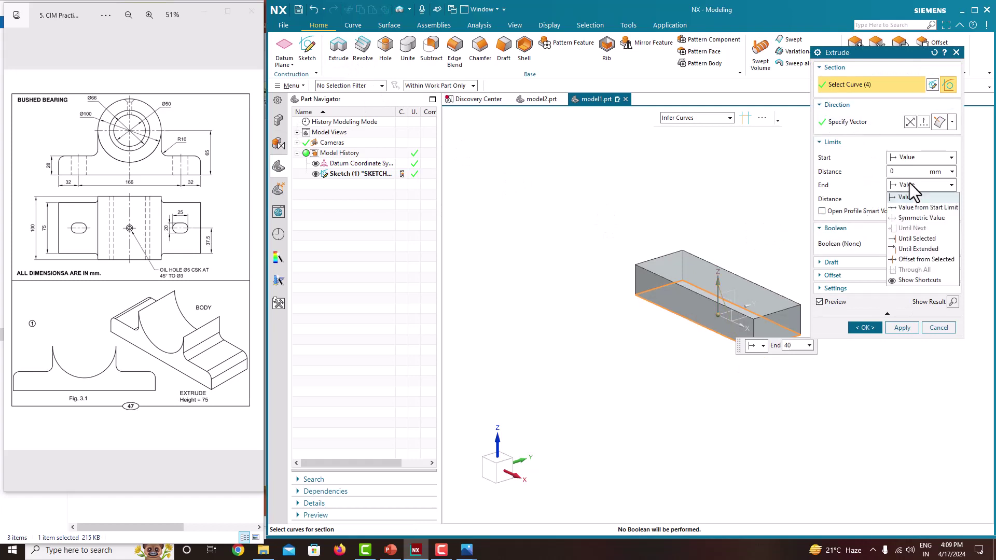
{"action": "left_click", "coordinate": [916, 218]}
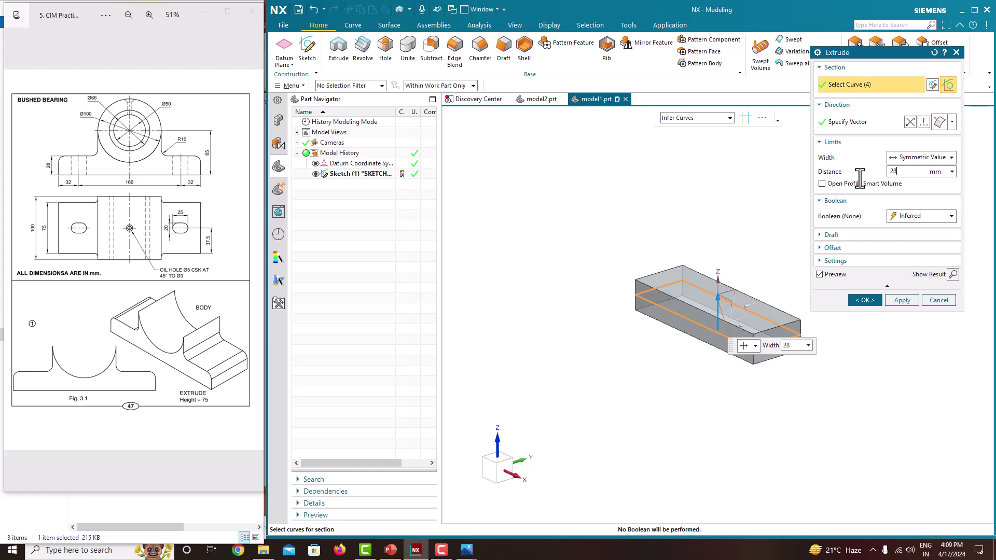
{"action": "key", "text": "Return"}
{"action": "left_click", "coordinate": [864, 298]}
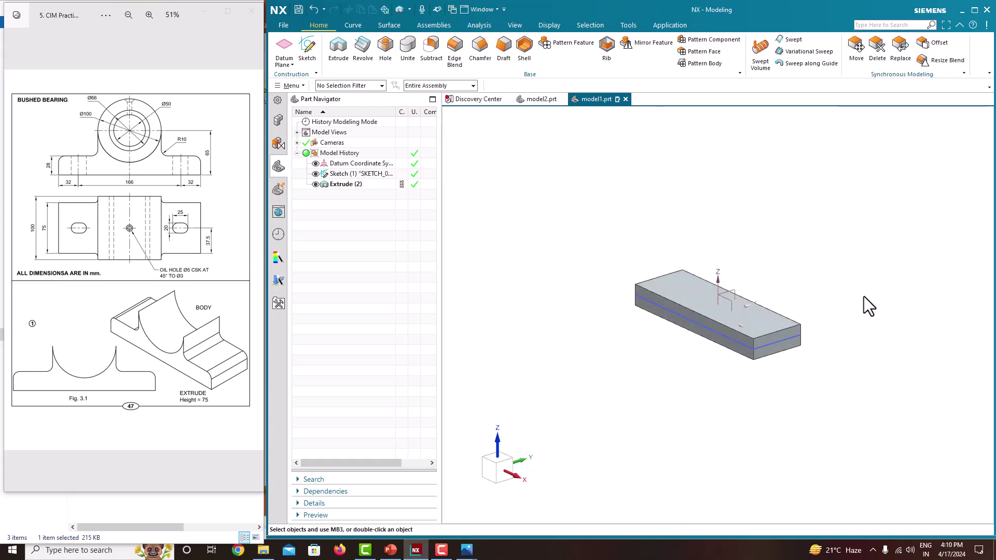
Start a new sketch on the Front plane through the middle of the base
{"action": "mouse_move", "coordinate": [708, 289]}
{"action": "middle_mouse_down"}
{"action": "mouse_move", "coordinate": [734, 329]}
{"action": "mouse_move", "coordinate": [718, 307]}
{"action": "mouse_move", "coordinate": [727, 313]}
{"action": "middle_mouse_up"}
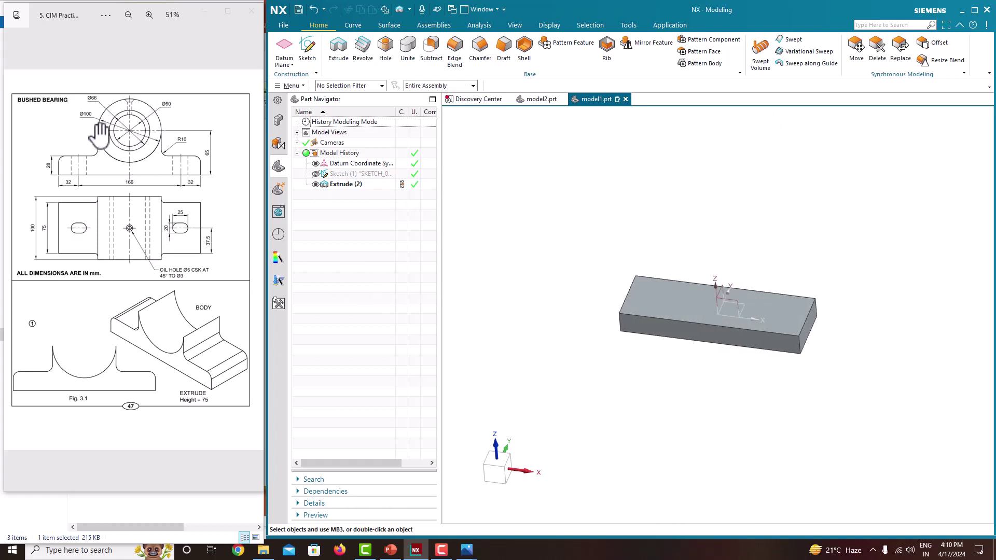
{"action": "middle_click_drag", "start_coordinate": [715, 285], "coordinate": [681, 280]}
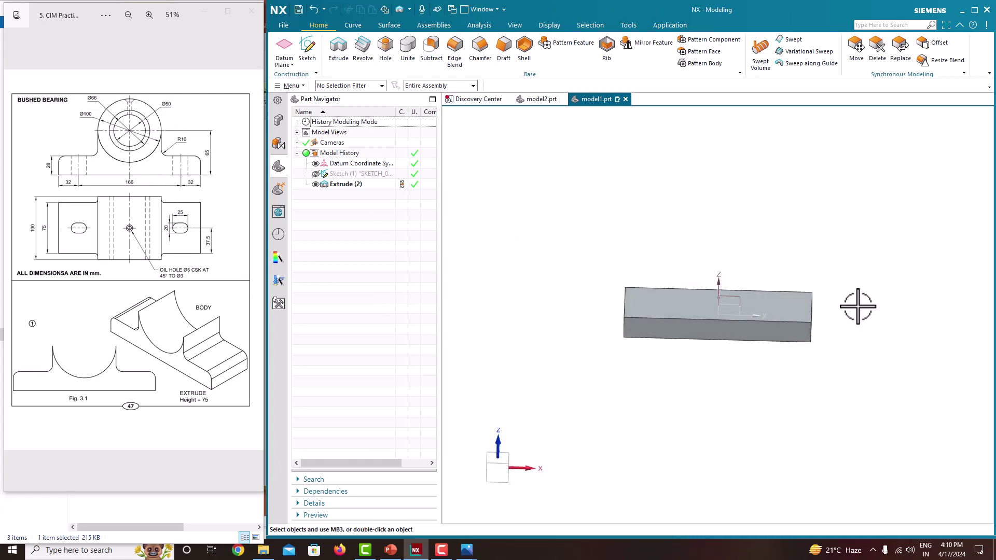
{"action": "left_click", "coordinate": [315, 58]}
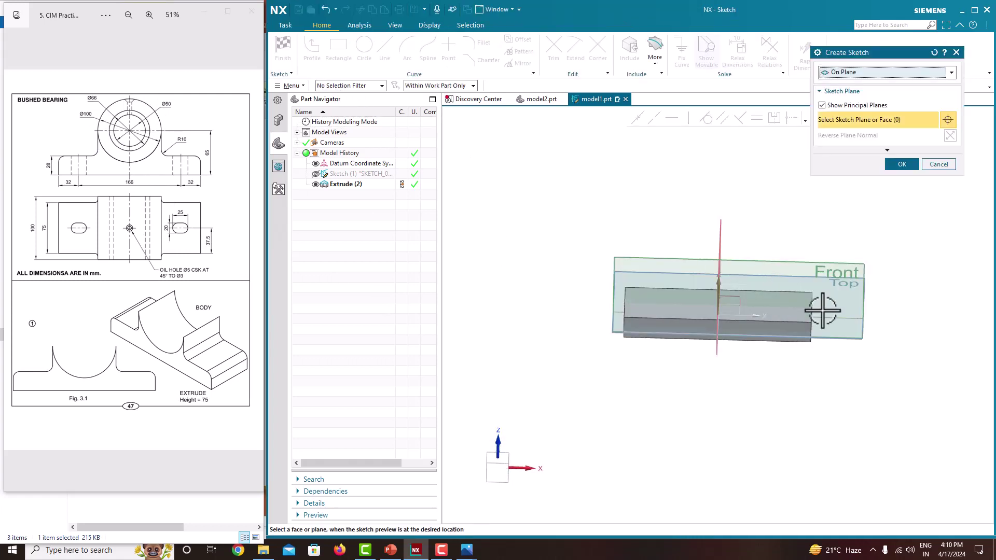
{"action": "mouse_move", "coordinate": [763, 307]}
{"action": "middle_mouse_down"}
{"action": "mouse_move", "coordinate": [787, 344]}
{"action": "mouse_move", "coordinate": [810, 332]}
{"action": "middle_mouse_up"}
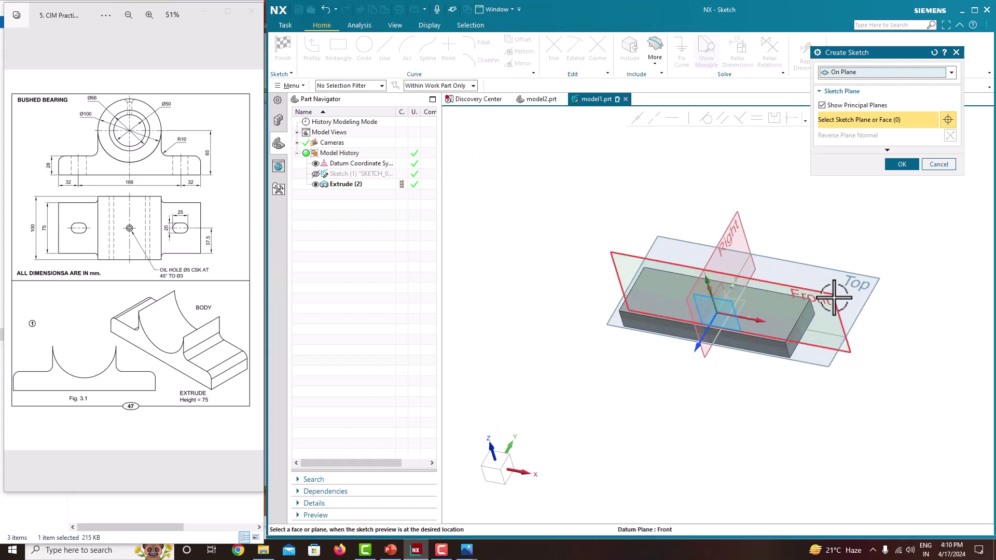
{"action": "left_click", "coordinate": [834, 297]}
{"action": "left_click", "coordinate": [900, 164]}
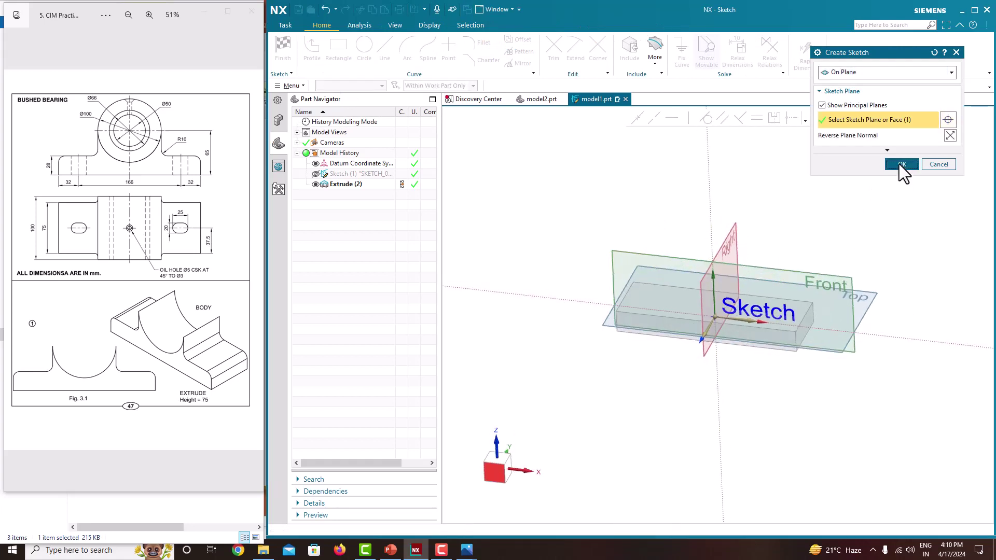
Draw a circle centred on the vertical sketch axis, about 76 mm above the base's bottom edge
{"action": "scroll", "coordinate": [716, 304], "scroll_direction": "up", "scroll_amount": 4}
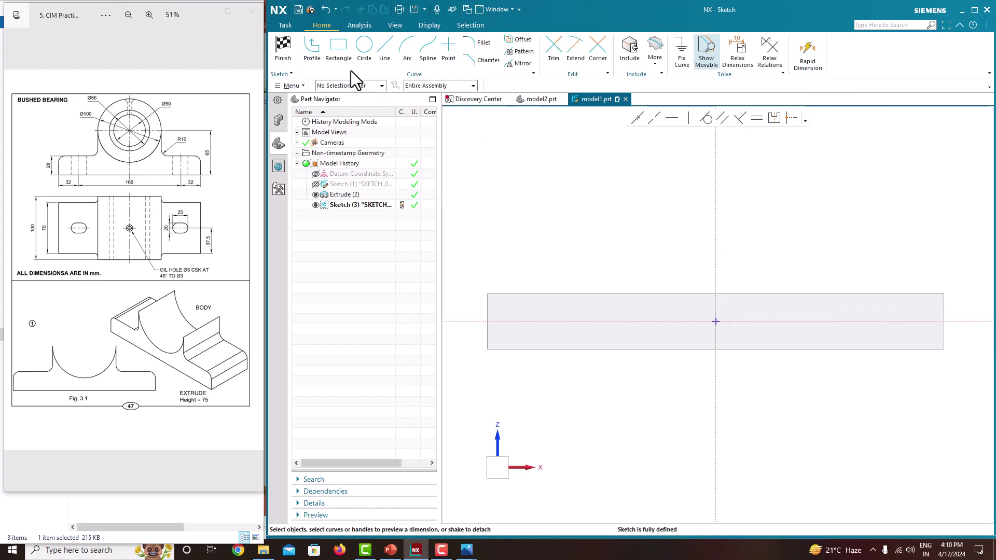
{"action": "left_click", "coordinate": [364, 52]}
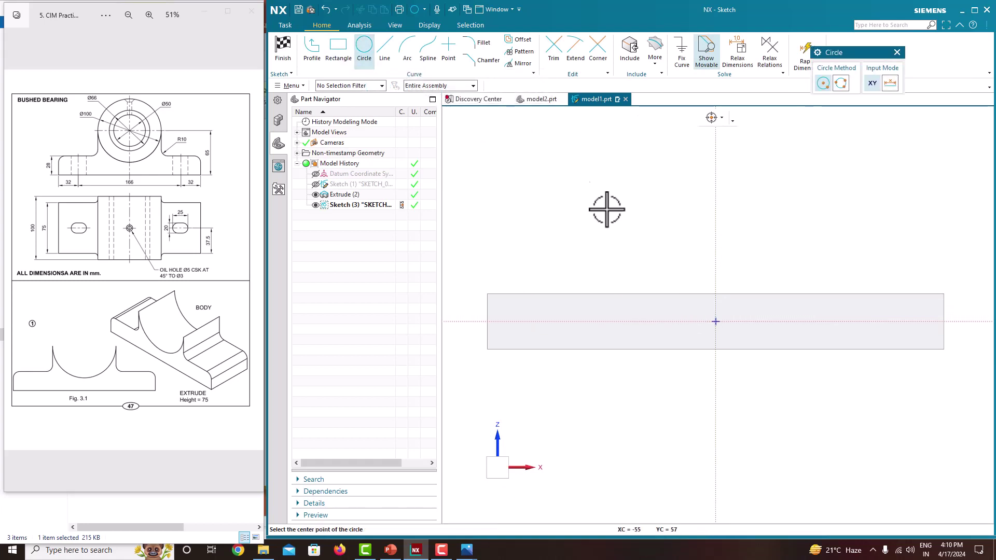
{"action": "left_click", "coordinate": [716, 199]}
{"action": "left_click", "coordinate": [651, 176]}
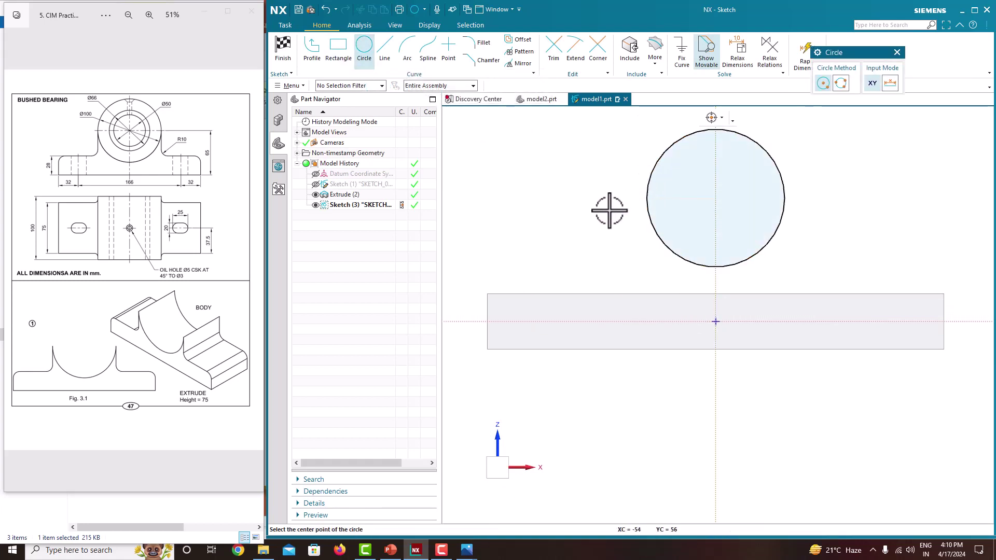
{"action": "key", "text": "Escape"}
{"action": "scroll", "coordinate": [602, 271], "scroll_direction": "down", "scroll_amount": 3}
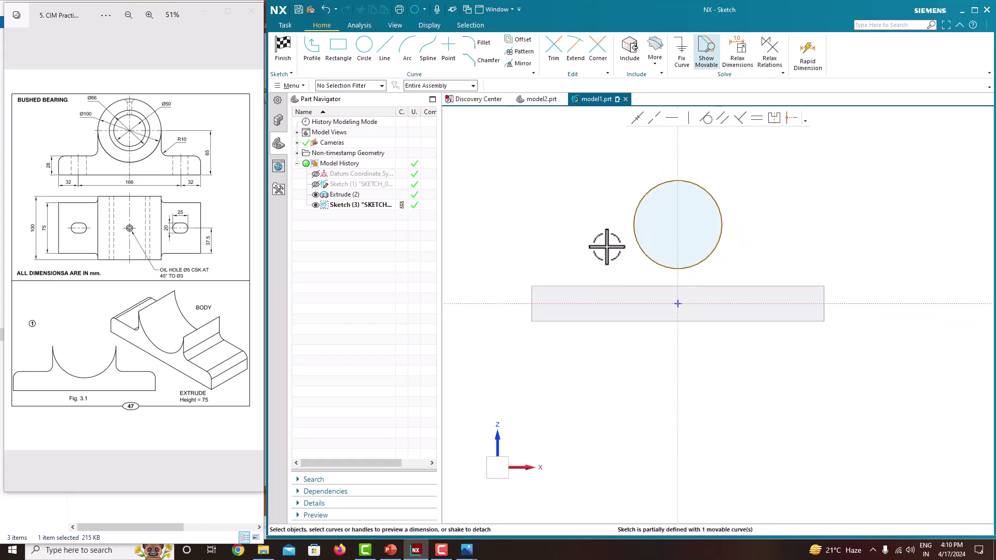
Dimension the circle's centre at 65 mm above the base's bottom edge, with the selection scope on Entire Assembly
{"action": "scroll", "coordinate": [605, 249], "scroll_direction": "up", "scroll_amount": 5}
{"action": "scroll", "coordinate": [618, 279], "scroll_direction": "down", "scroll_amount": 5}
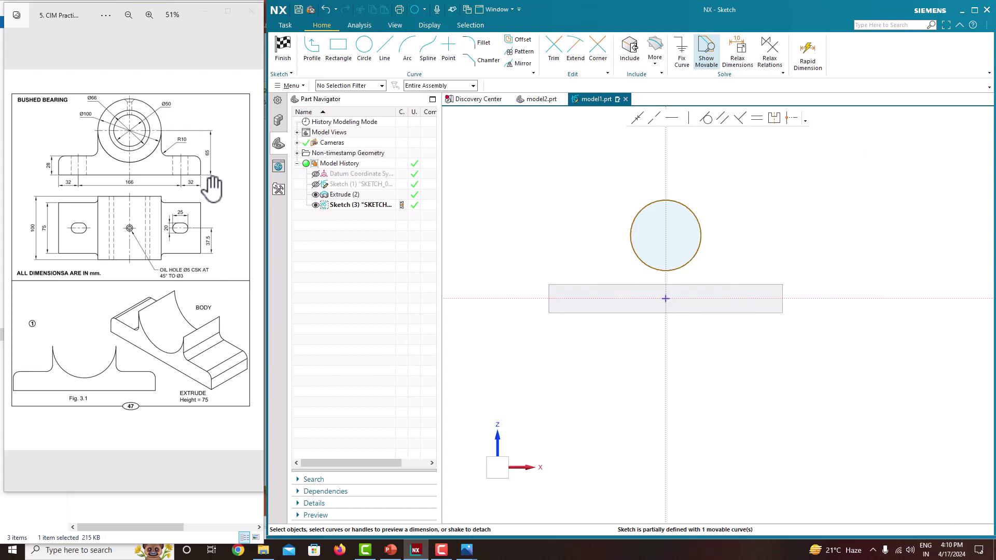
{"action": "left_click", "coordinate": [442, 87]}
{"action": "left_click", "coordinate": [434, 98]}
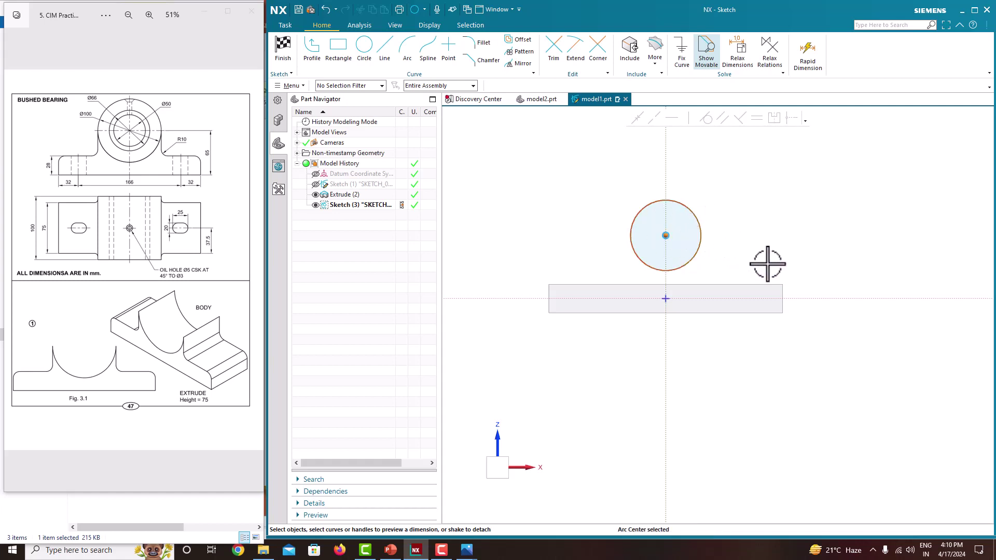
{"action": "left_click", "coordinate": [757, 313]}
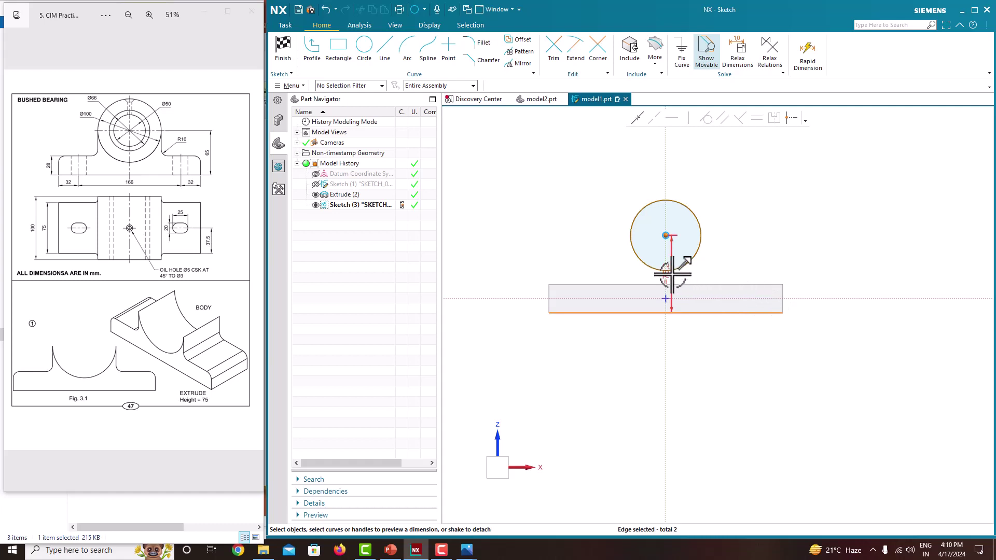
{"action": "left_click", "coordinate": [812, 272]}
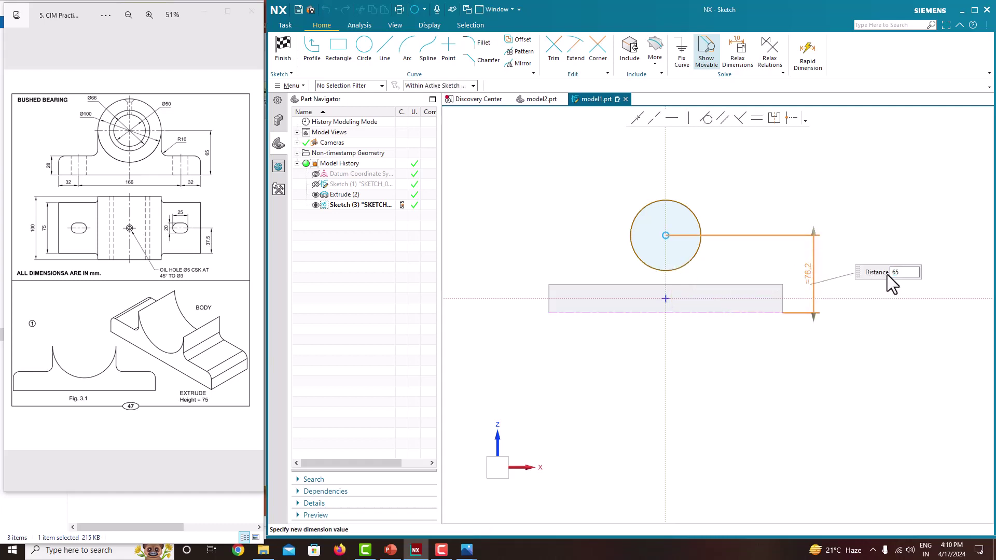
{"action": "key", "text": "Return"}
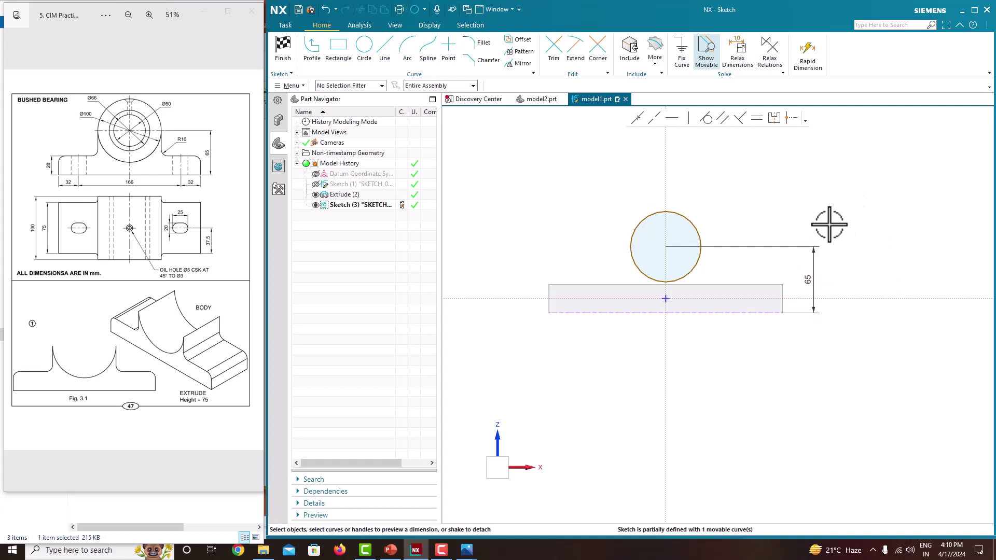
Set the circle's diameter to 100 mm and finish the sketch
{"action": "left_click", "coordinate": [694, 218]}
{"action": "left_click", "coordinate": [720, 224]}
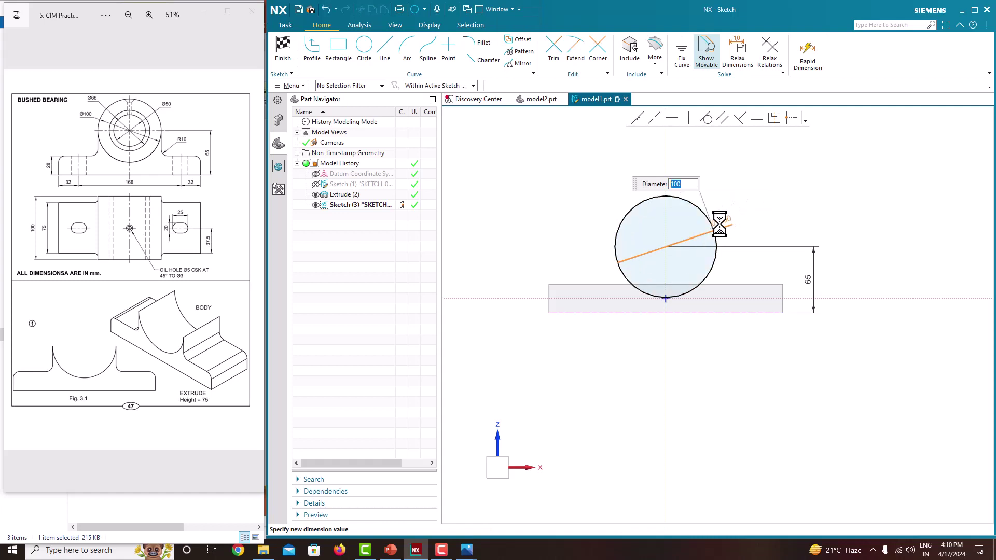
{"action": "key", "text": "Return"}
{"action": "scroll", "coordinate": [756, 227], "scroll_direction": "up", "scroll_amount": 3}
{"action": "scroll", "coordinate": [702, 281], "scroll_direction": "down", "scroll_amount": 2}
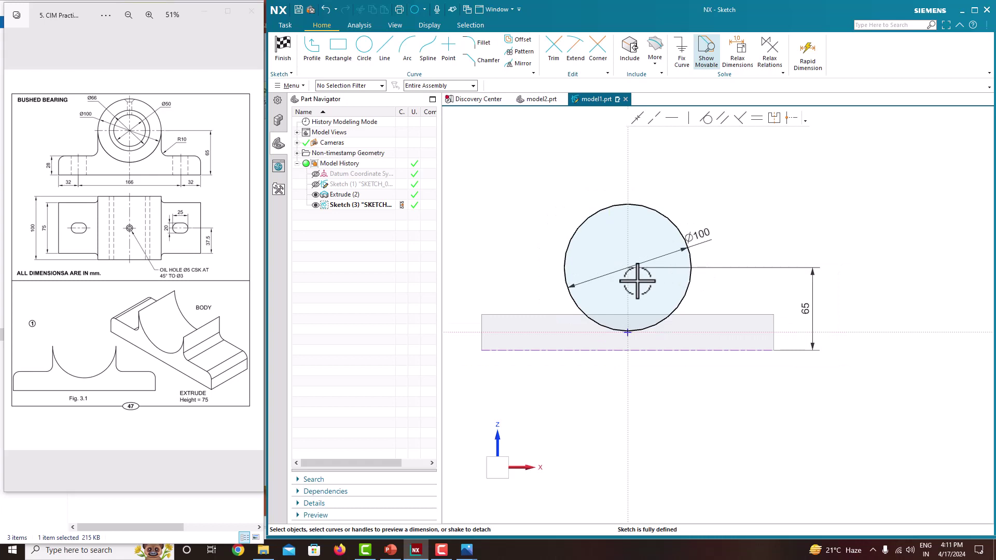
{"action": "right_click", "coordinate": [774, 191]}
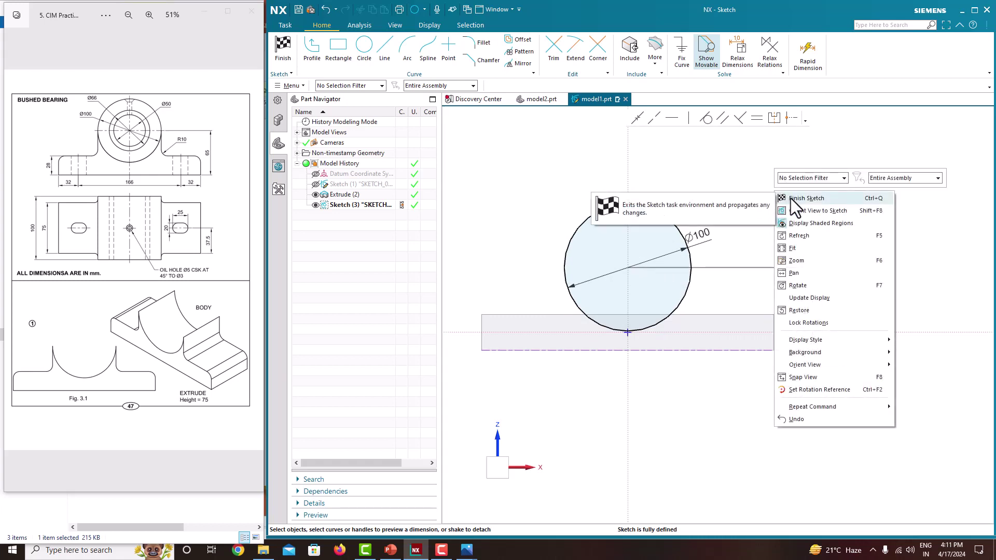
{"action": "left_click", "coordinate": [791, 198]}
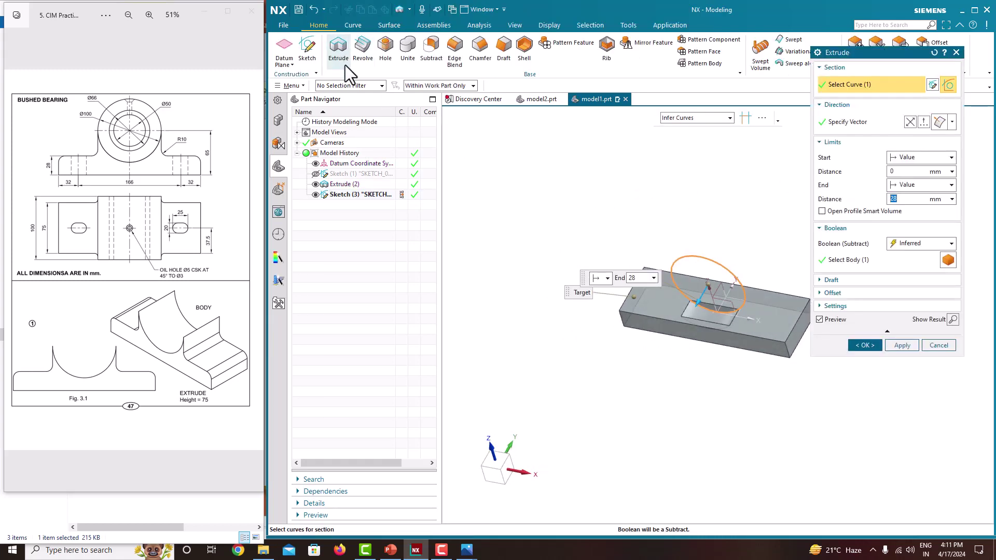
Extrude the circle with a symmetric width of 100 mm, unite it with the base, and hide the circle's sketch
{"action": "left_click", "coordinate": [911, 247]}
{"action": "left_click", "coordinate": [907, 267]}
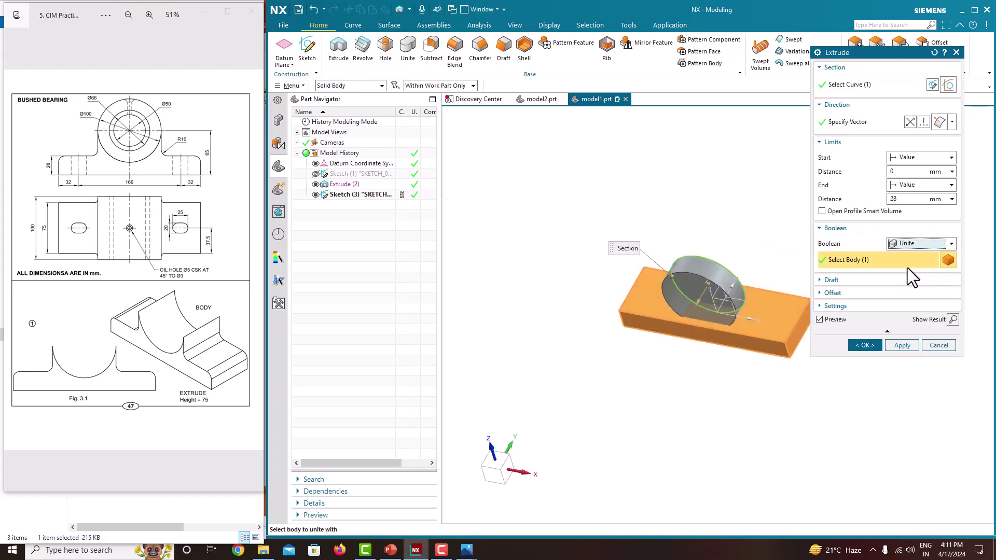
{"action": "left_click", "coordinate": [919, 185]}
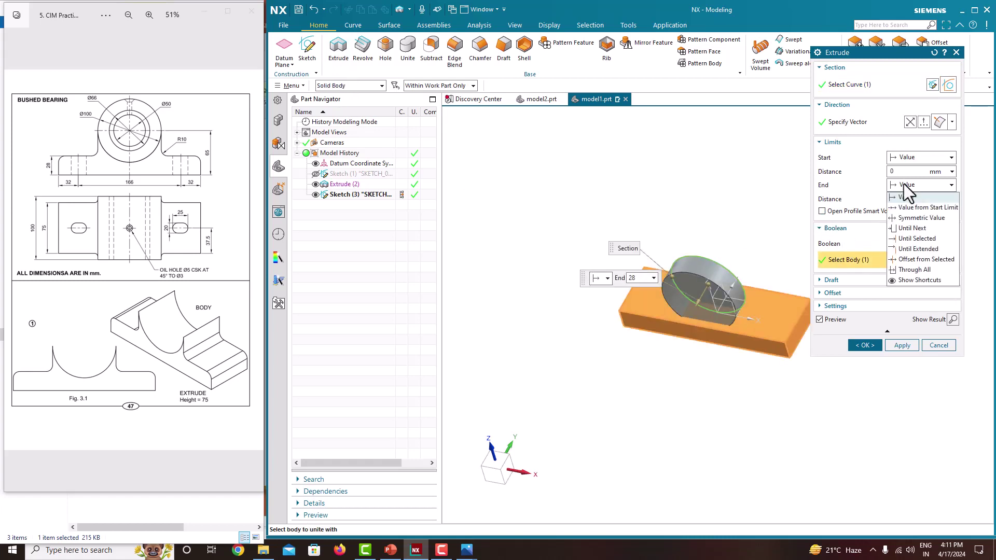
{"action": "left_click", "coordinate": [911, 219]}
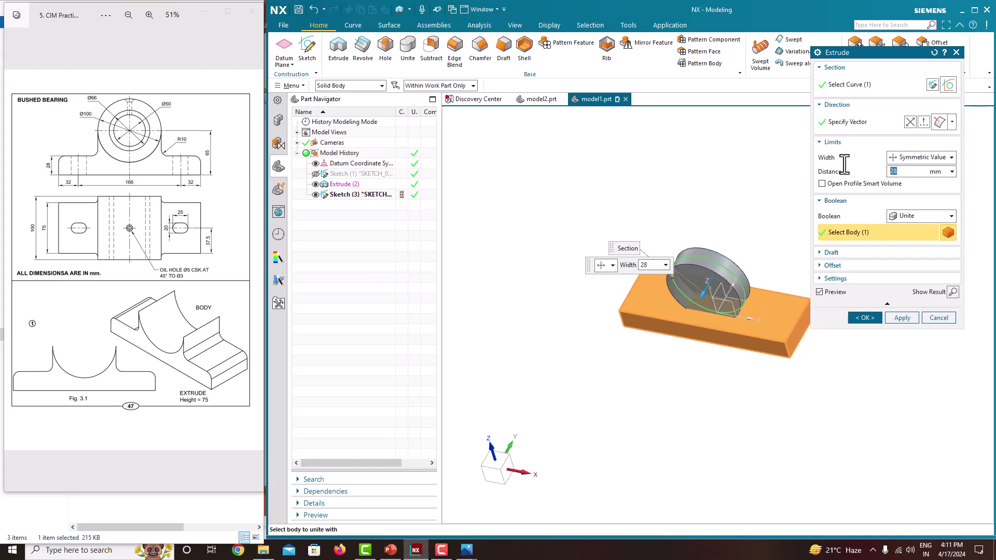
{"action": "key", "text": "Return"}
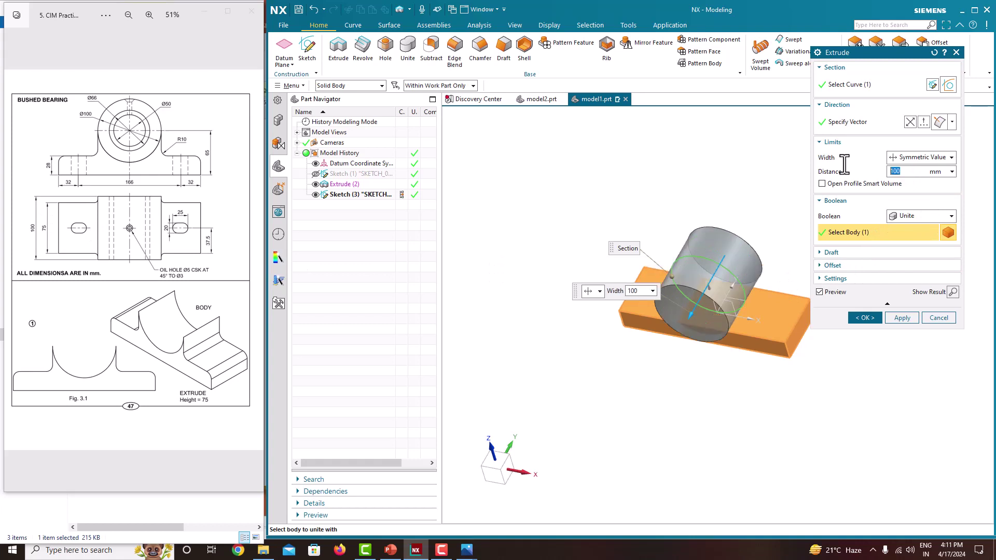
{"action": "left_click", "coordinate": [872, 318]}
{"action": "middle_click_drag", "start_coordinate": [872, 321], "coordinate": [784, 236]}
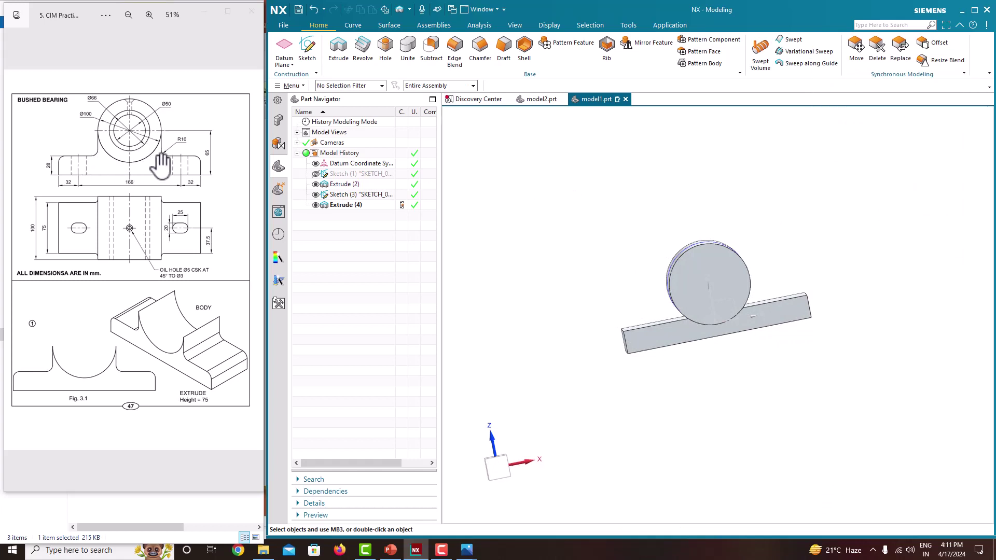
{"action": "middle_click_drag", "start_coordinate": [853, 266], "coordinate": [826, 277]}
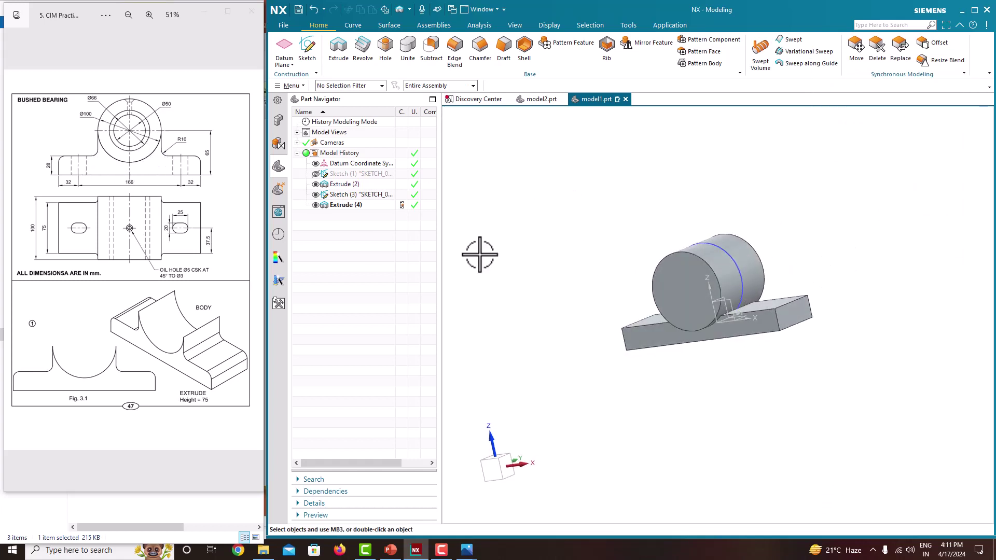
{"action": "left_click", "coordinate": [315, 195]}
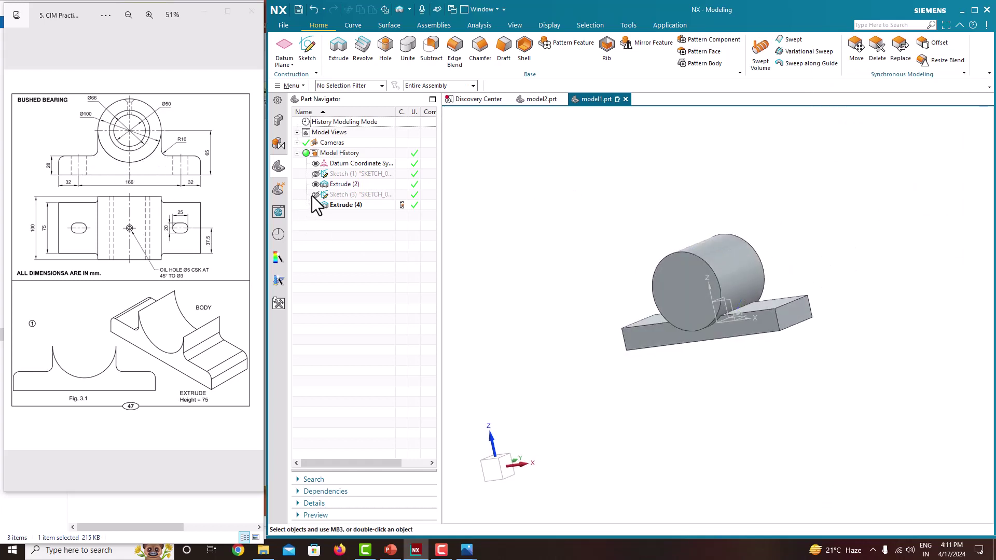
Start another sketch on the Front plane of the united base and cylinder
{"action": "left_click", "coordinate": [313, 56]}
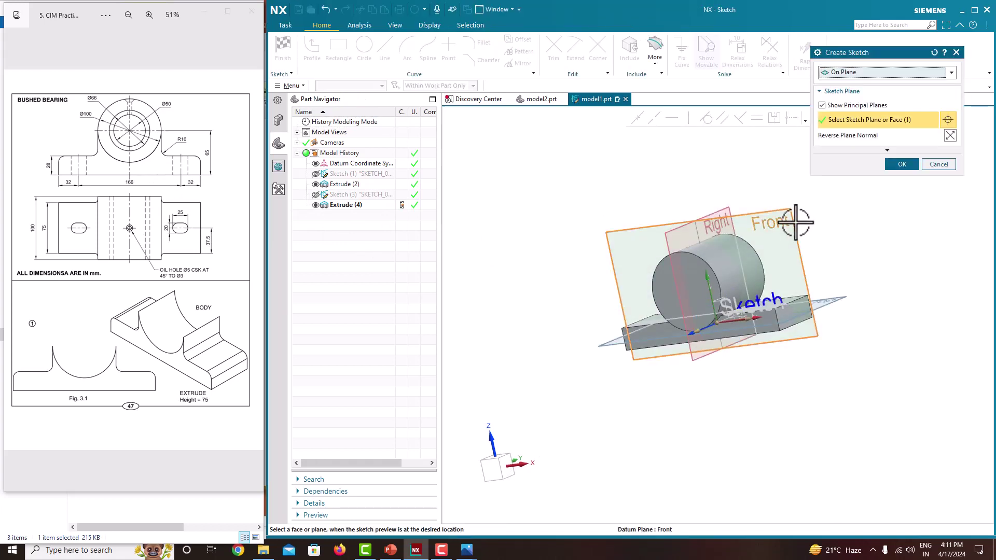
{"action": "left_click", "coordinate": [893, 163]}
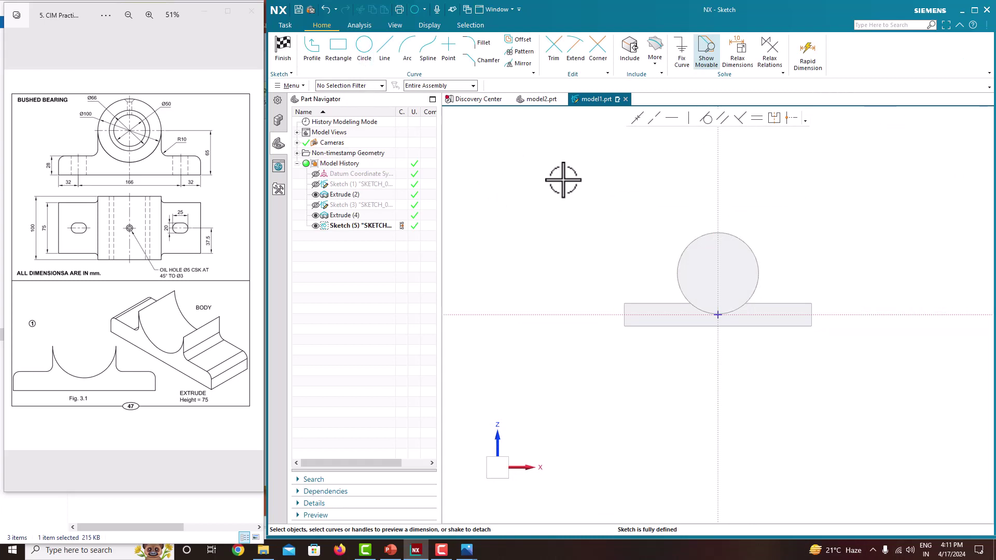
{"action": "scroll", "coordinate": [721, 304], "scroll_direction": "up", "scroll_amount": 4}
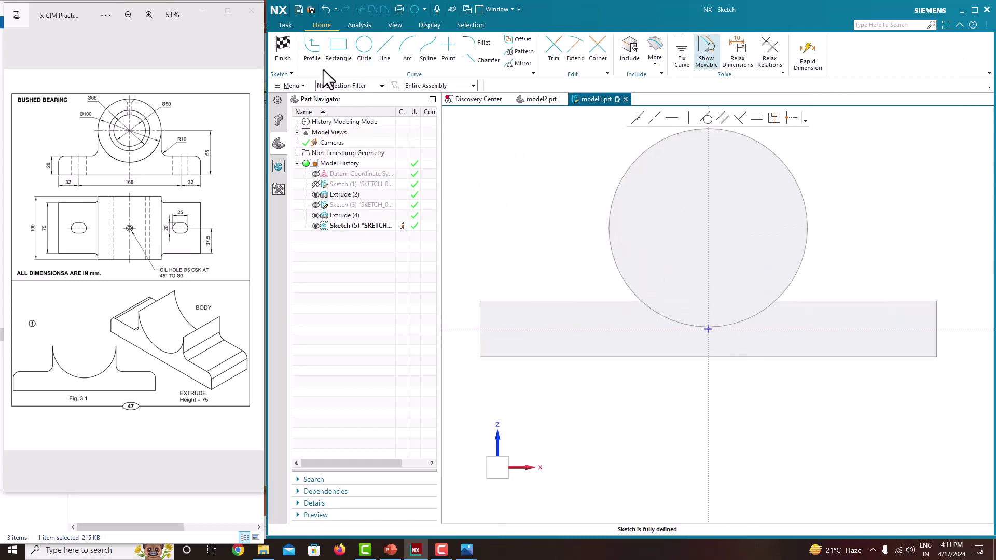
Draw a horizontal profile line from the cylinder's centre outward past its right edge
{"action": "left_click", "coordinate": [313, 56]}
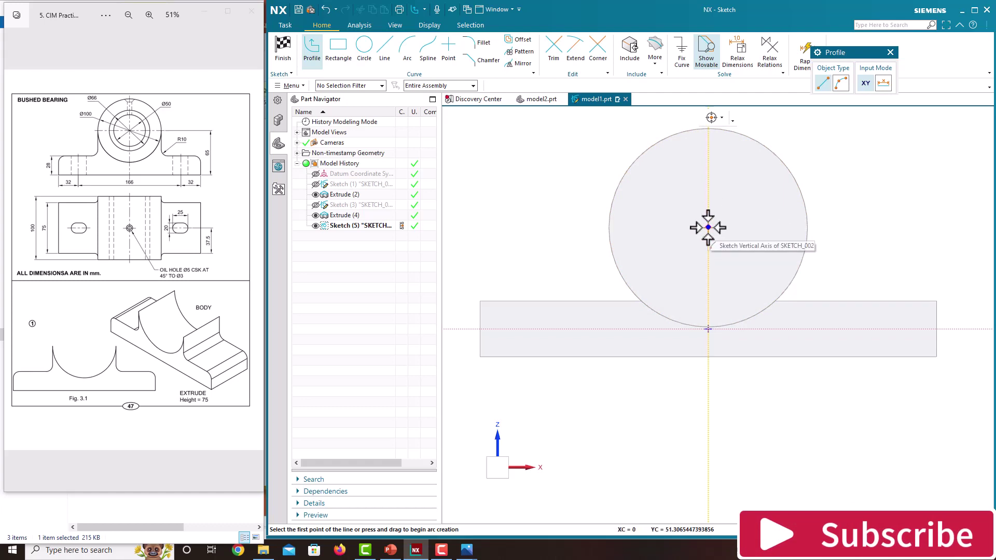
{"action": "left_click", "coordinate": [709, 228]}
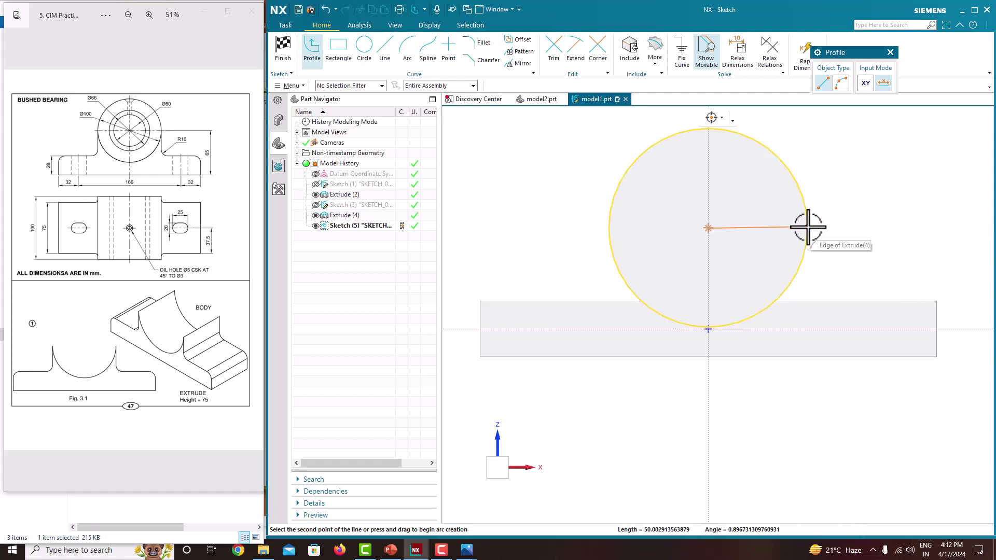
{"action": "left_click", "coordinate": [855, 228]}
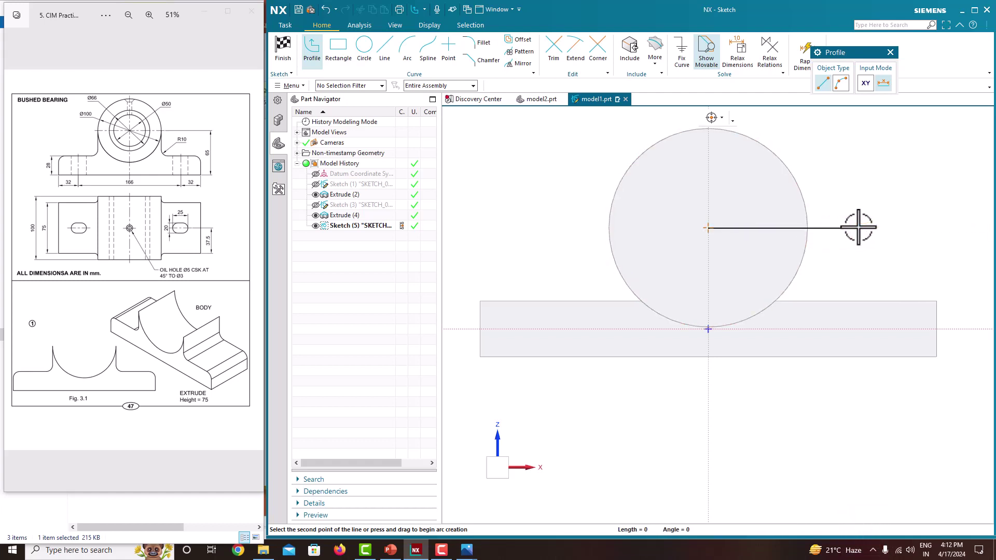
{"action": "key", "text": "Escape"}
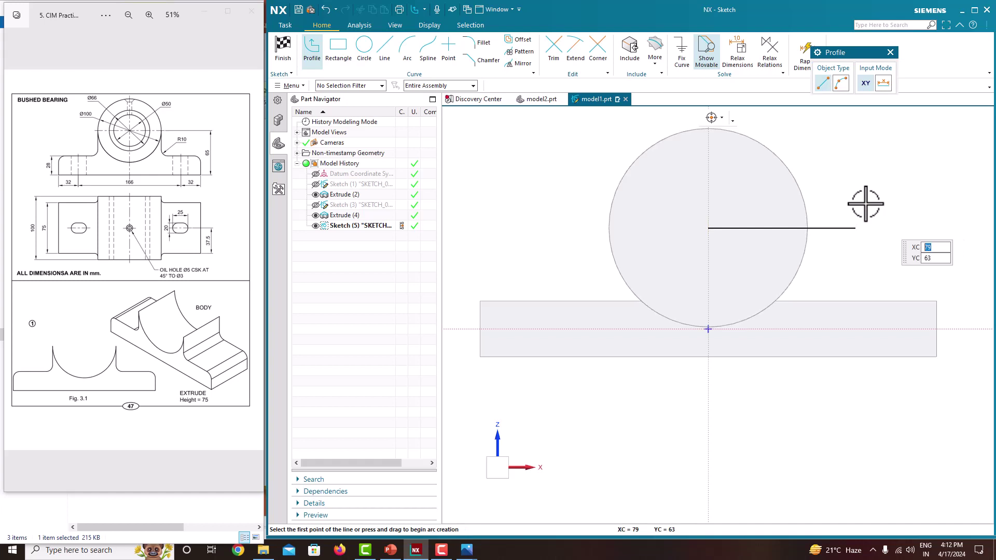
{"action": "key", "text": "Escape"}
Try to draw a circle centred on the cylinder and passing through its outer edge
{"action": "left_click", "coordinate": [372, 51]}
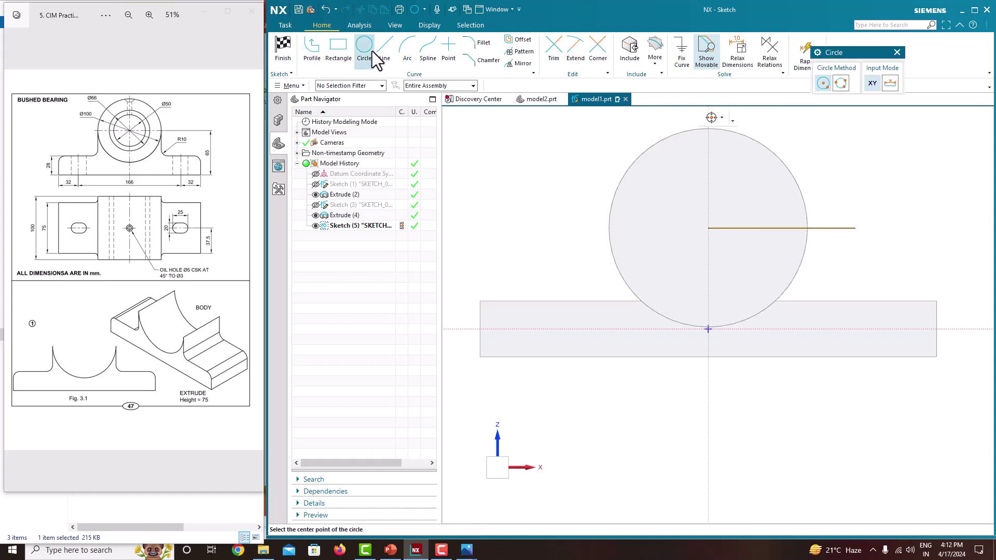
{"action": "left_click", "coordinate": [897, 53]}
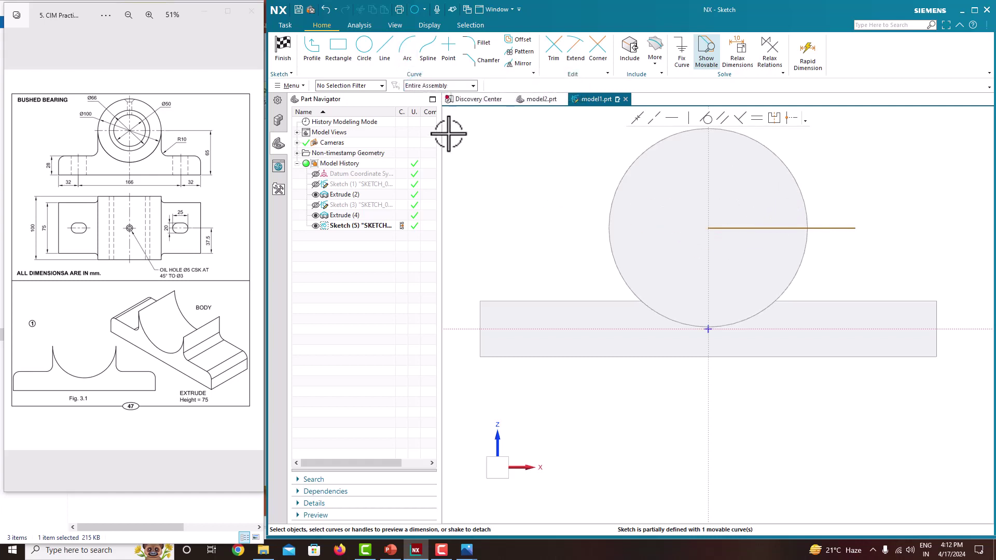
{"action": "left_click", "coordinate": [365, 56]}
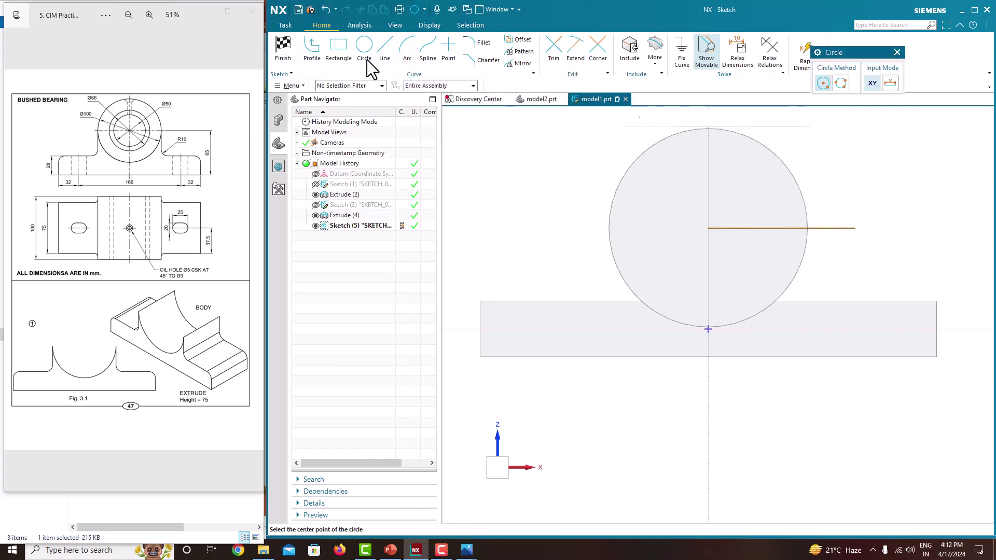
{"action": "left_click", "coordinate": [707, 228]}
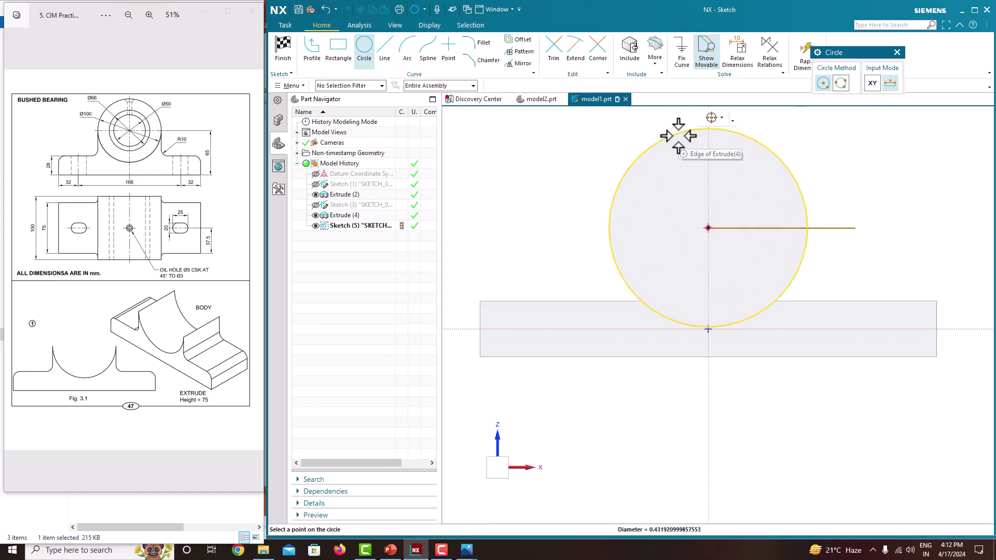
{"action": "left_click", "coordinate": [674, 135]}
{"action": "key", "text": "Escape"}
Delete the horizontal line and the tiny stray circle at the cylinder's centre, with the view oriented to the sketch
{"action": "mouse_move", "coordinate": [845, 166]}
{"action": "middle_mouse_down"}
{"action": "mouse_move", "coordinate": [823, 189]}
{"action": "mouse_move", "coordinate": [843, 186]}
{"action": "middle_mouse_up"}
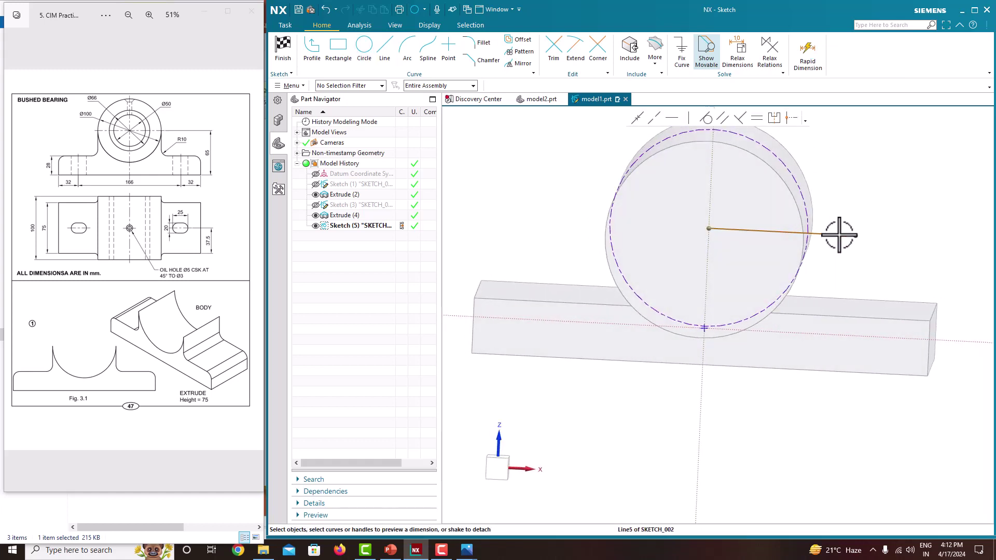
{"action": "left_click", "coordinate": [841, 234]}
{"action": "key", "text": "Delete"}
{"action": "right_click", "coordinate": [849, 171]}
{"action": "left_click", "coordinate": [870, 200]}
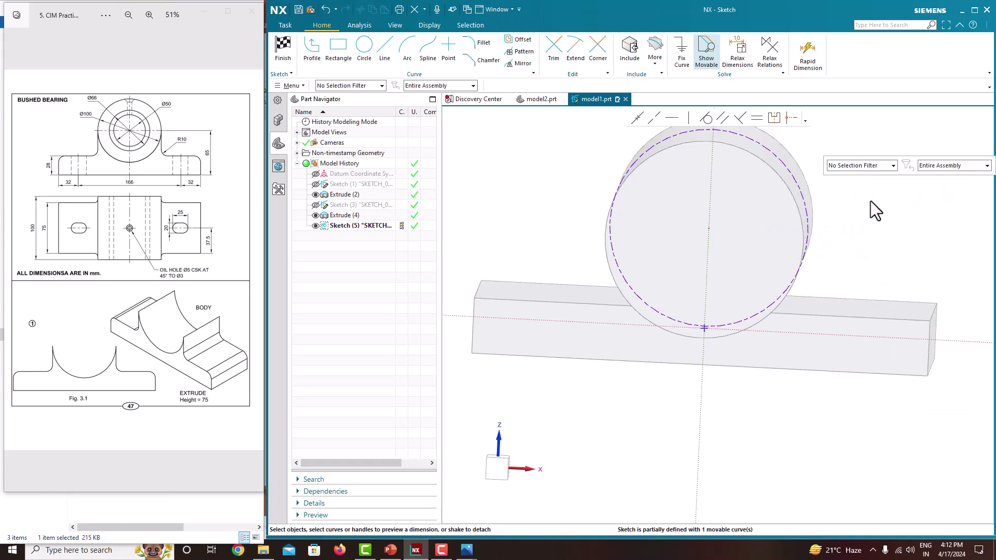
{"action": "scroll", "coordinate": [704, 265], "scroll_direction": "up", "scroll_amount": 5}
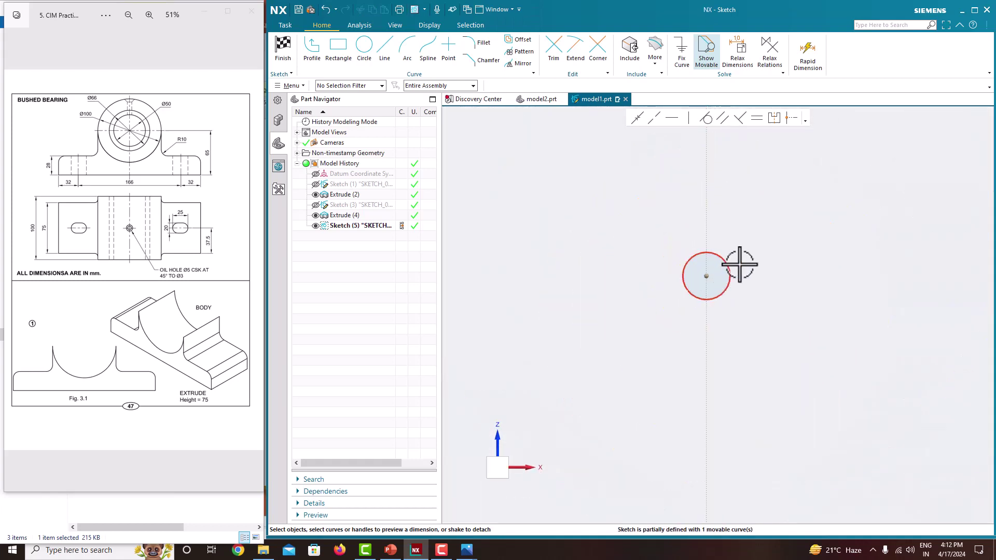
{"action": "left_click", "coordinate": [730, 264]}
{"action": "key", "text": "Delete"}
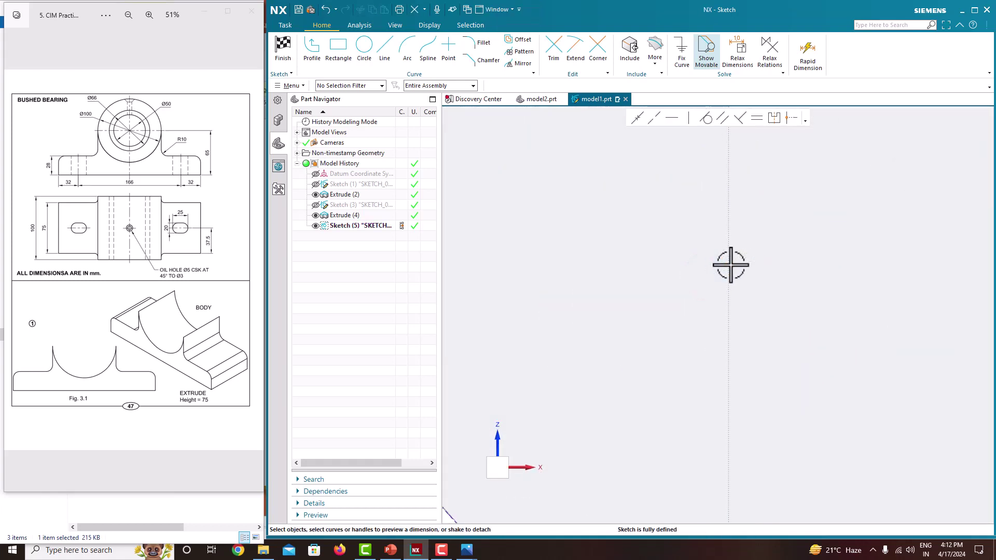
{"action": "scroll", "coordinate": [726, 264], "scroll_direction": "down", "scroll_amount": 2}
Attempt the circle from the cylinder's centre to its outer edge again and orient the view to the sketch
{"action": "left_click", "coordinate": [365, 52]}
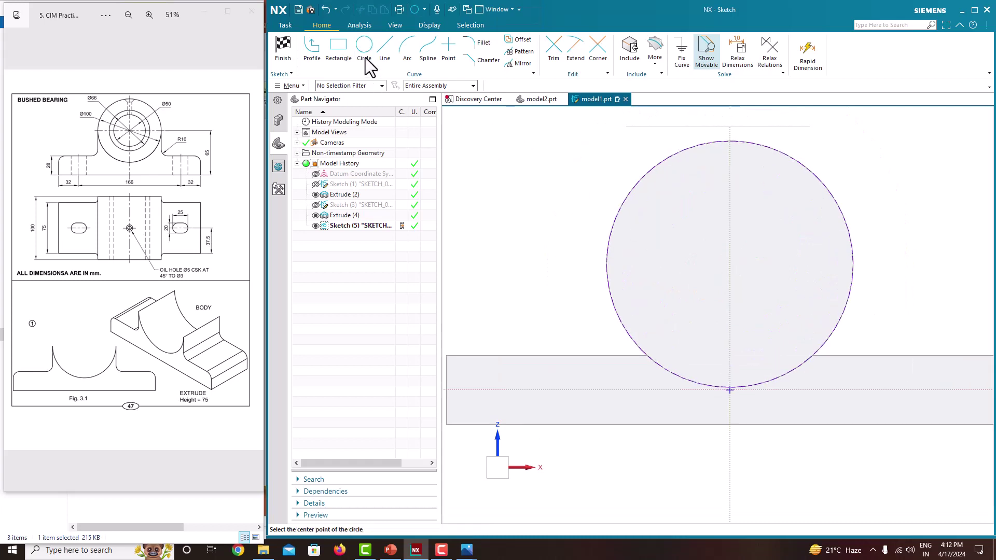
{"action": "left_click", "coordinate": [730, 265]}
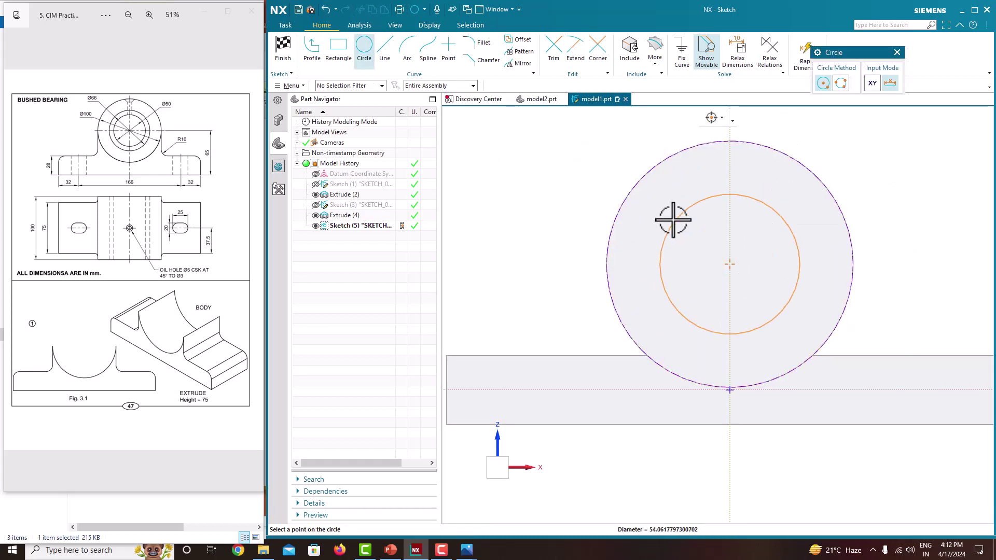
{"action": "left_click", "coordinate": [634, 186]}
{"action": "key", "text": "Escape"}
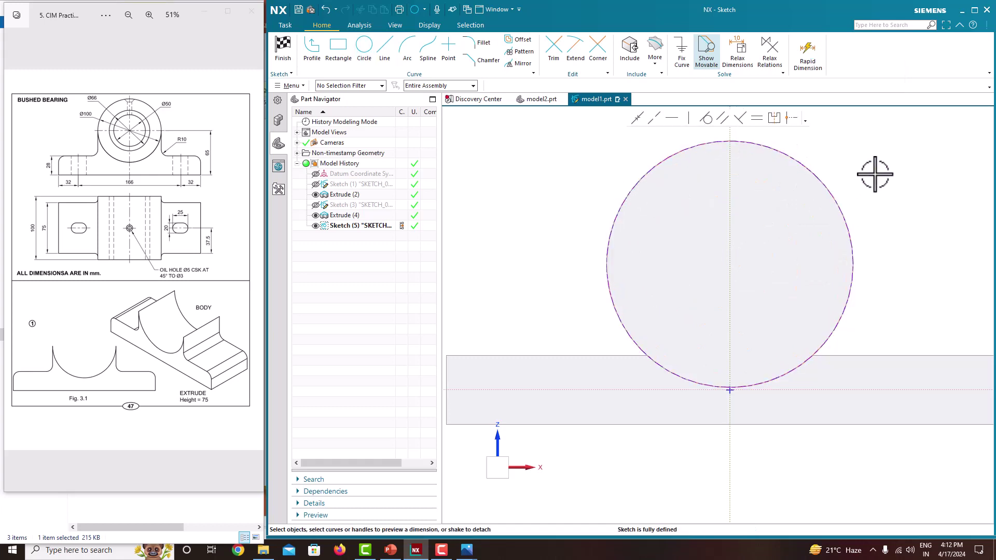
{"action": "mouse_move", "coordinate": [849, 189]}
{"action": "middle_mouse_down"}
{"action": "mouse_move", "coordinate": [761, 205]}
{"action": "mouse_move", "coordinate": [847, 196]}
{"action": "mouse_move", "coordinate": [731, 280]}
{"action": "mouse_move", "coordinate": [707, 260]}
{"action": "mouse_move", "coordinate": [817, 227]}
{"action": "middle_mouse_up"}
{"action": "scroll", "coordinate": [691, 241], "scroll_direction": "down", "scroll_amount": 5}
{"action": "scroll", "coordinate": [693, 240], "scroll_direction": "up", "scroll_amount": 5}
{"action": "right_click", "coordinate": [870, 187]}
{"action": "left_click", "coordinate": [910, 205]}
{"action": "scroll", "coordinate": [797, 203], "scroll_direction": "down", "scroll_amount": 4}
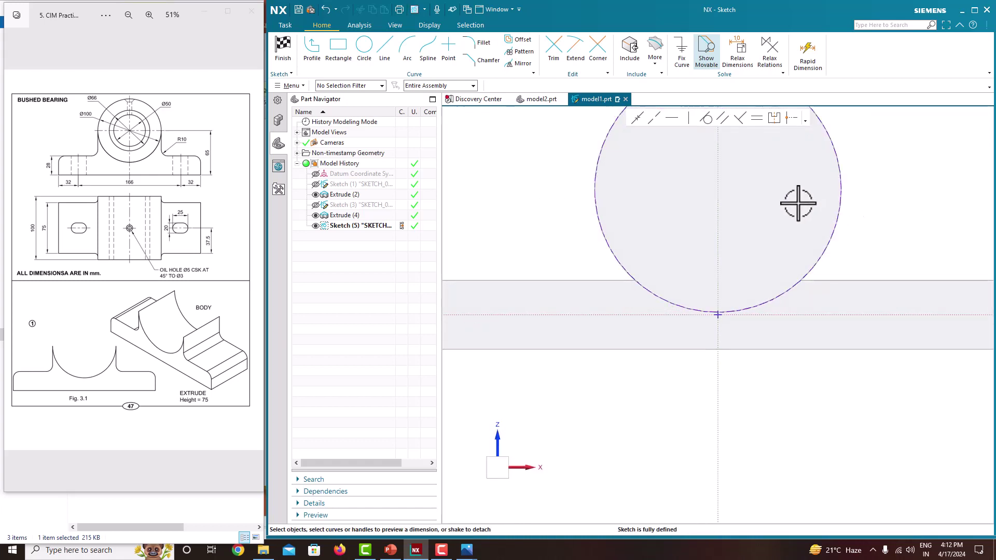
{"action": "scroll", "coordinate": [706, 228], "scroll_direction": "up", "scroll_amount": 6}
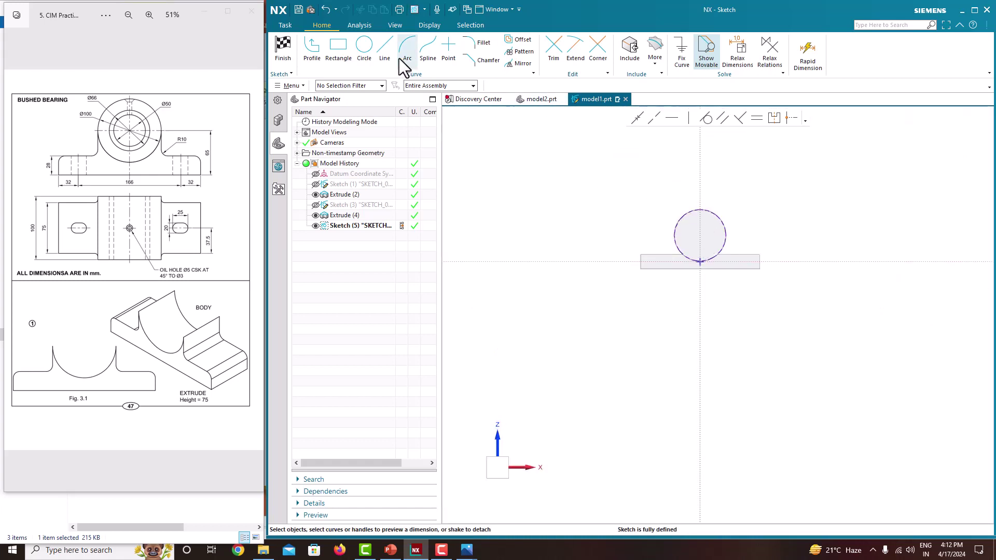
Retry the circle from the cylinder's centre to its edge, and delete the stray oversized circle centred near the rim
{"action": "left_click", "coordinate": [364, 50]}
{"action": "scroll", "coordinate": [715, 216], "scroll_direction": "down", "scroll_amount": 4}
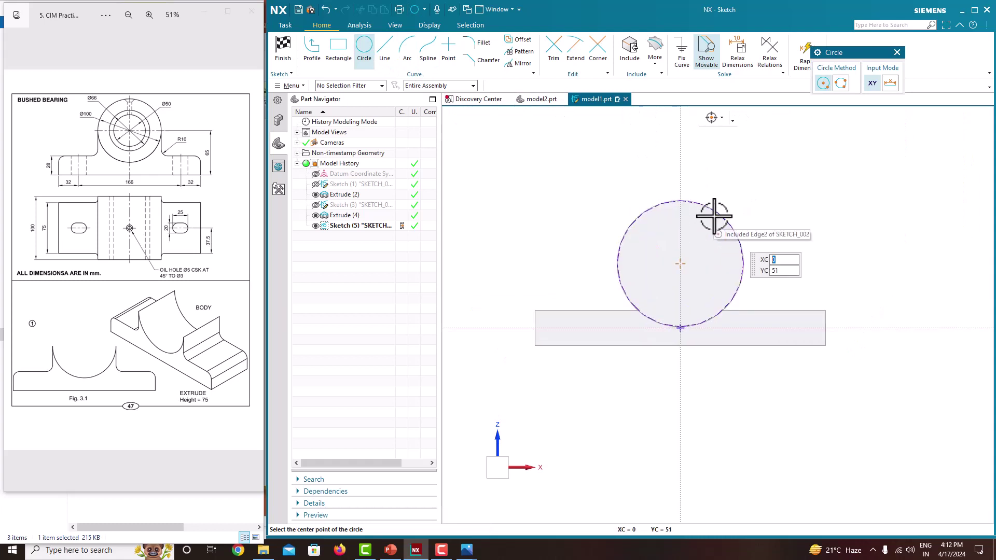
{"action": "left_click", "coordinate": [681, 263]}
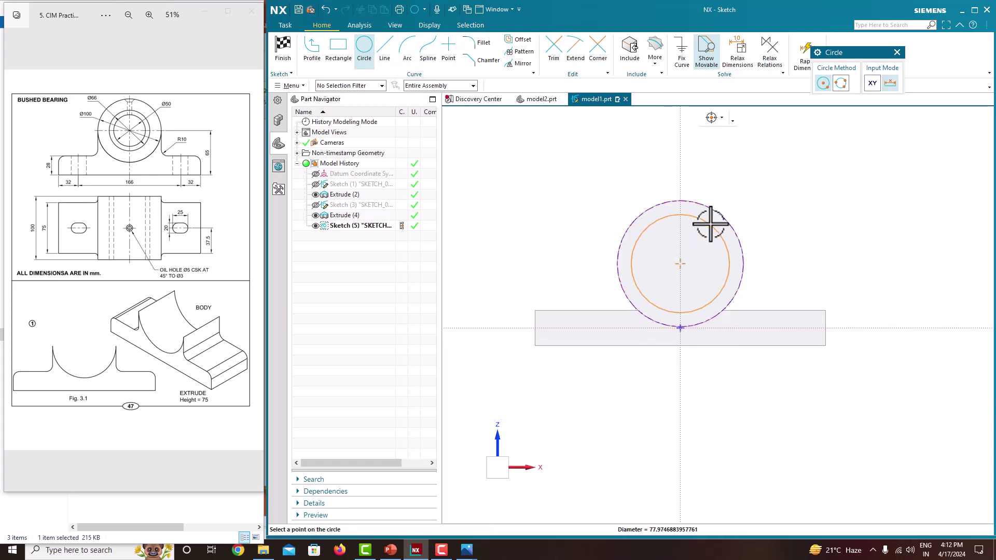
{"action": "left_click", "coordinate": [707, 207]}
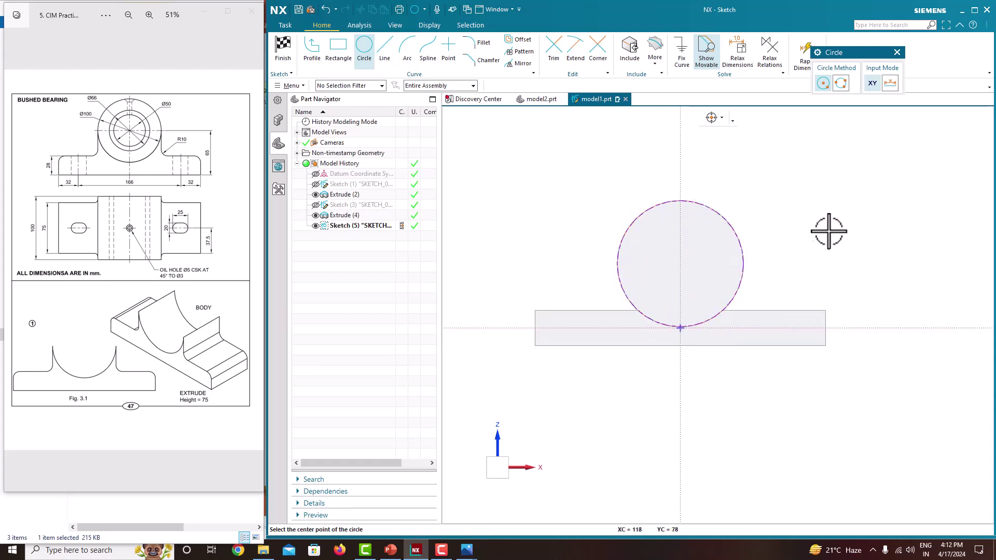
{"action": "left_click", "coordinate": [719, 213]}
{"action": "left_click", "coordinate": [836, 225]}
{"action": "key", "text": "Escape"}
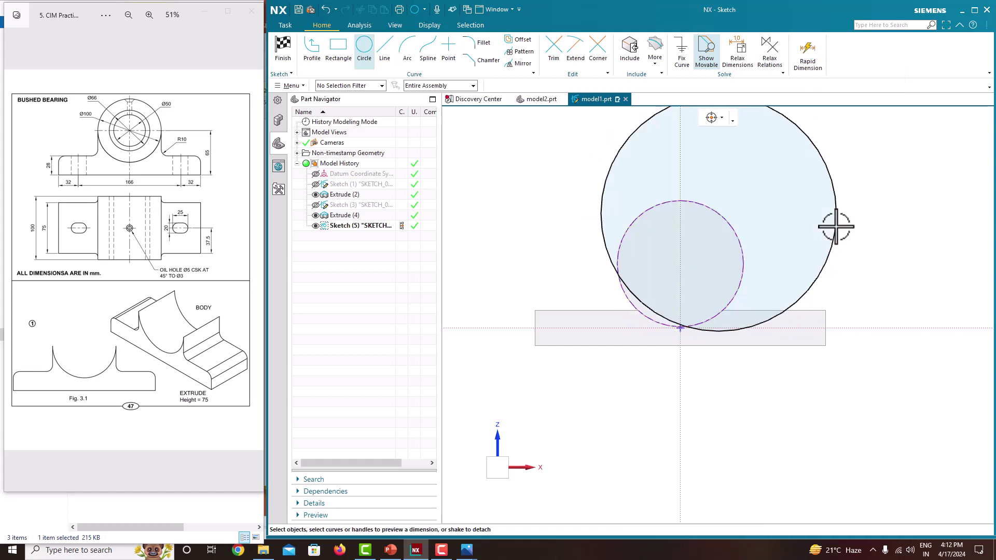
{"action": "left_click", "coordinate": [840, 200]}
{"action": "key", "text": "Delete"}
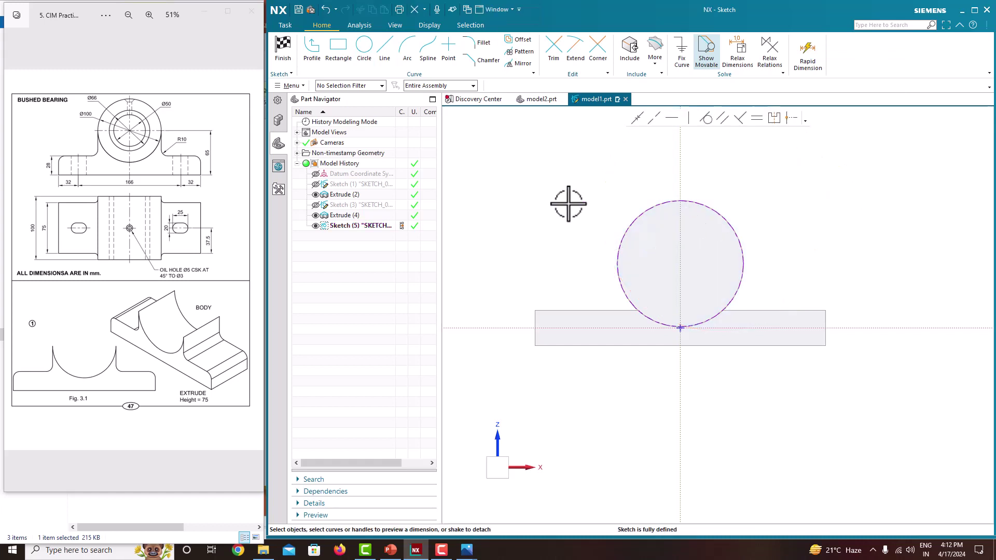
Draw a circle centred on the cylinder and passing through its outer edge, and orient the view to the sketch
{"action": "left_click", "coordinate": [363, 45]}
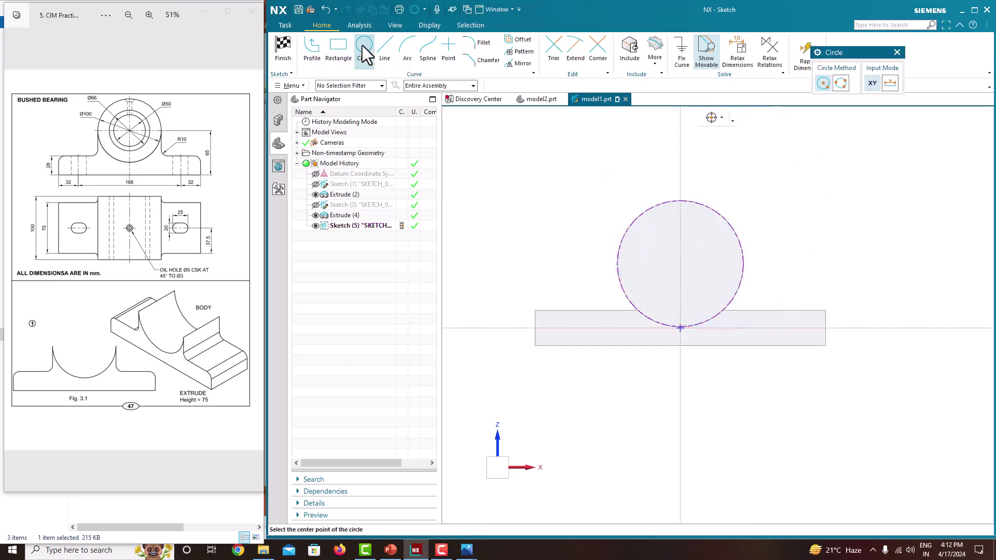
{"action": "left_click", "coordinate": [680, 264]}
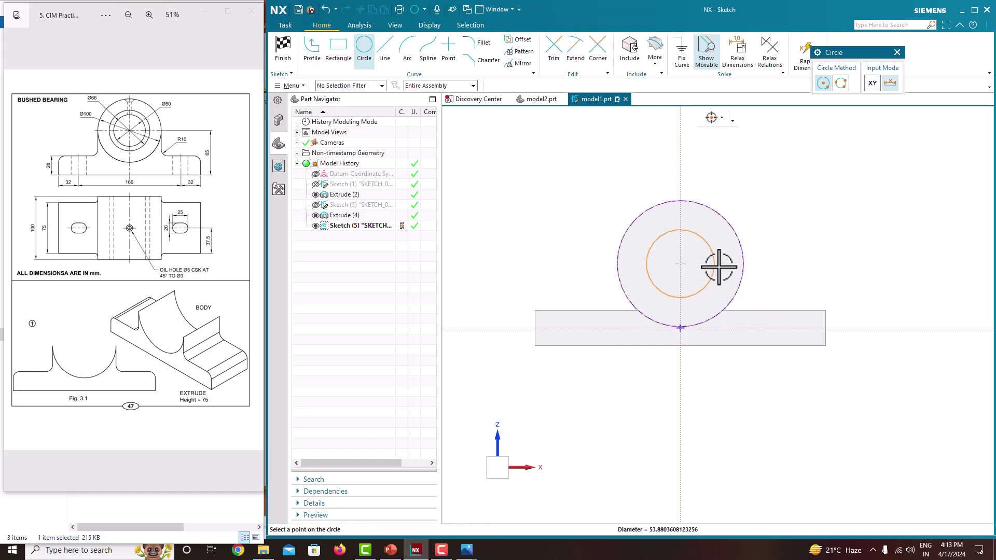
{"action": "left_click", "coordinate": [744, 275]}
{"action": "middle_click_drag", "start_coordinate": [846, 282], "coordinate": [765, 253]}
{"action": "key", "text": "Escape"}
{"action": "right_click", "coordinate": [791, 208]}
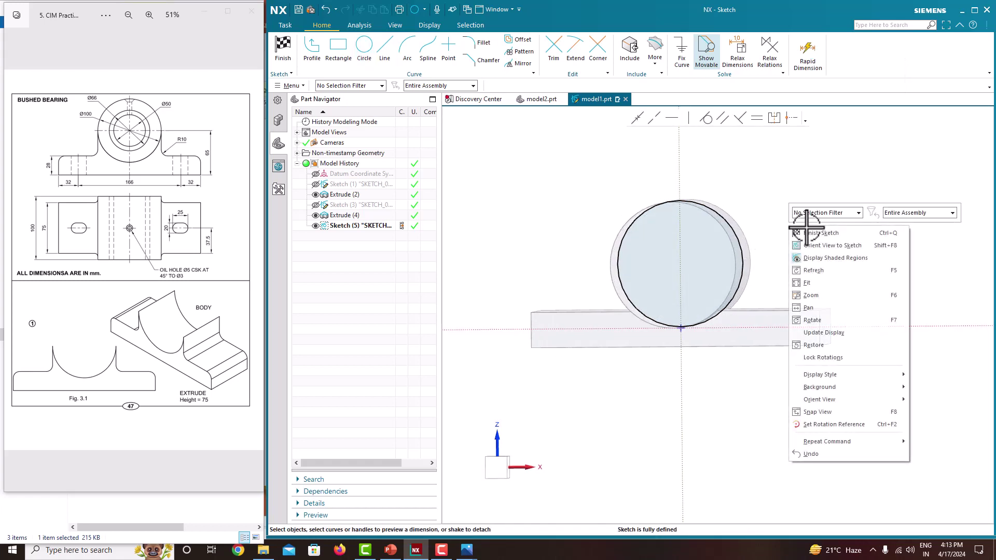
{"action": "left_click", "coordinate": [832, 247]}
{"action": "scroll", "coordinate": [740, 255], "scroll_direction": "up", "scroll_amount": 5}
{"action": "scroll", "coordinate": [658, 213], "scroll_direction": "down", "scroll_amount": 5}
{"action": "scroll", "coordinate": [647, 296], "scroll_direction": "up", "scroll_amount": 5}
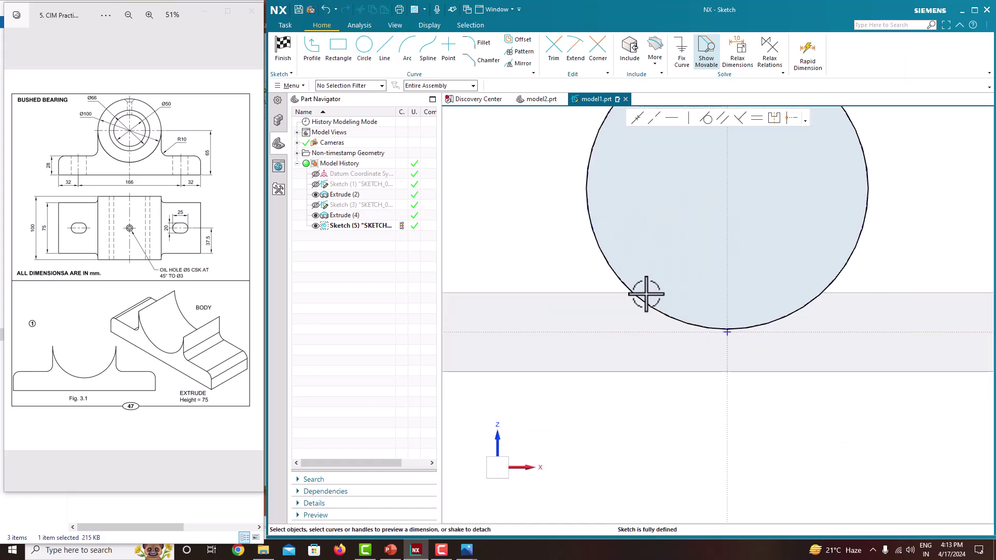
{"action": "scroll", "coordinate": [646, 295], "scroll_direction": "down", "scroll_amount": 2}
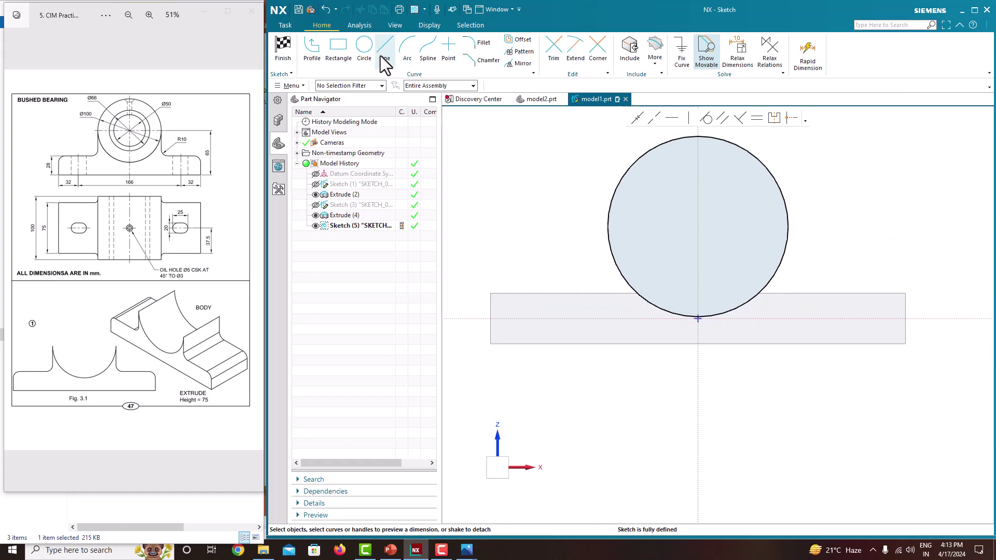
Draw a vertical profile line from the circle's left quadrant, tangent to the circle, down to the base's top edge
{"action": "left_click", "coordinate": [313, 49]}
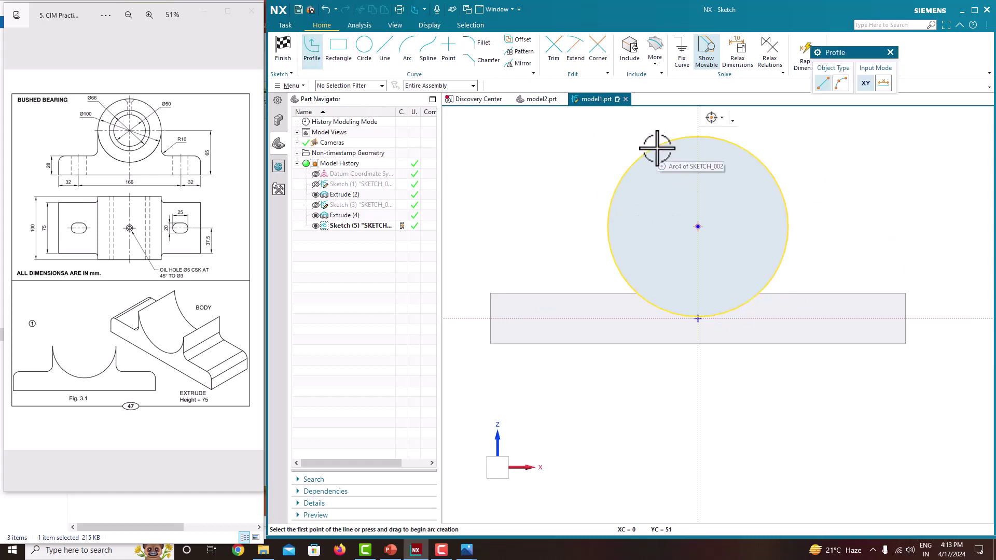
{"action": "mouse_move", "coordinate": [608, 226]}
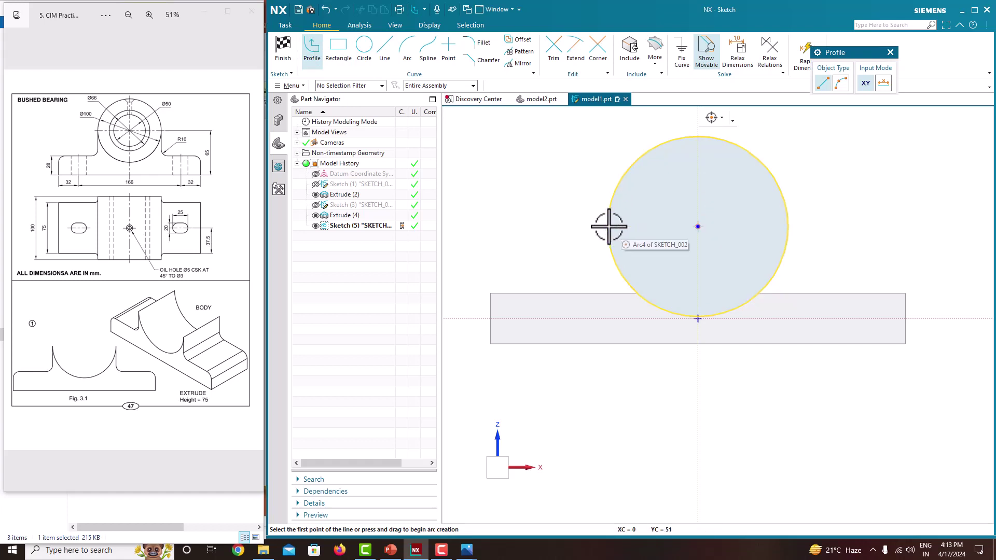
{"action": "left_click", "coordinate": [608, 226]}
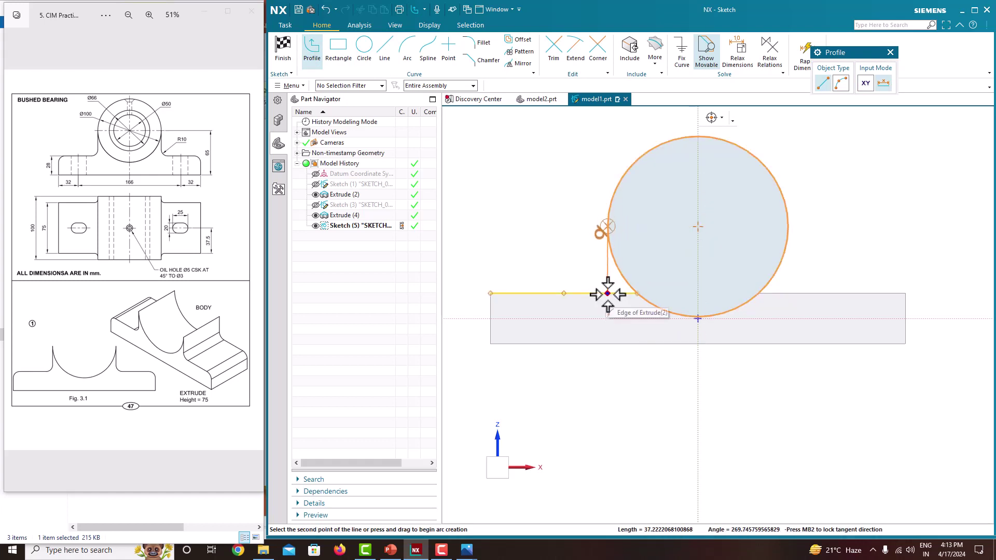
{"action": "left_click", "coordinate": [607, 294]}
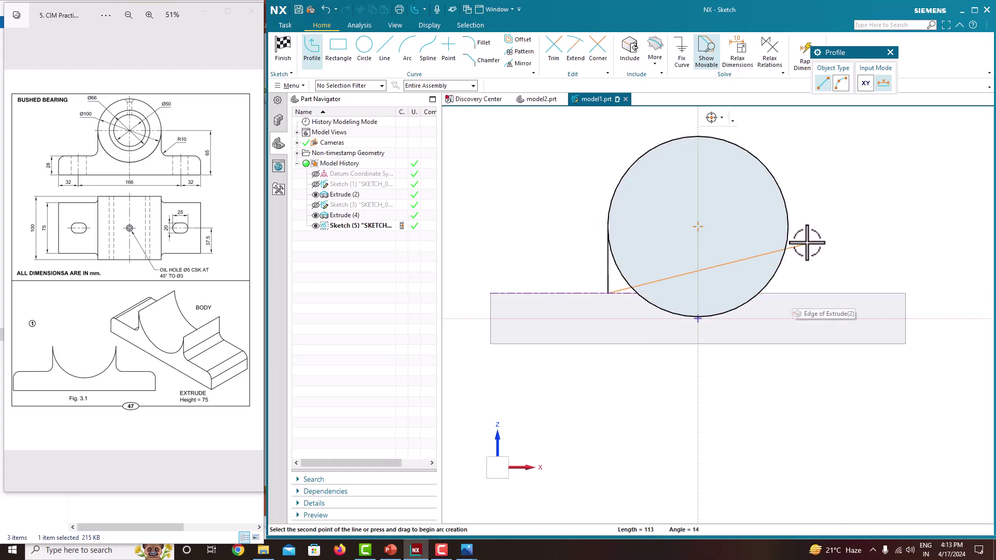
{"action": "key", "text": "Escape"}
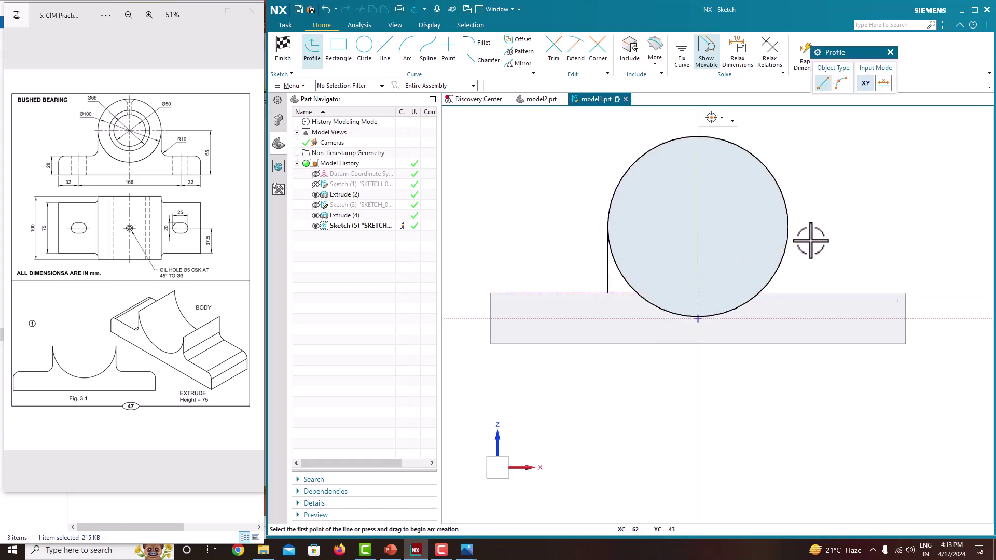
Draw a line from the circle's right quadrant down to the base's top edge and along it to the left line's lower end
{"action": "left_click", "coordinate": [788, 227]}
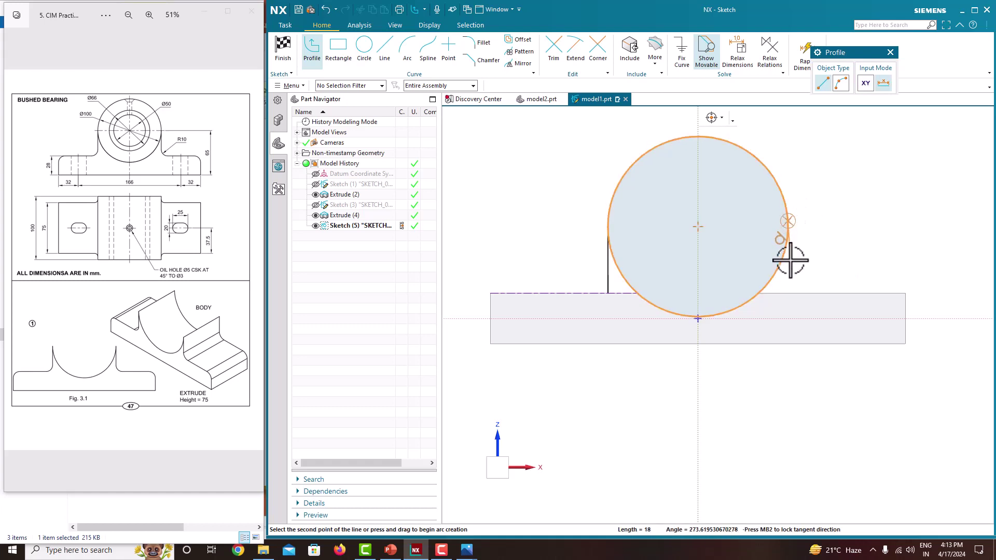
{"action": "left_click", "coordinate": [789, 293]}
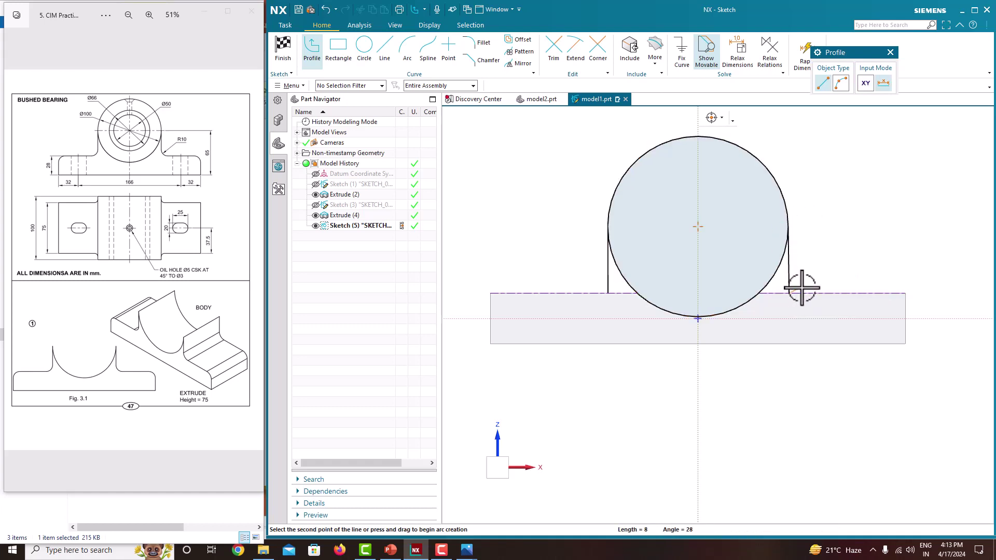
{"action": "scroll", "coordinate": [607, 292], "scroll_direction": "up", "scroll_amount": 3}
{"action": "left_click", "coordinate": [608, 291]}
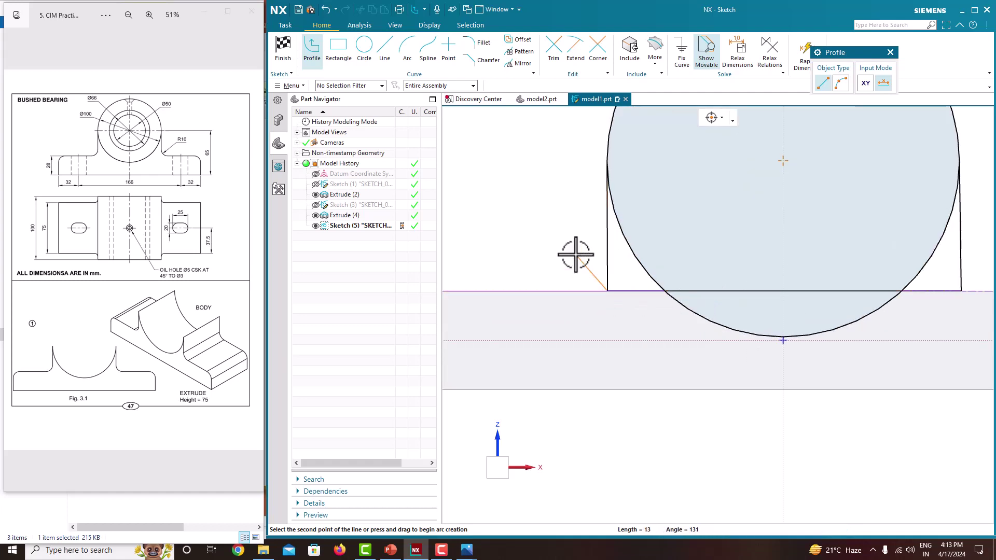
End the profile drawing and constrain the left and right side lines between the circle and base to be vertical
{"action": "key", "text": "Escape"}
{"action": "key", "text": "Escape"}
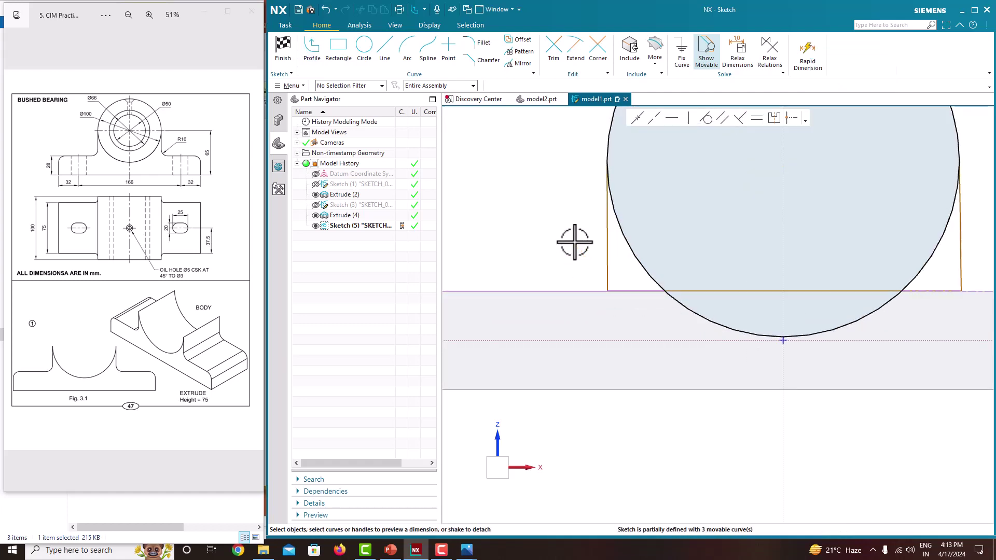
{"action": "scroll", "coordinate": [574, 242], "scroll_direction": "down", "scroll_amount": 6}
{"action": "scroll", "coordinate": [574, 242], "scroll_direction": "up", "scroll_amount": 4}
{"action": "scroll", "coordinate": [583, 249], "scroll_direction": "down", "scroll_amount": 4}
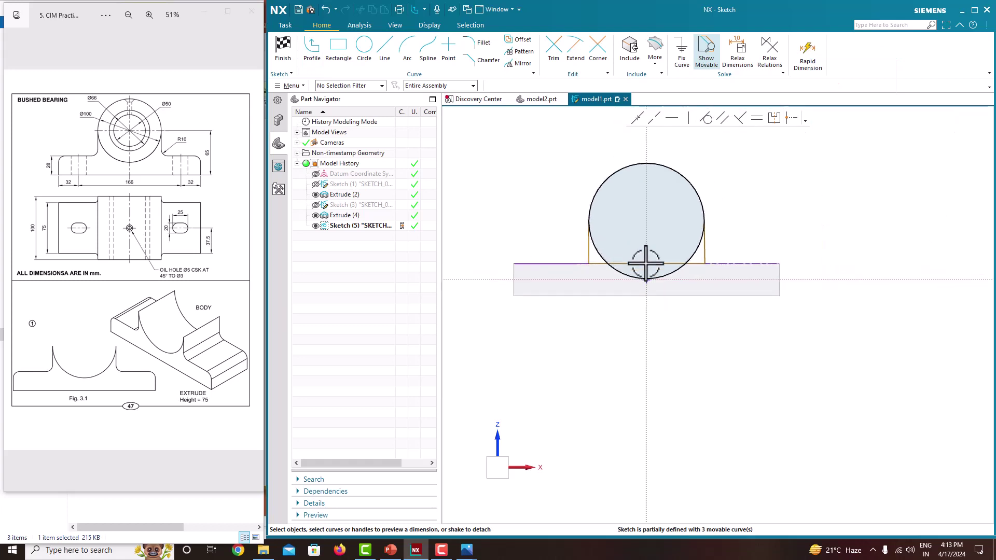
{"action": "scroll", "coordinate": [648, 290], "scroll_direction": "up", "scroll_amount": 2}
{"action": "scroll", "coordinate": [651, 304], "scroll_direction": "down", "scroll_amount": 1}
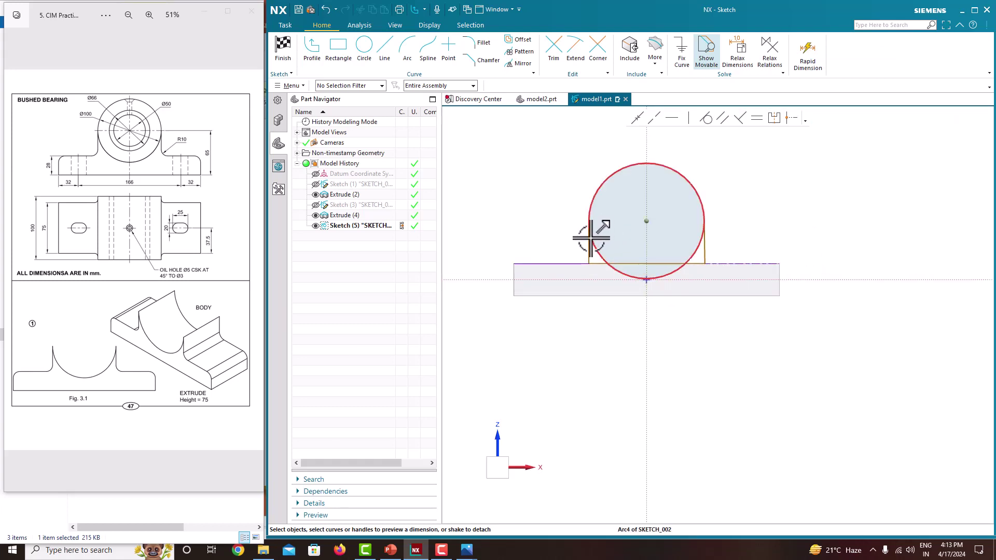
{"action": "scroll", "coordinate": [576, 250], "scroll_direction": "up", "scroll_amount": 3}
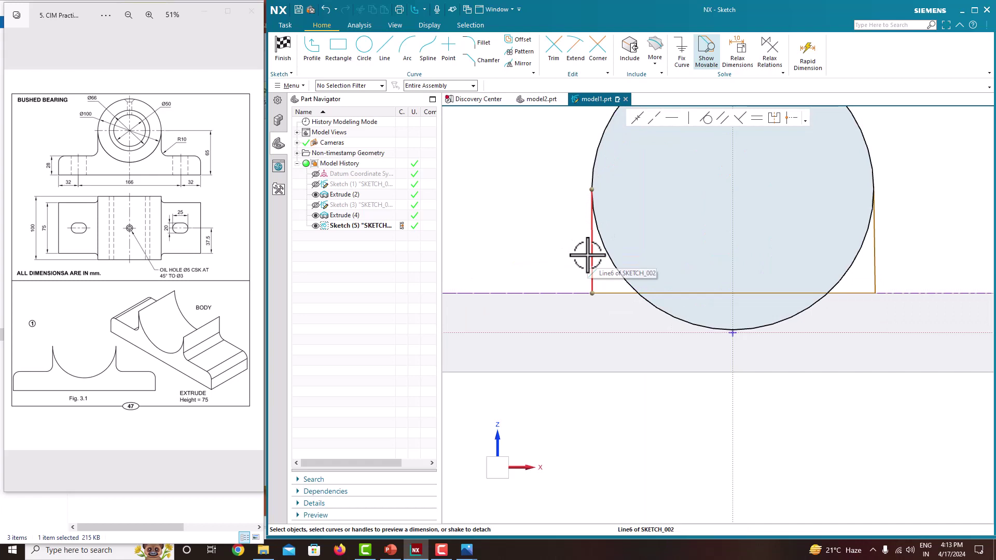
{"action": "left_click", "coordinate": [589, 254]}
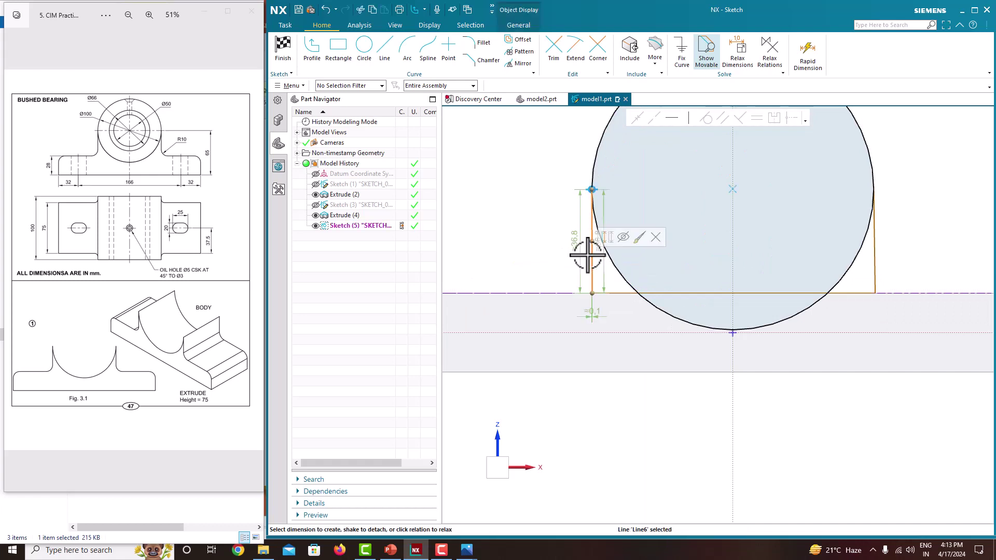
{"action": "left_click", "coordinate": [692, 117]}
{"action": "left_click", "coordinate": [876, 246]}
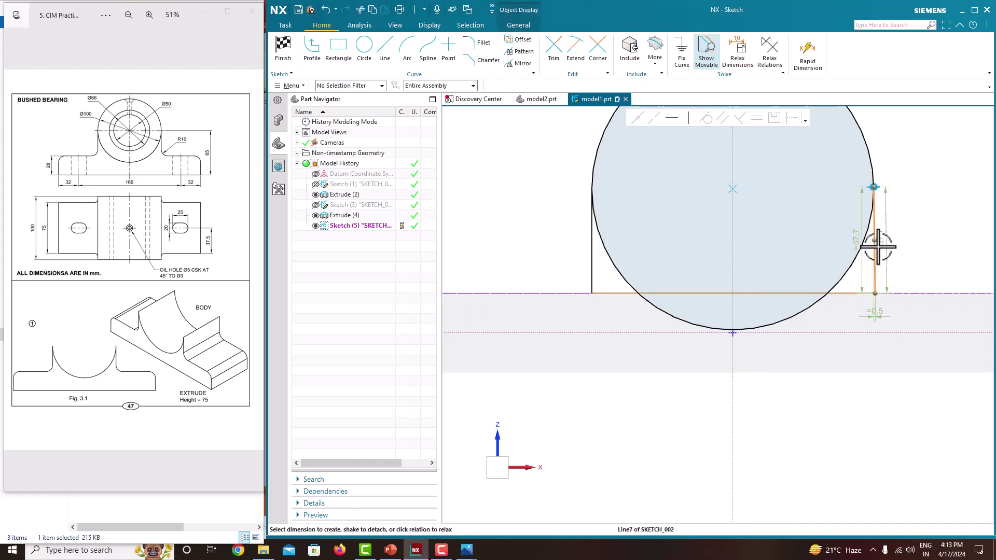
{"action": "left_click", "coordinate": [690, 124]}
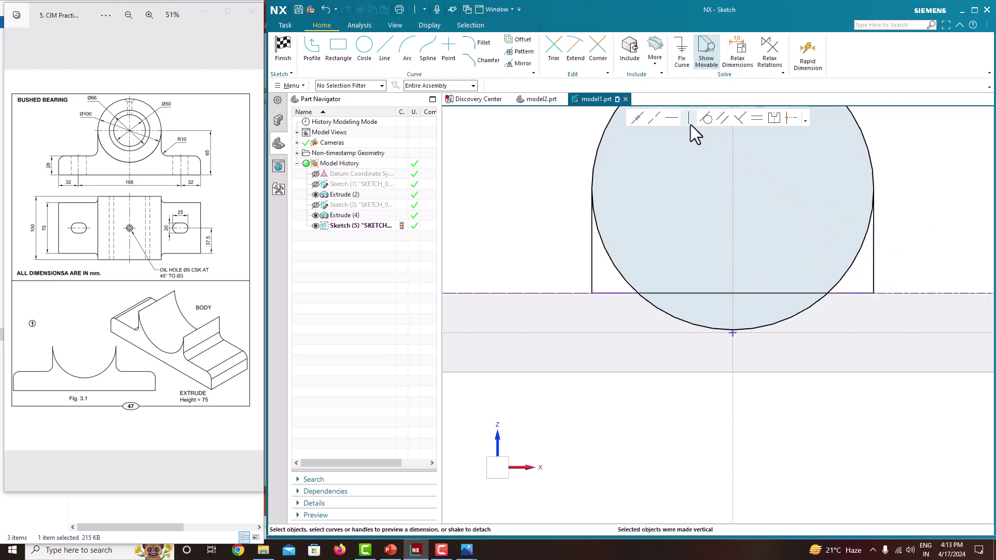
Trim the circle's upper half, its arc below the base's top edge, and the horizontal line's segments outside the circle
{"action": "left_click", "coordinate": [554, 46]}
{"action": "scroll", "coordinate": [618, 209], "scroll_direction": "down", "scroll_amount": 4}
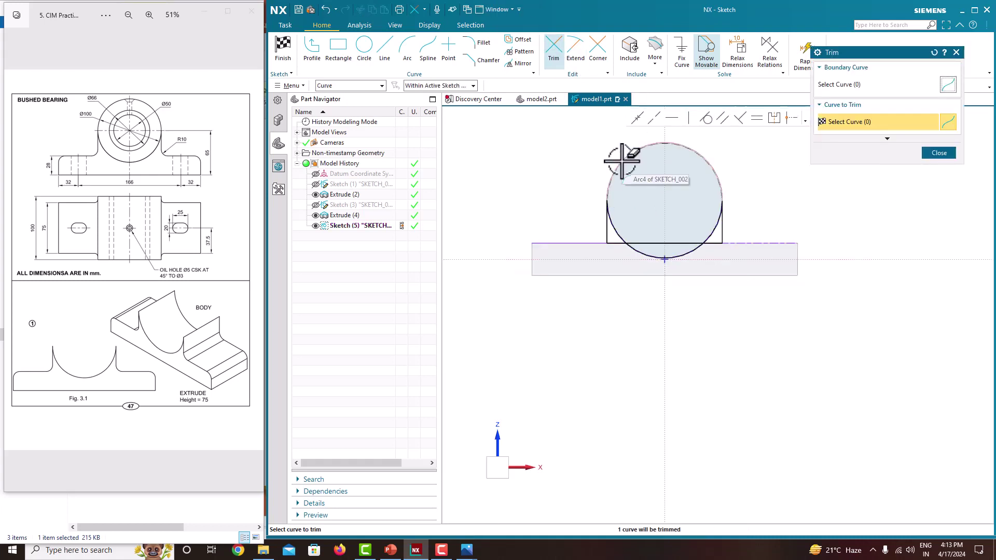
{"action": "scroll", "coordinate": [648, 218], "scroll_direction": "up", "scroll_amount": 3}
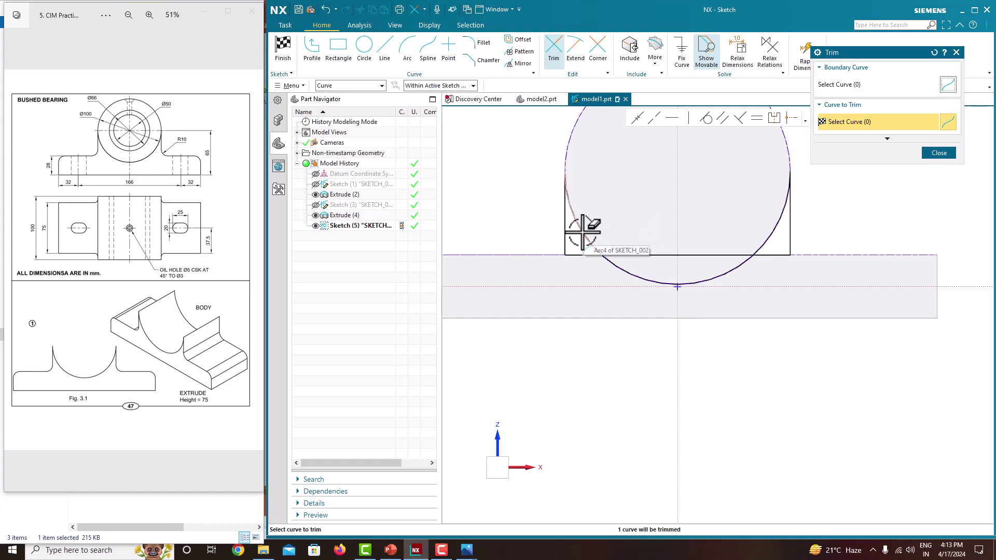
{"action": "left_click", "coordinate": [619, 271]}
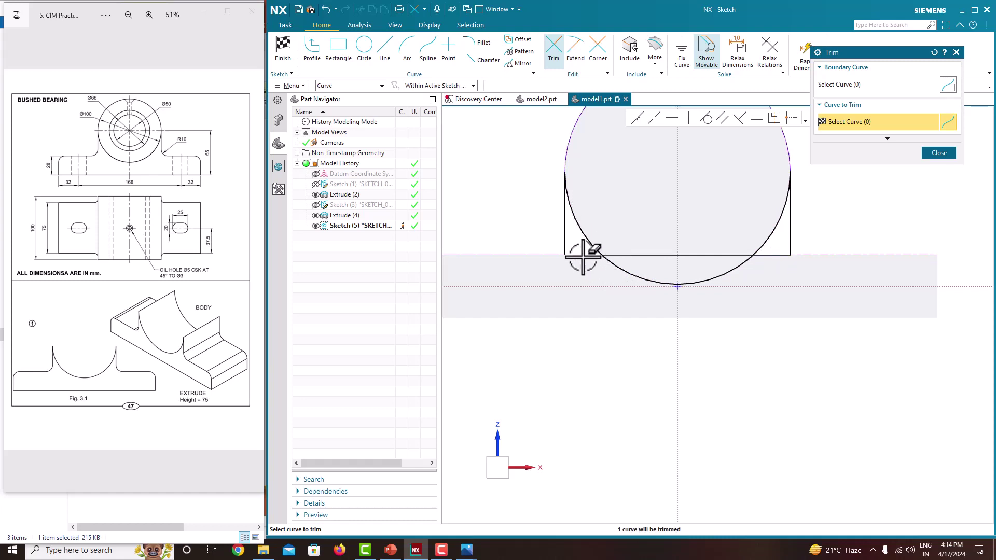
{"action": "left_click", "coordinate": [618, 272]}
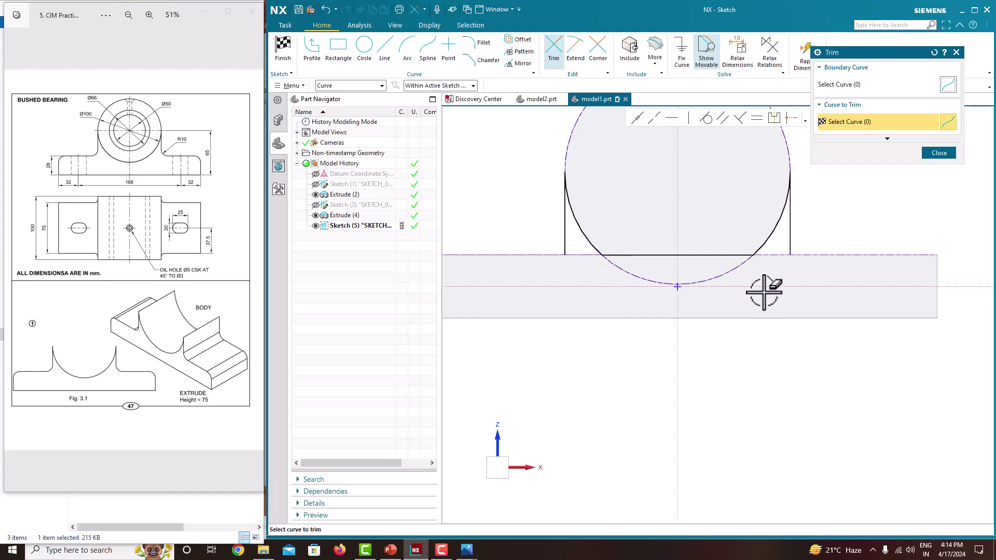
Draw a line from the left side line's lower end down to the base's bottom edge
{"action": "left_click", "coordinate": [384, 51]}
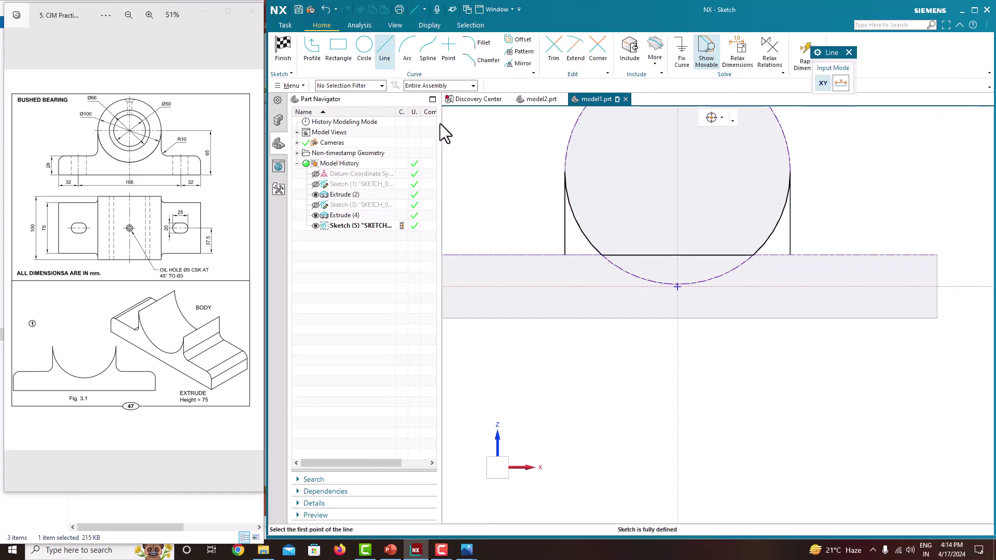
{"action": "left_click", "coordinate": [565, 255]}
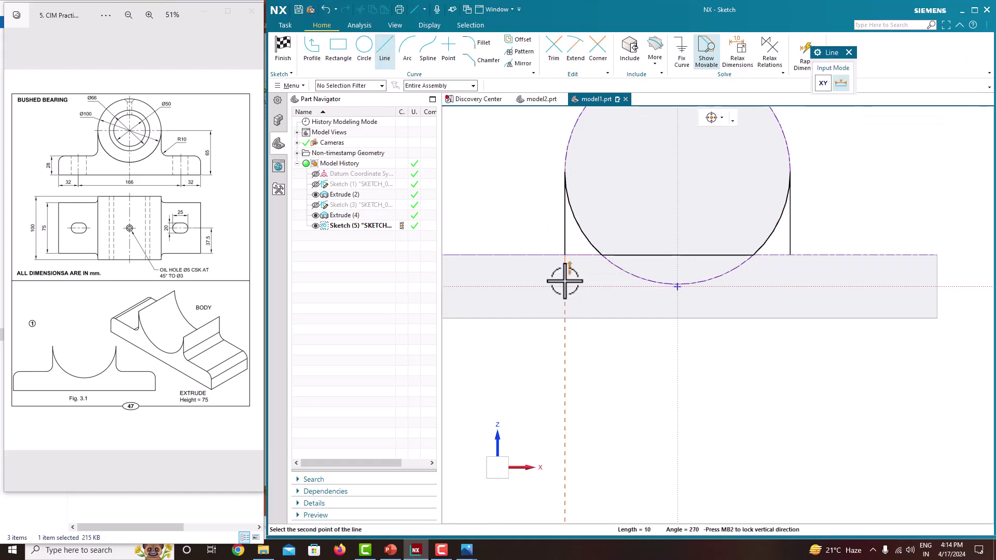
{"action": "left_click", "coordinate": [566, 318]}
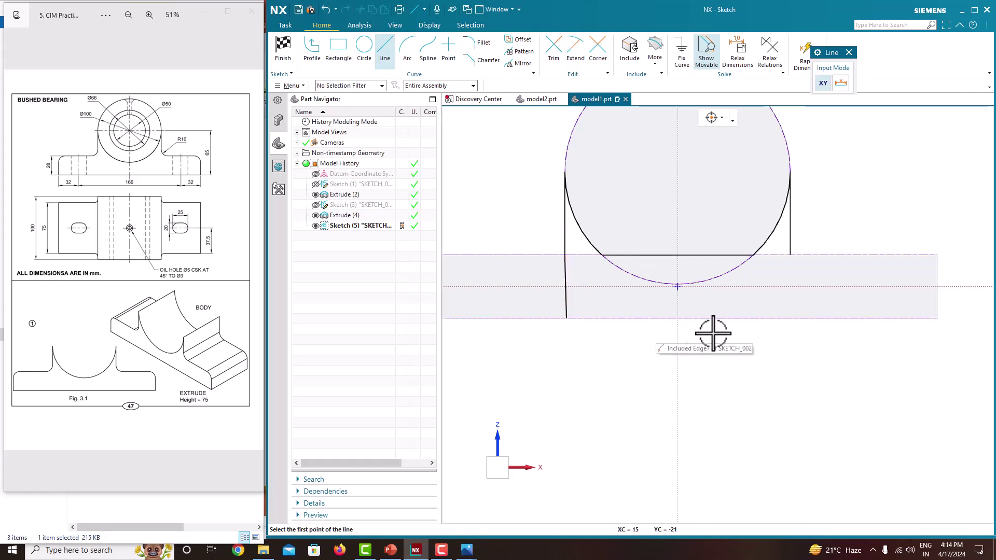
Draw a horizontal line about 99 mm long on the base's bottom edge, between the new left line's end and below the right side line
{"action": "left_click", "coordinate": [312, 52]}
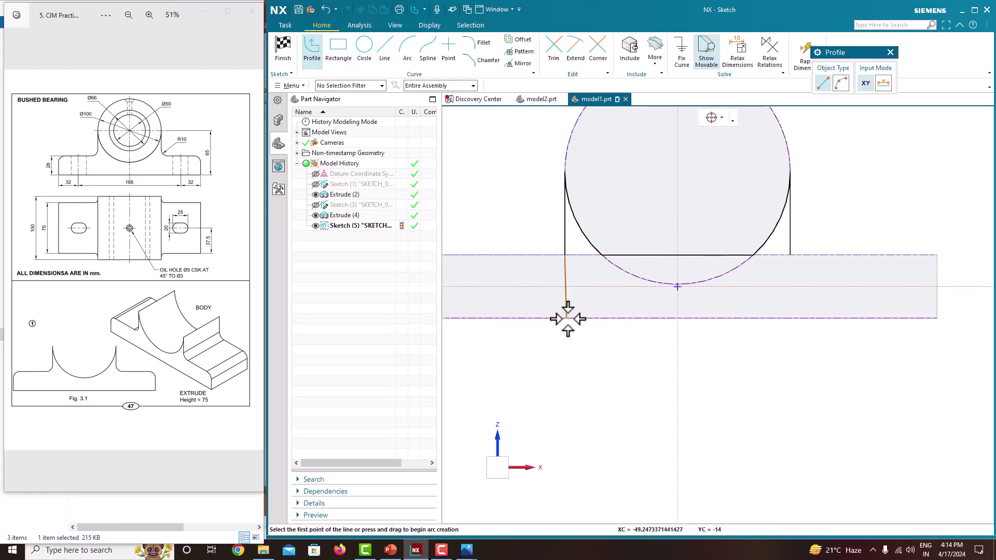
{"action": "left_click", "coordinate": [568, 319]}
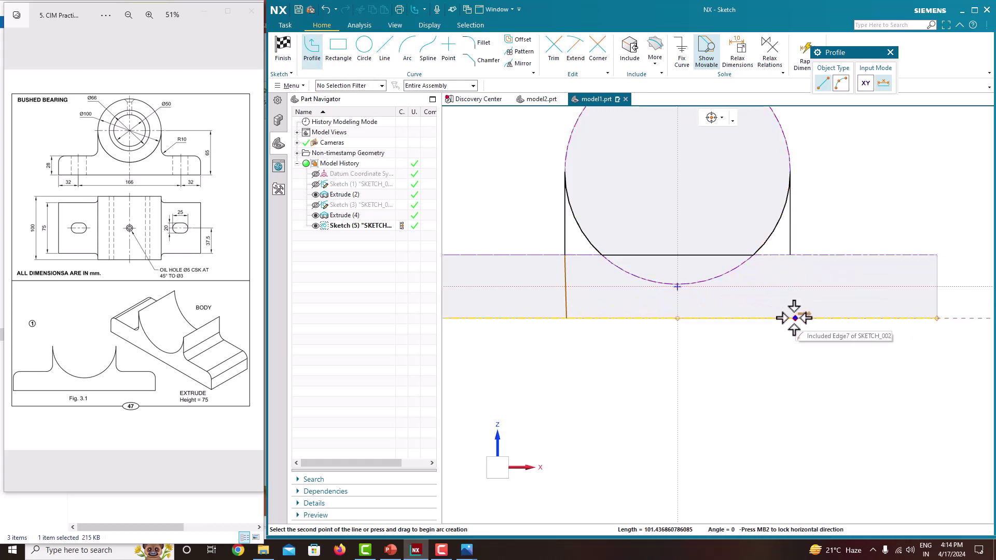
{"action": "middle_click", "coordinate": [796, 263]}
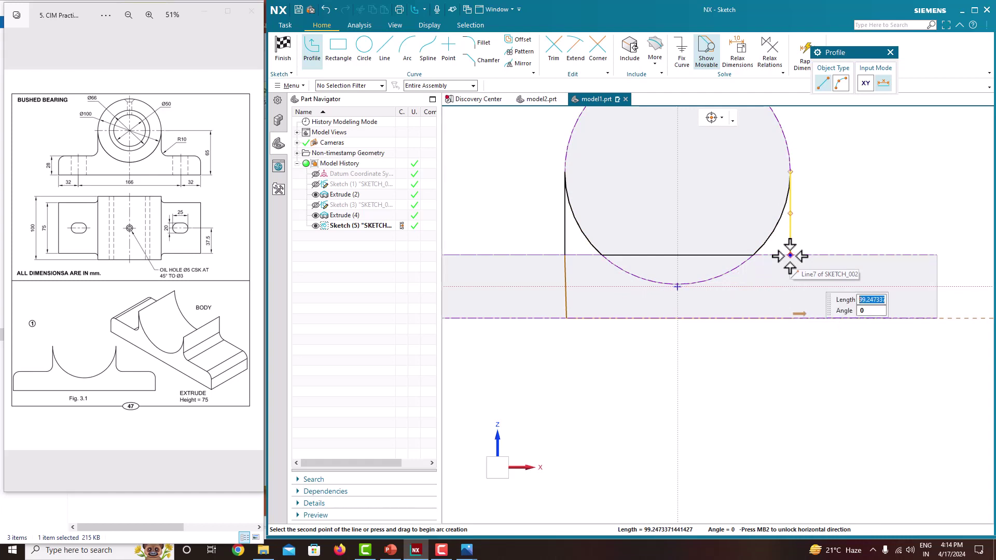
{"action": "left_click", "coordinate": [790, 255]}
{"action": "left_click", "coordinate": [790, 317]}
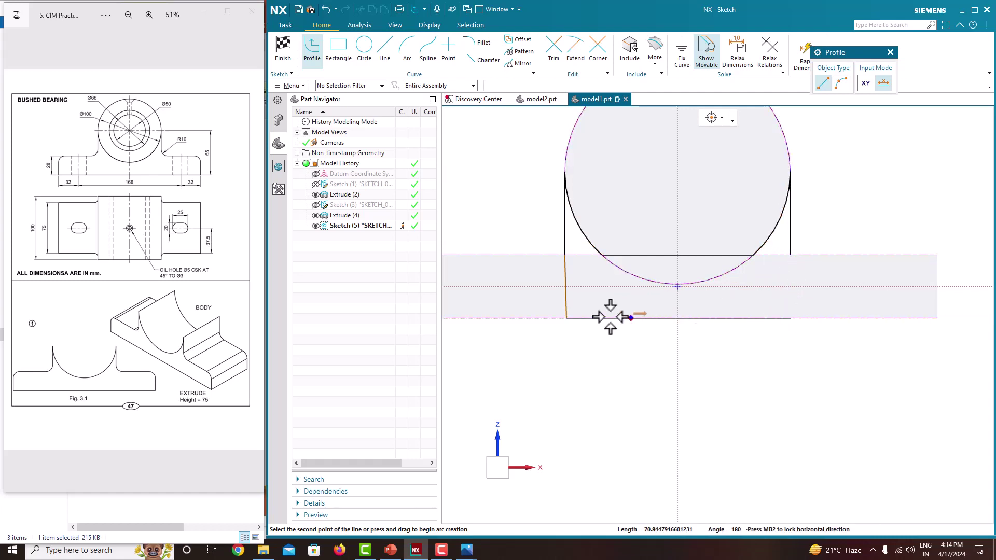
{"action": "left_click", "coordinate": [566, 317]}
{"action": "key", "text": "Escape"}
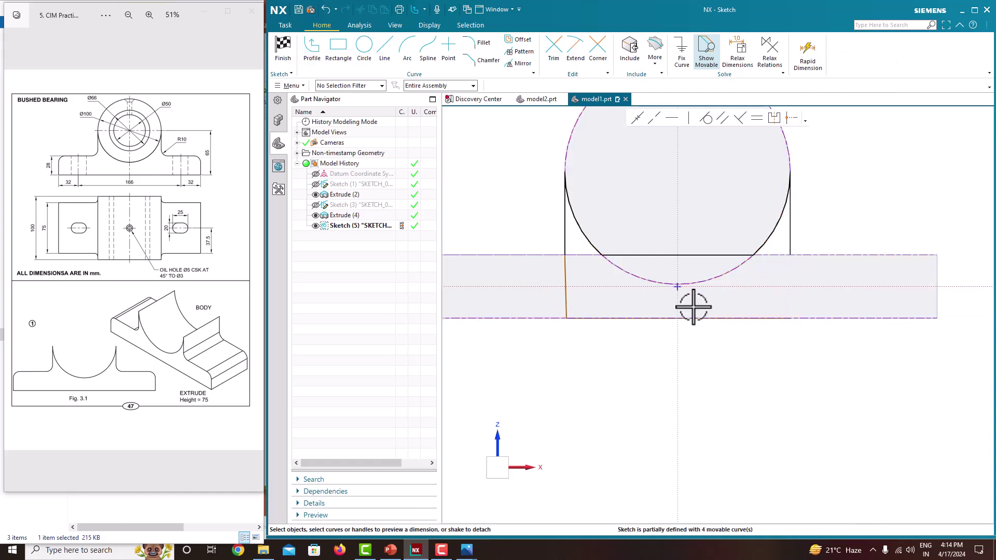
Close the profile with a line from the right side line's lower end down to the bottom line's right end
{"action": "left_click", "coordinate": [312, 50]}
{"action": "left_click", "coordinate": [789, 256]}
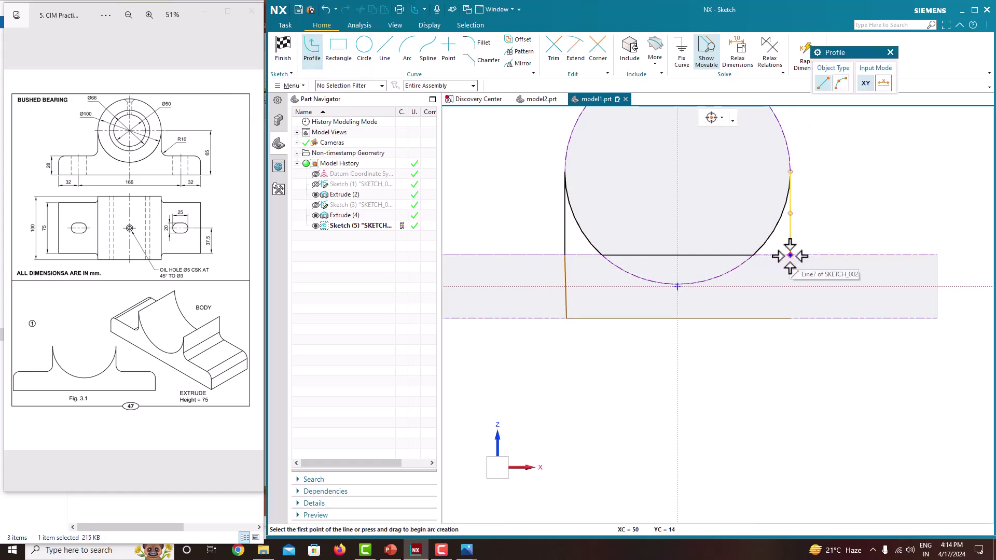
{"action": "left_click", "coordinate": [790, 318]}
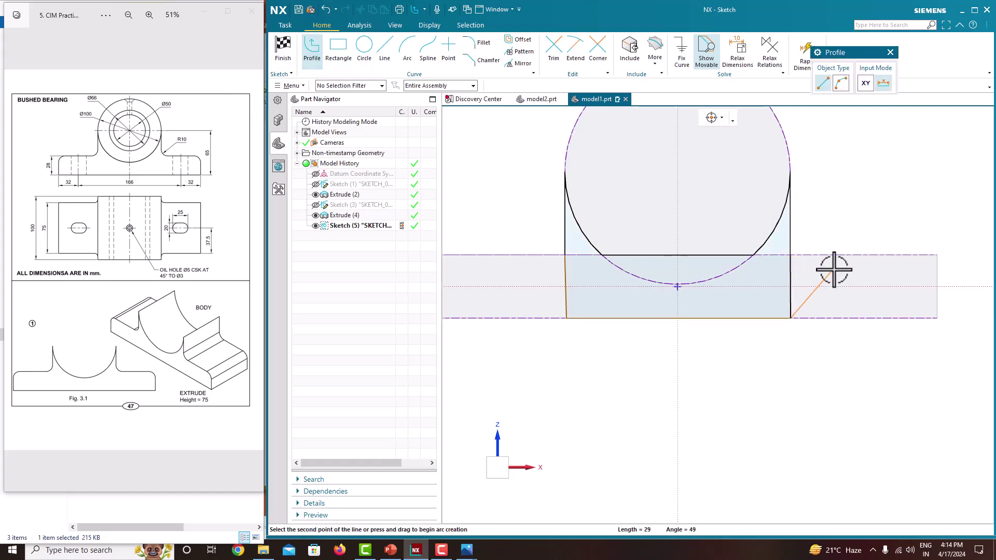
{"action": "key", "text": "Escape"}
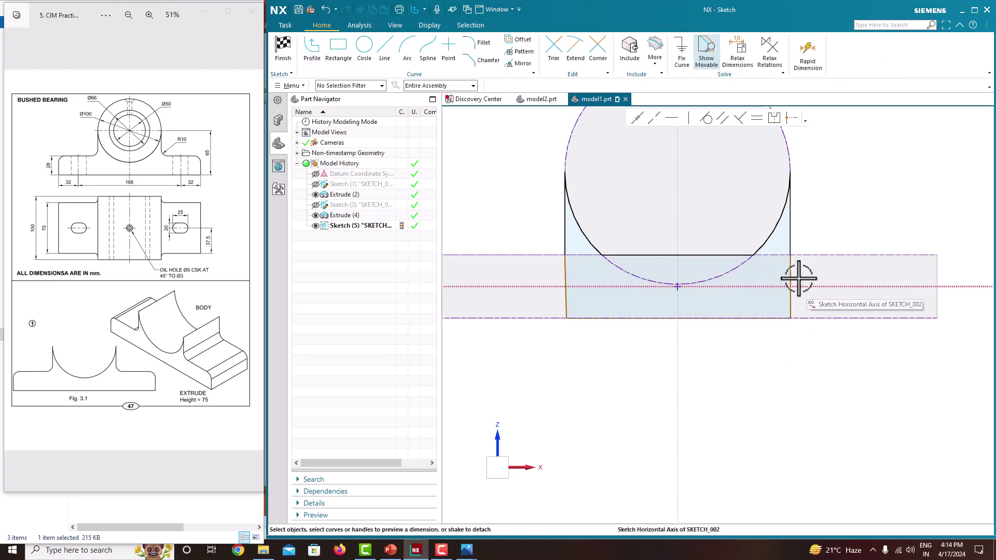
Inspect the closed profile's side lines and corners from several angles and in the sketch-aligned view
{"action": "scroll", "coordinate": [792, 282], "scroll_direction": "up", "scroll_amount": 2}
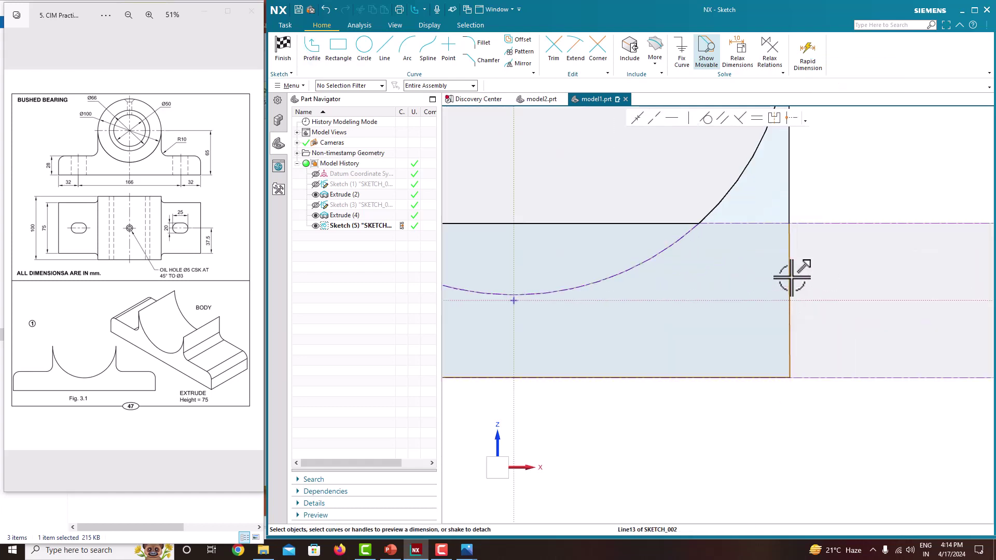
{"action": "scroll", "coordinate": [792, 281], "scroll_direction": "down", "scroll_amount": 4}
{"action": "mouse_move", "coordinate": [792, 280]}
{"action": "middle_mouse_down"}
{"action": "mouse_move", "coordinate": [772, 289]}
{"action": "mouse_move", "coordinate": [795, 291]}
{"action": "mouse_move", "coordinate": [778, 289]}
{"action": "middle_mouse_up"}
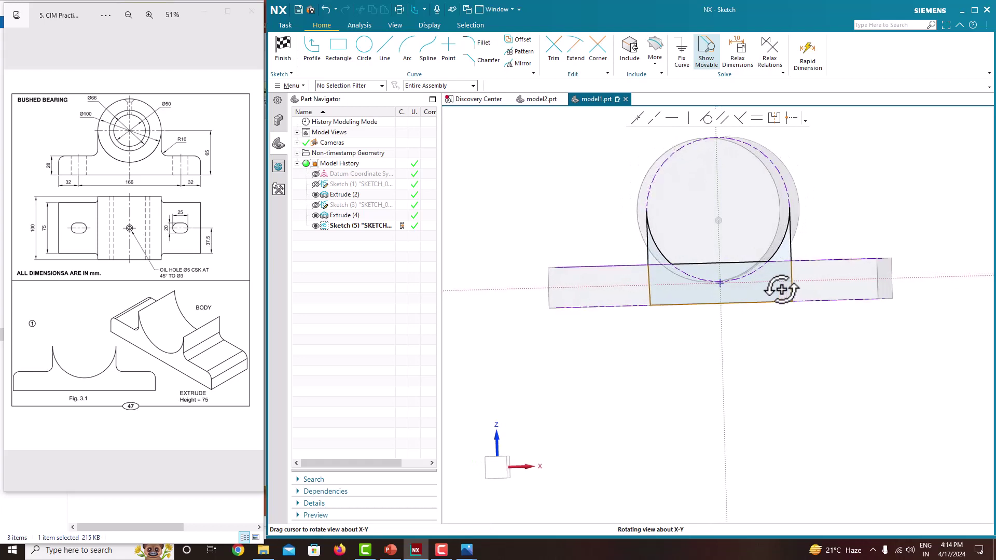
{"action": "mouse_move", "coordinate": [638, 283]}
{"action": "middle_mouse_down"}
{"action": "mouse_move", "coordinate": [660, 249]}
{"action": "mouse_move", "coordinate": [690, 249]}
{"action": "middle_mouse_up"}
{"action": "scroll", "coordinate": [661, 249], "scroll_direction": "down", "scroll_amount": 3}
{"action": "scroll", "coordinate": [660, 267], "scroll_direction": "up", "scroll_amount": 2}
{"action": "right_click", "coordinate": [800, 181]}
{"action": "left_click", "coordinate": [825, 189]}
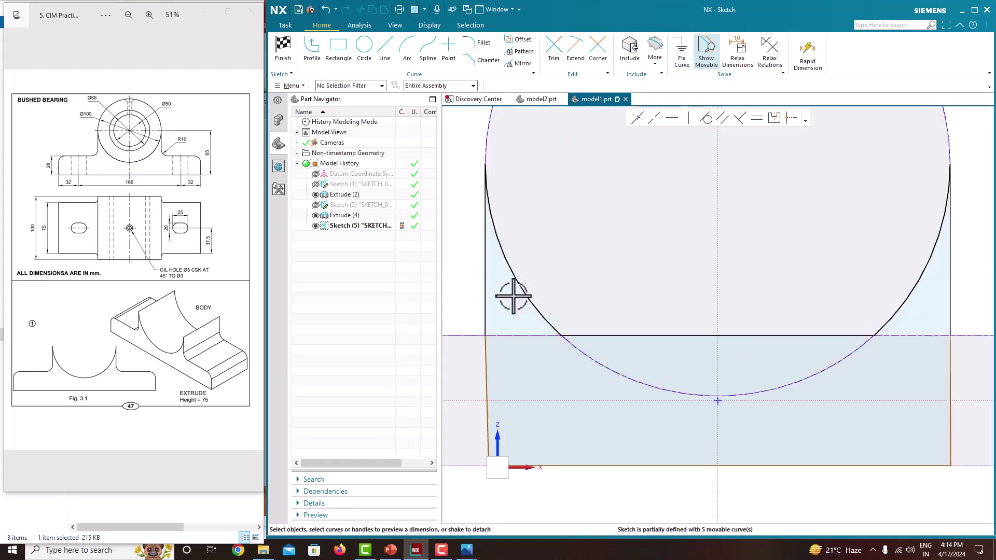
{"action": "left_click", "coordinate": [483, 270]}
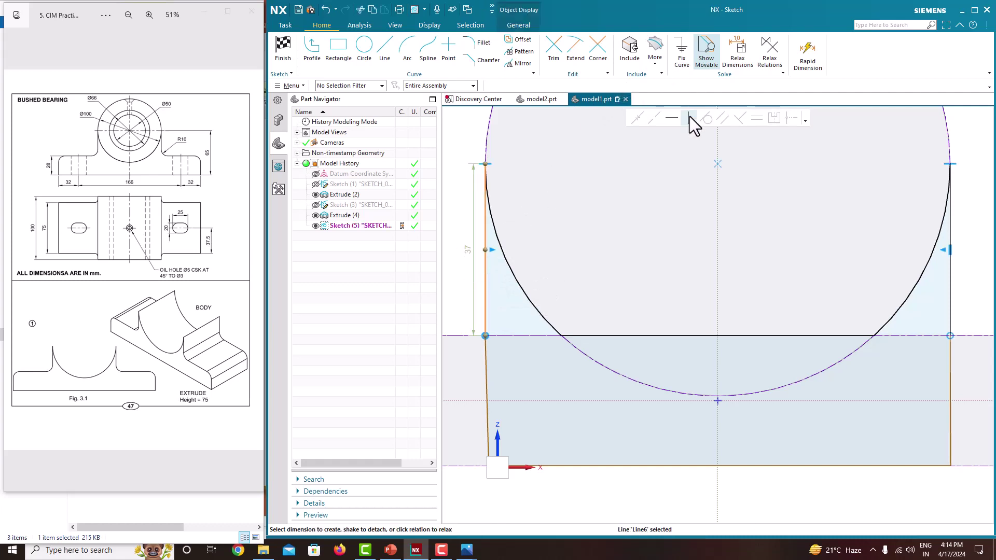
{"action": "key", "text": "Escape"}
{"action": "scroll", "coordinate": [645, 233], "scroll_direction": "down", "scroll_amount": 2}
{"action": "scroll", "coordinate": [729, 267], "scroll_direction": "up", "scroll_amount": 5}
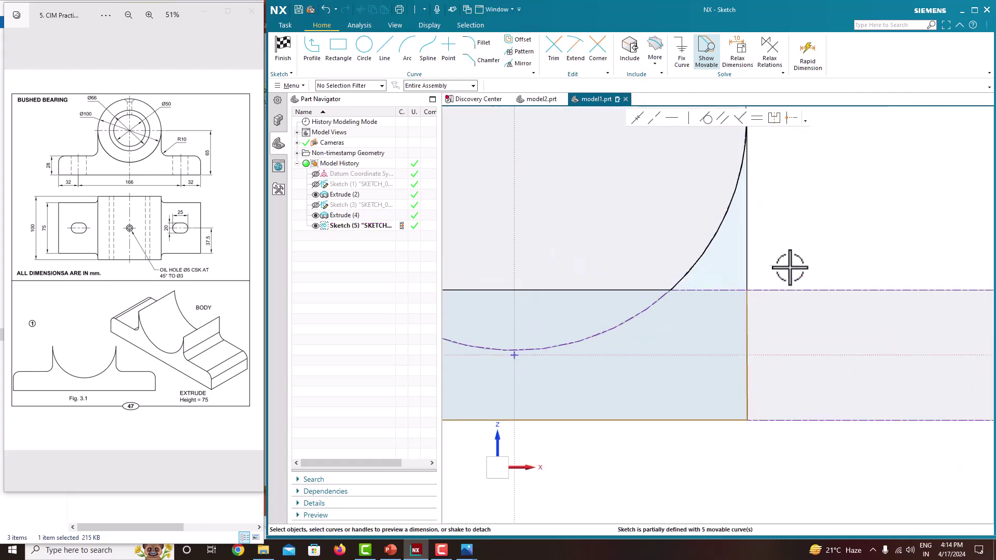
{"action": "left_click", "coordinate": [745, 244]}
{"action": "left_click", "coordinate": [697, 160]}
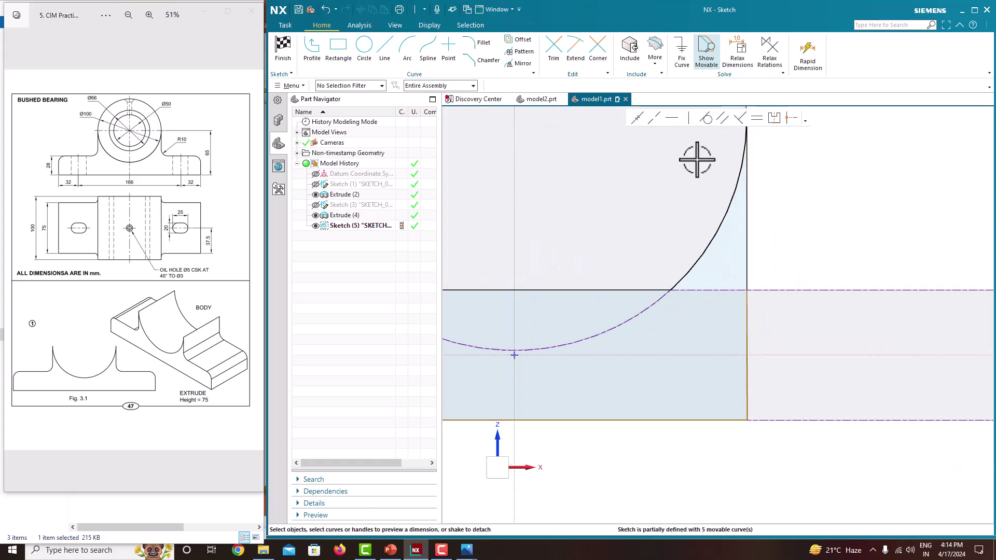
{"action": "scroll", "coordinate": [778, 271], "scroll_direction": "down", "scroll_amount": 3}
{"action": "scroll", "coordinate": [716, 296], "scroll_direction": "up", "scroll_amount": 2}
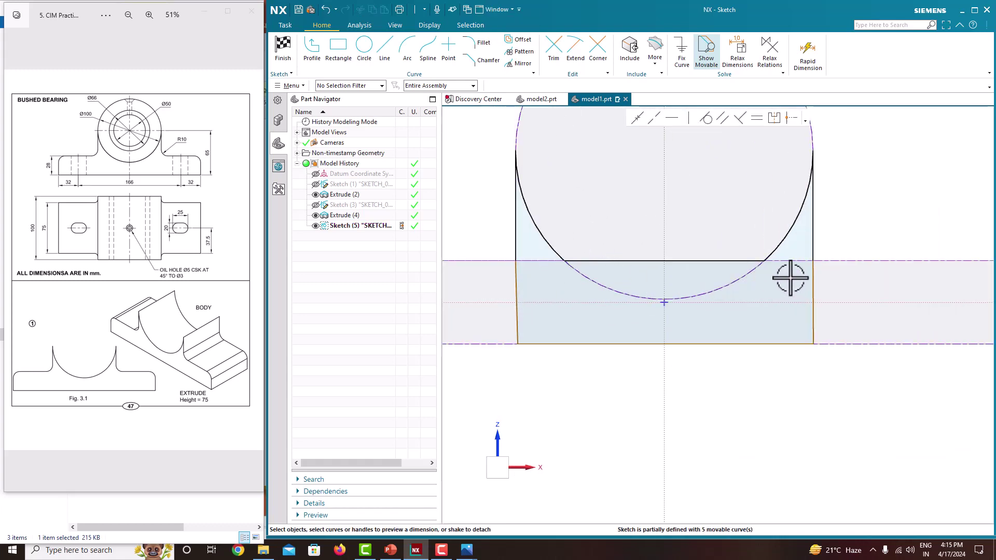
Finish the sketch and extrude the profile by a symmetric width of 75 mm, united with the body
{"action": "right_click", "coordinate": [859, 185]}
{"action": "left_click", "coordinate": [870, 193]}
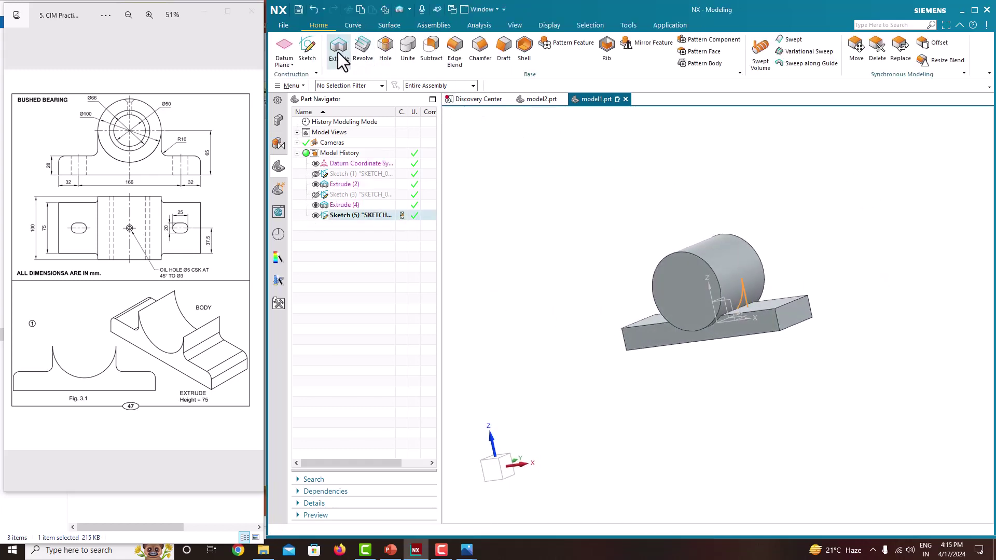
{"action": "left_click", "coordinate": [339, 52]}
{"action": "middle_click_drag", "start_coordinate": [685, 250], "coordinate": [745, 251]}
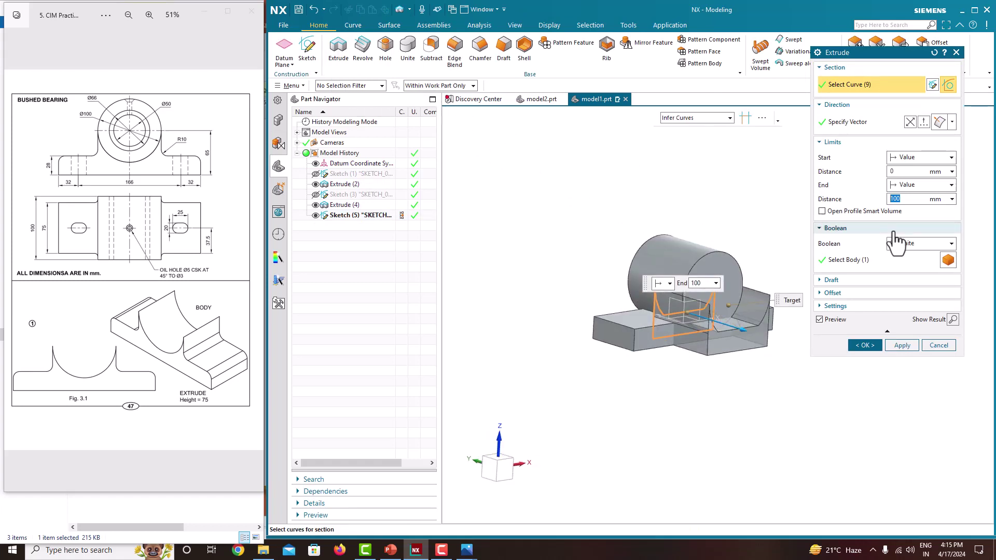
{"action": "left_click", "coordinate": [921, 185]}
{"action": "left_click", "coordinate": [916, 211]}
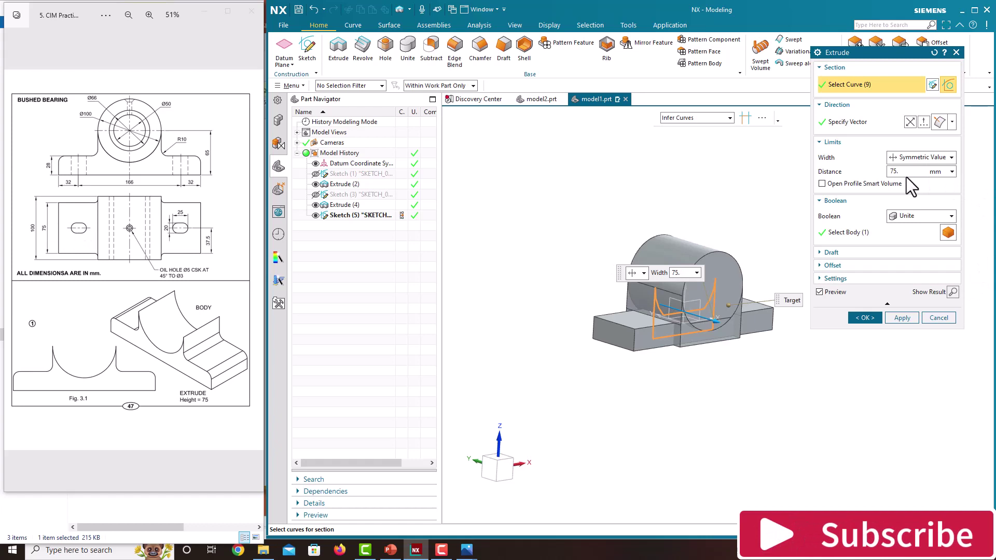
{"action": "key", "text": "Return"}
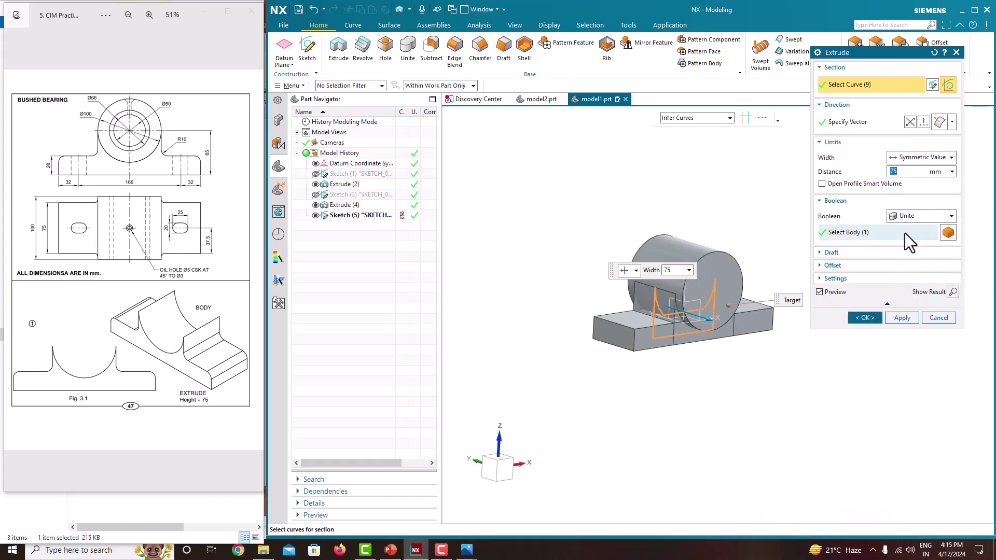
{"action": "left_click", "coordinate": [868, 319]}
Hide the sketch used for the connecting extrusion
{"action": "scroll", "coordinate": [756, 311], "scroll_direction": "down", "scroll_amount": 3}
{"action": "middle_click_drag", "start_coordinate": [756, 311], "coordinate": [677, 306]}
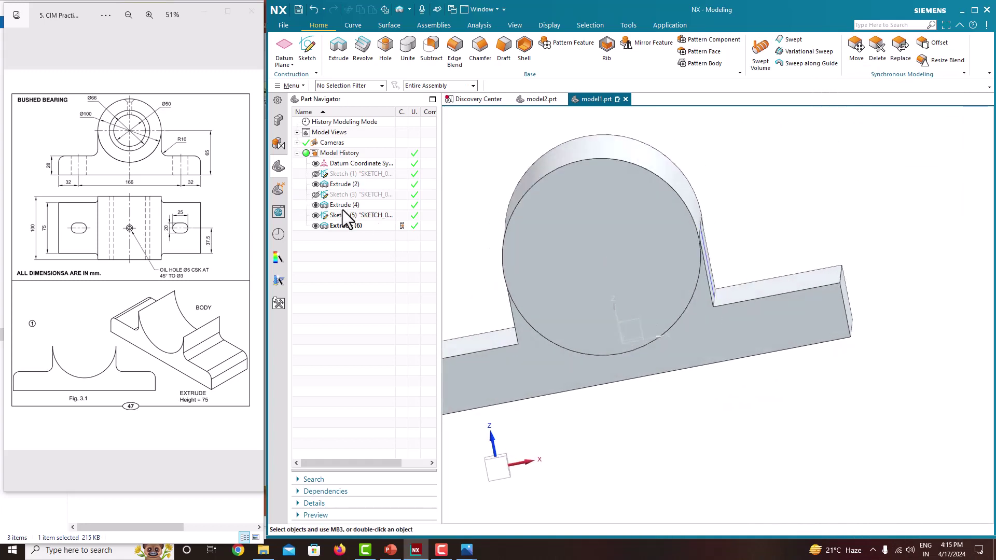
{"action": "left_click", "coordinate": [315, 215]}
{"action": "mouse_move", "coordinate": [783, 251]}
{"action": "middle_mouse_down"}
{"action": "mouse_move", "coordinate": [786, 265]}
{"action": "mouse_move", "coordinate": [768, 270]}
{"action": "middle_mouse_up"}
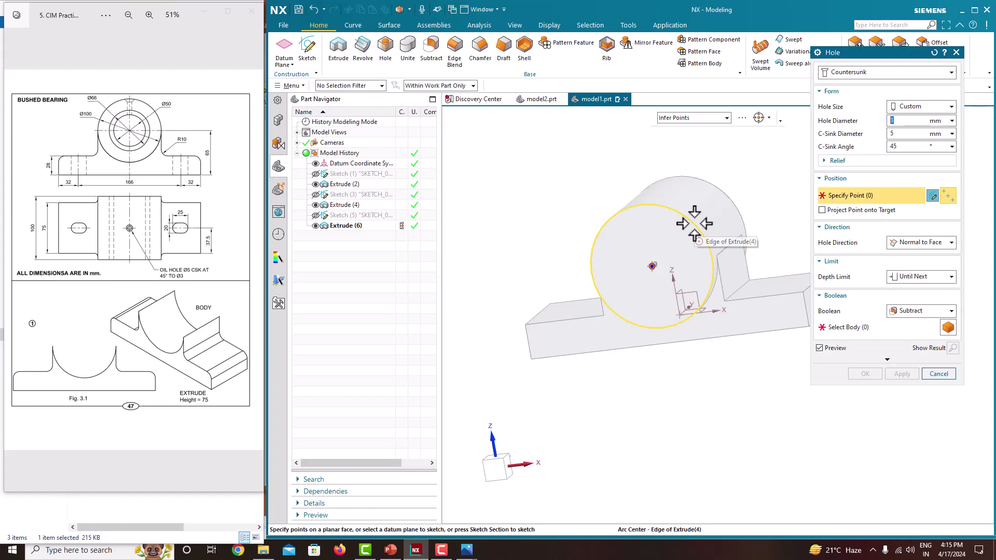
Cut a simple 66 mm diameter hole centred on the cylinder's front circular edge, subtracted with the Until Next depth limit
{"action": "left_click", "coordinate": [694, 223]}
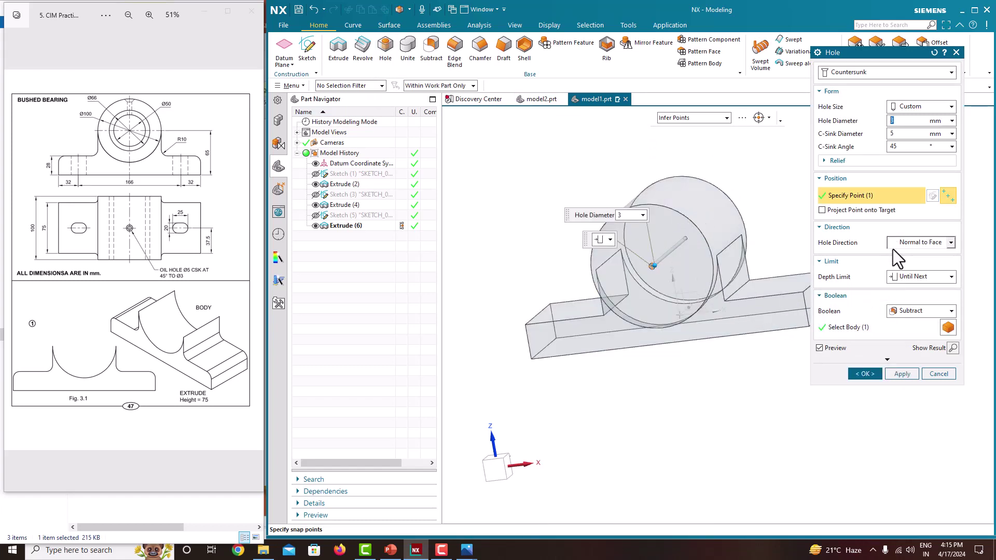
{"action": "left_click", "coordinate": [871, 71]}
{"action": "left_click", "coordinate": [861, 85]}
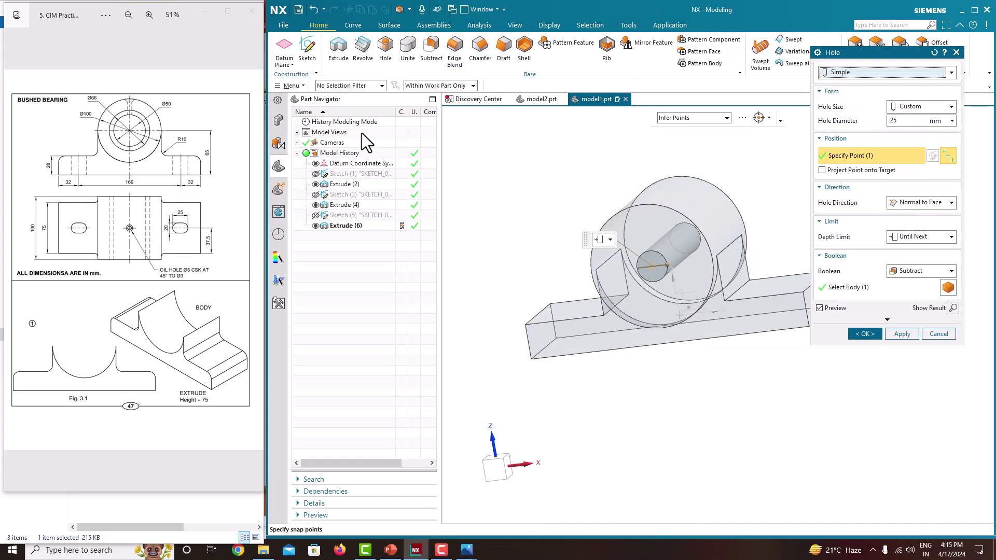
{"action": "scroll", "coordinate": [136, 141], "scroll_direction": "up", "scroll_amount": 2, "text": "ctrl"}
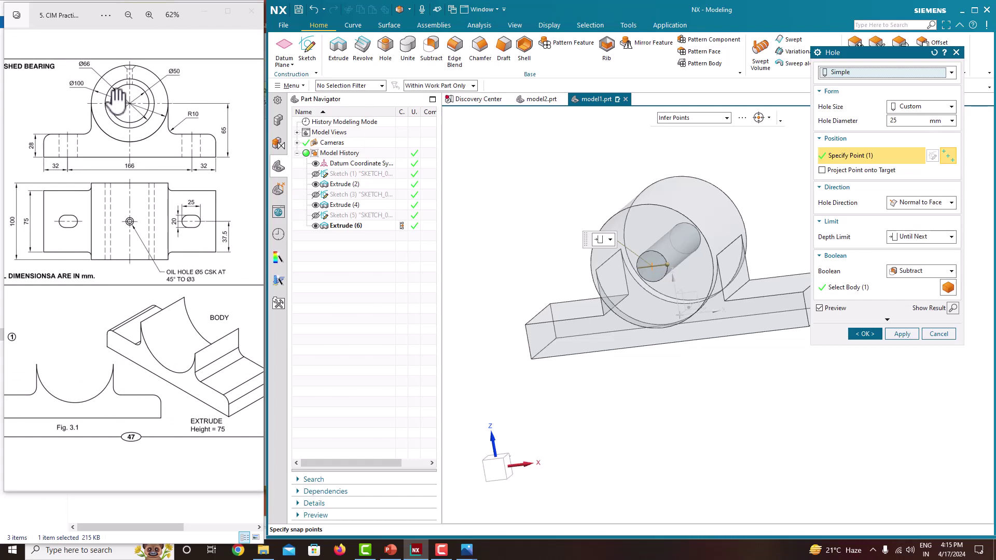
{"action": "double_click", "coordinate": [922, 121]}
{"action": "type", "text": "66"}
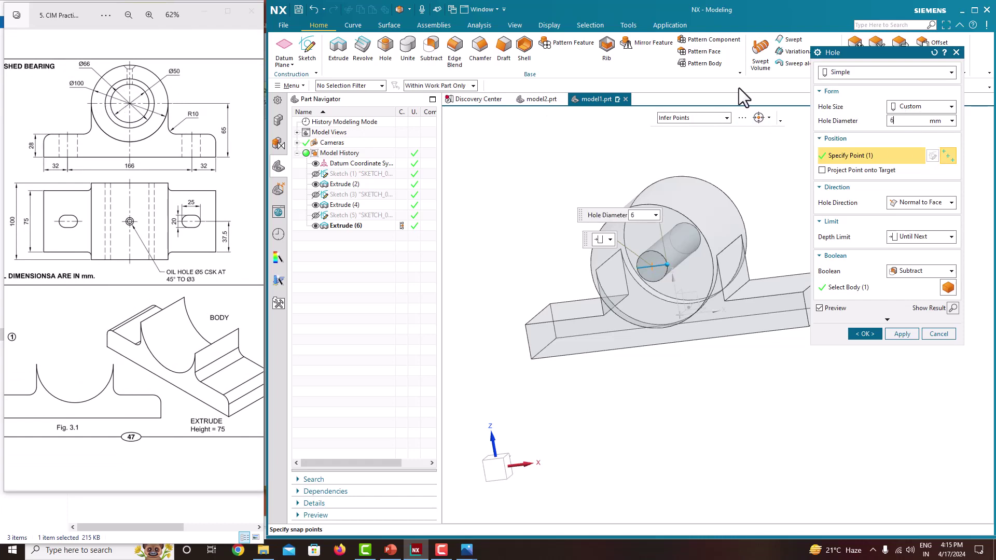
{"action": "key", "text": "Return"}
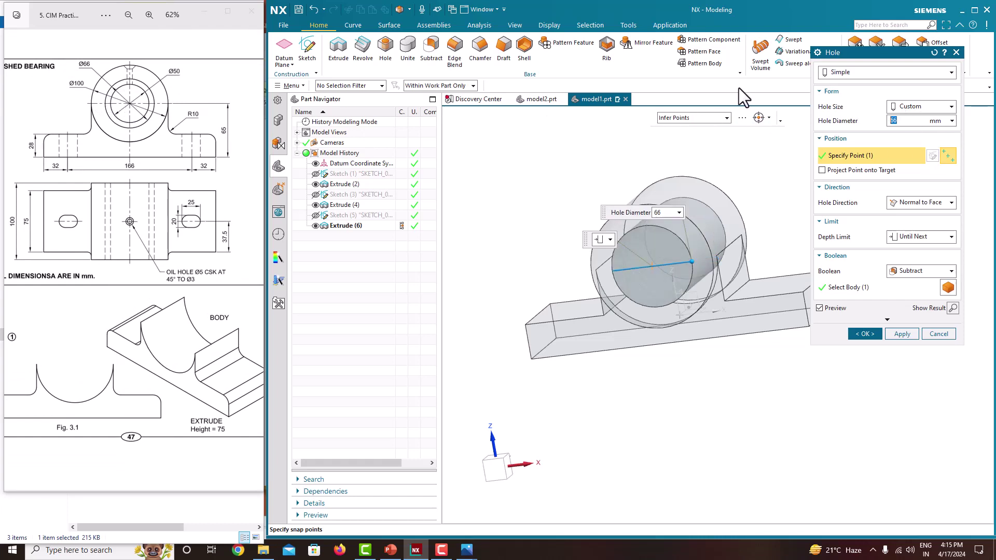
{"action": "left_click", "coordinate": [918, 237]}
{"action": "left_click", "coordinate": [919, 267]}
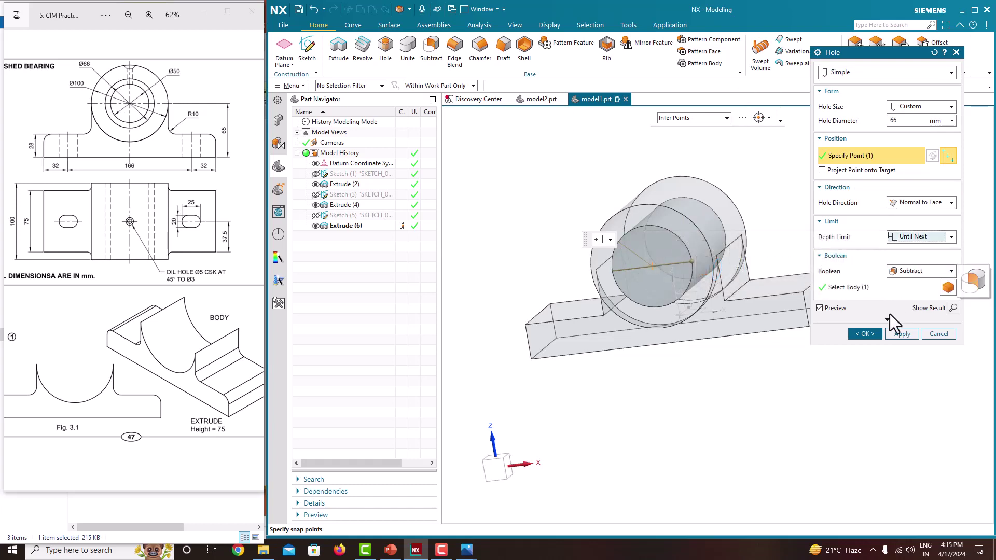
{"action": "left_click", "coordinate": [865, 334]}
{"action": "middle_click_drag", "start_coordinate": [830, 275], "coordinate": [807, 241]}
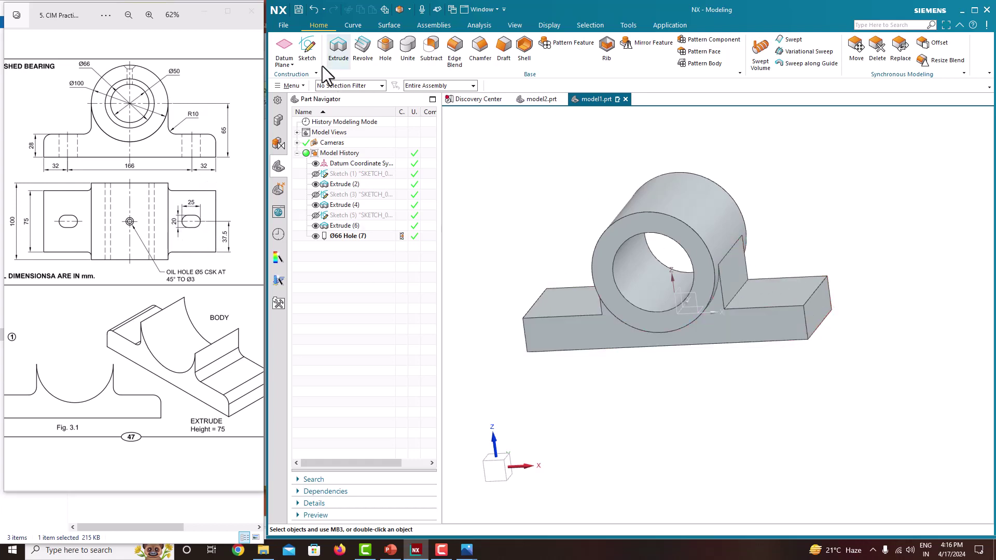
Create a sketch on the top face of the base's right-hand flange
{"action": "left_click", "coordinate": [307, 52]}
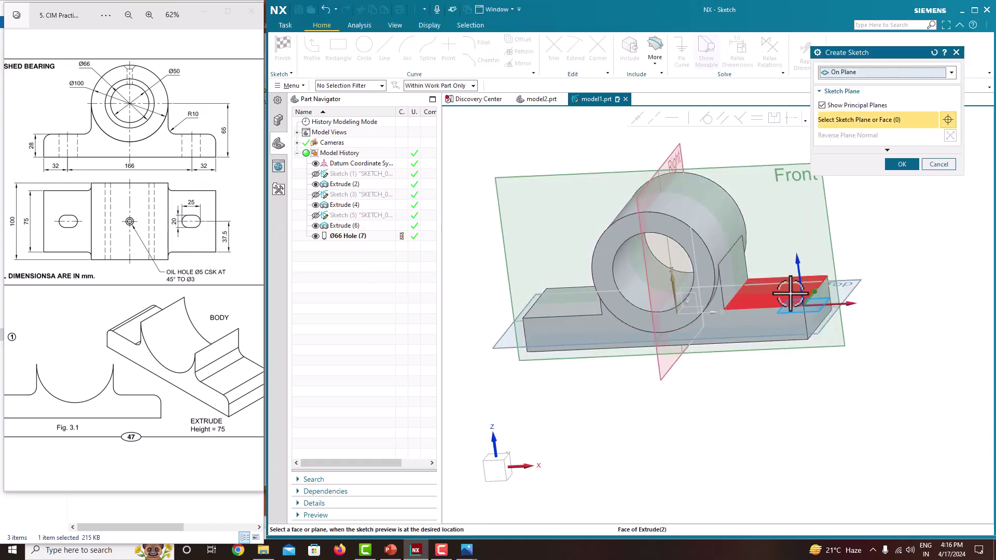
{"action": "left_click", "coordinate": [792, 284]}
{"action": "middle_click_drag", "start_coordinate": [792, 284], "coordinate": [895, 233]}
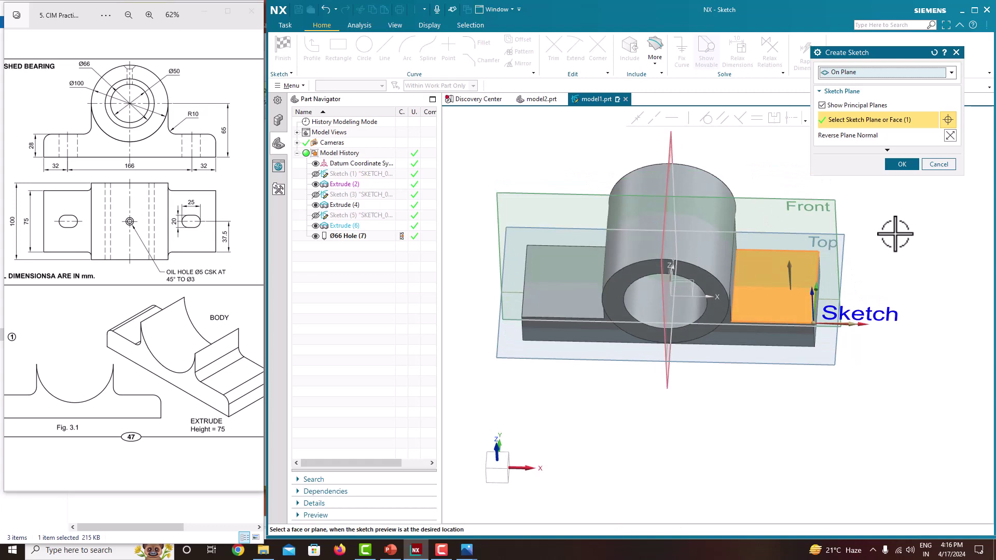
{"action": "left_click", "coordinate": [902, 164]}
{"action": "scroll", "coordinate": [756, 267], "scroll_direction": "up", "scroll_amount": 5}
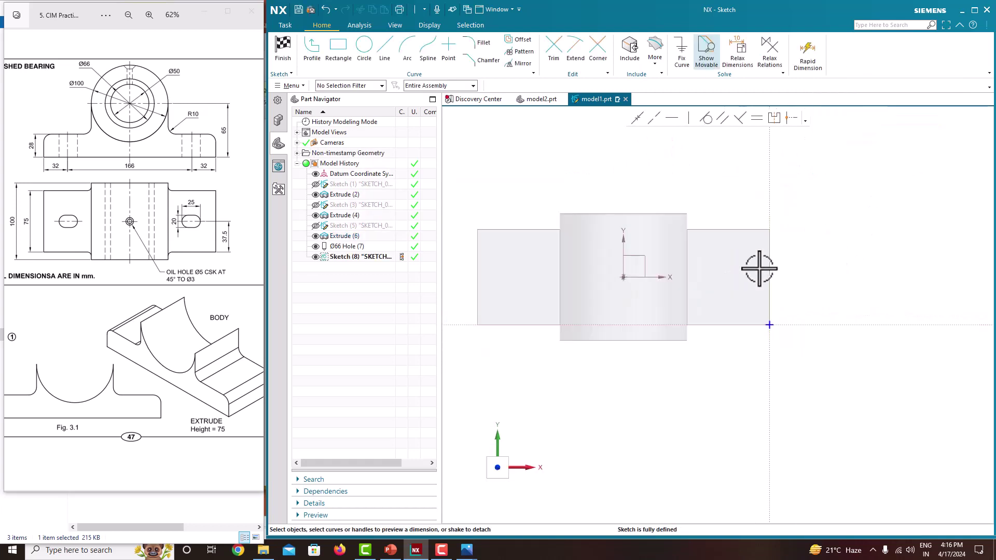
{"action": "scroll", "coordinate": [683, 271], "scroll_direction": "down", "scroll_amount": 3}
{"action": "scroll", "coordinate": [667, 279], "scroll_direction": "up", "scroll_amount": 2}
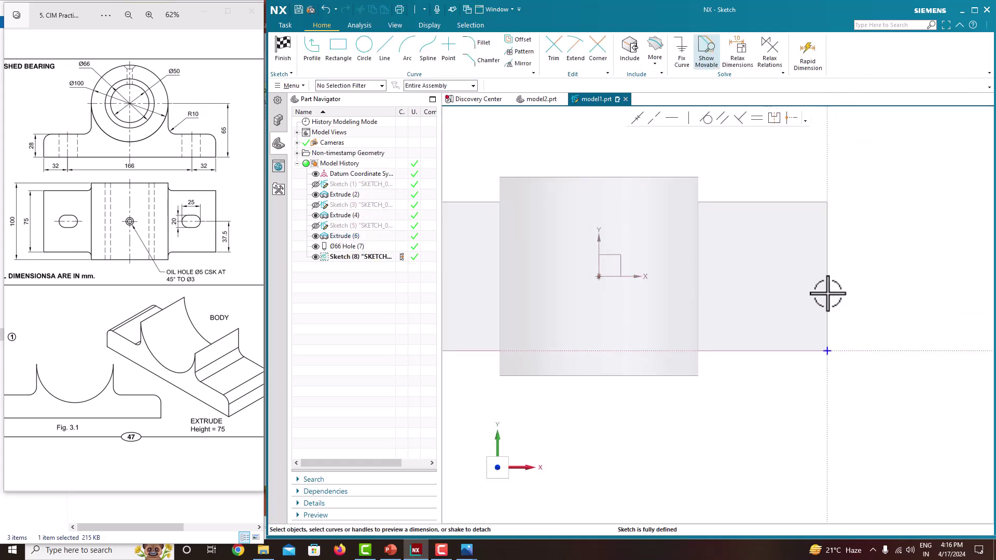
Draw a horizontal line from the midpoint of the base's left end edge past its right end and set its length to 250 mm
{"action": "left_click", "coordinate": [385, 52]}
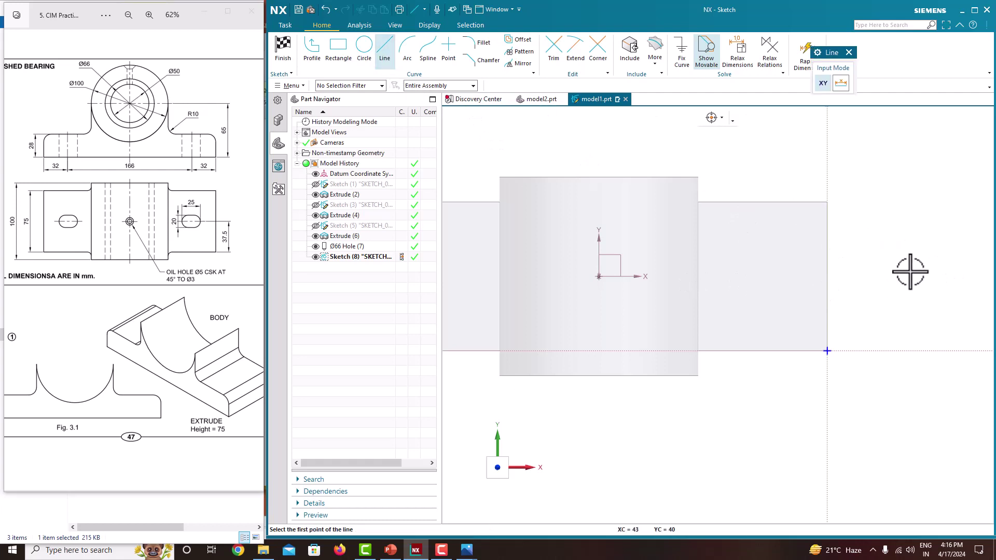
{"action": "left_click", "coordinate": [446, 83]}
{"action": "left_click", "coordinate": [436, 96]}
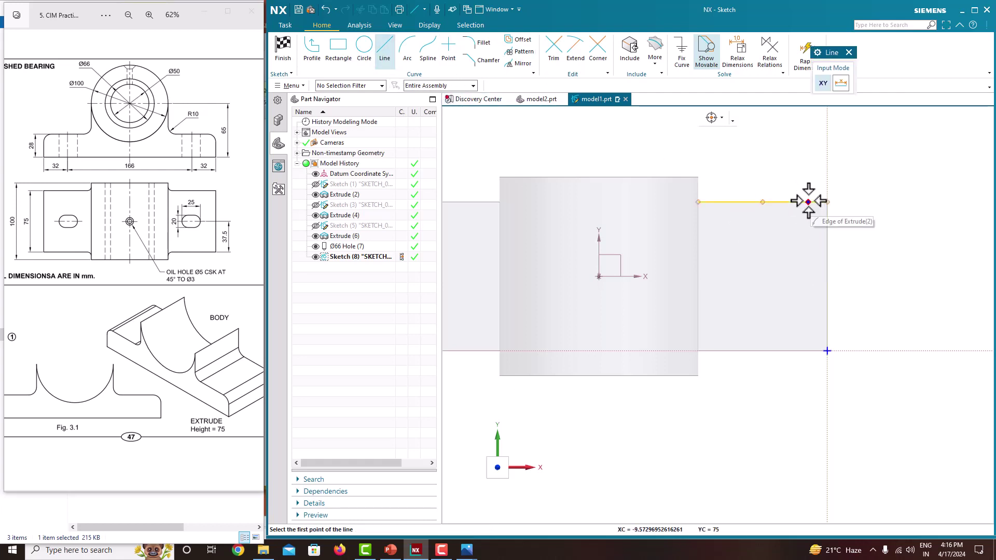
{"action": "scroll", "coordinate": [827, 259], "scroll_direction": "down", "scroll_amount": 2}
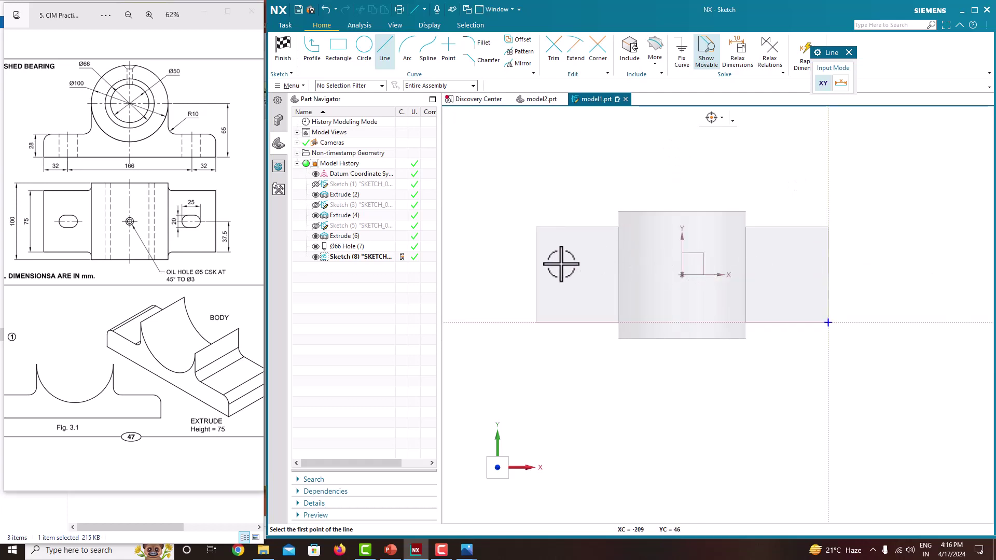
{"action": "left_click", "coordinate": [536, 274]}
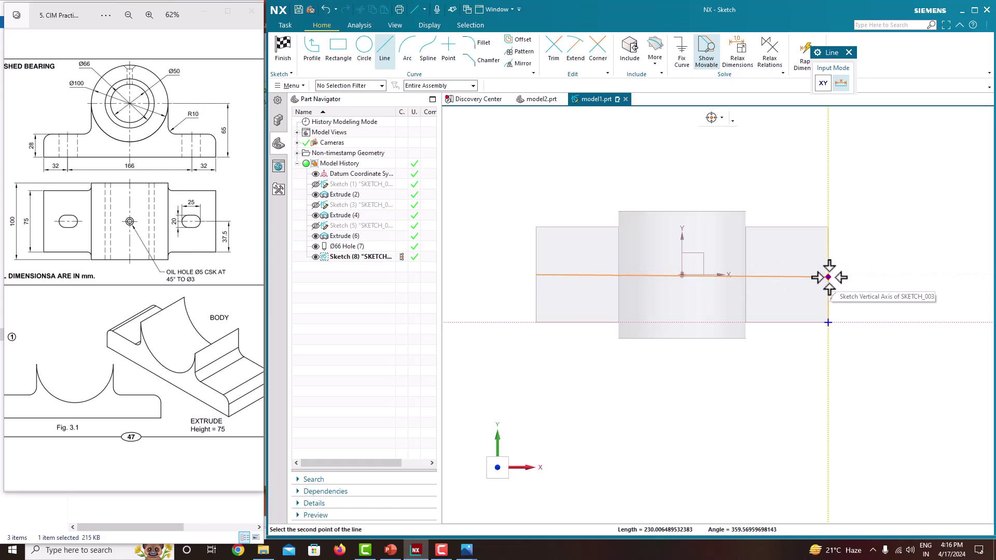
{"action": "left_click", "coordinate": [852, 274]}
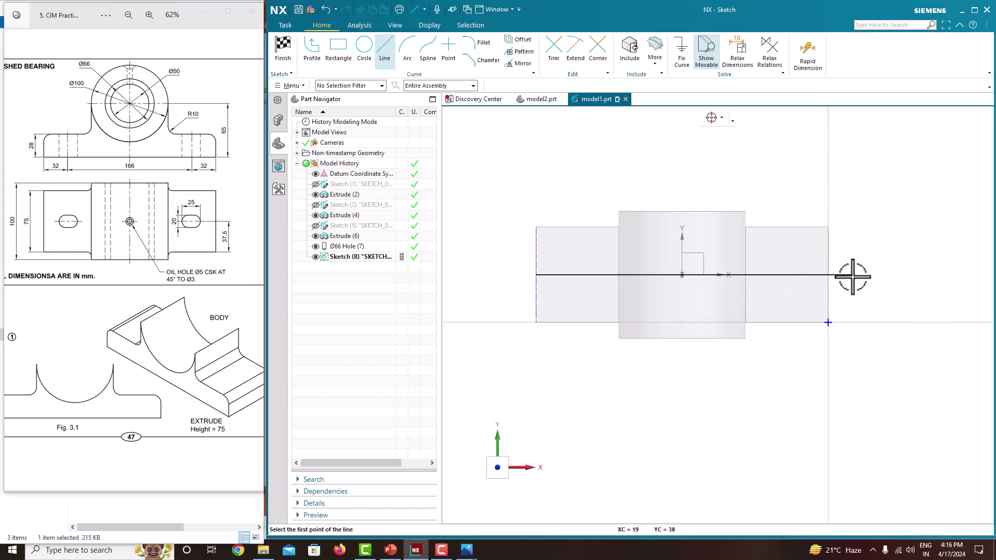
{"action": "key", "text": "Escape"}
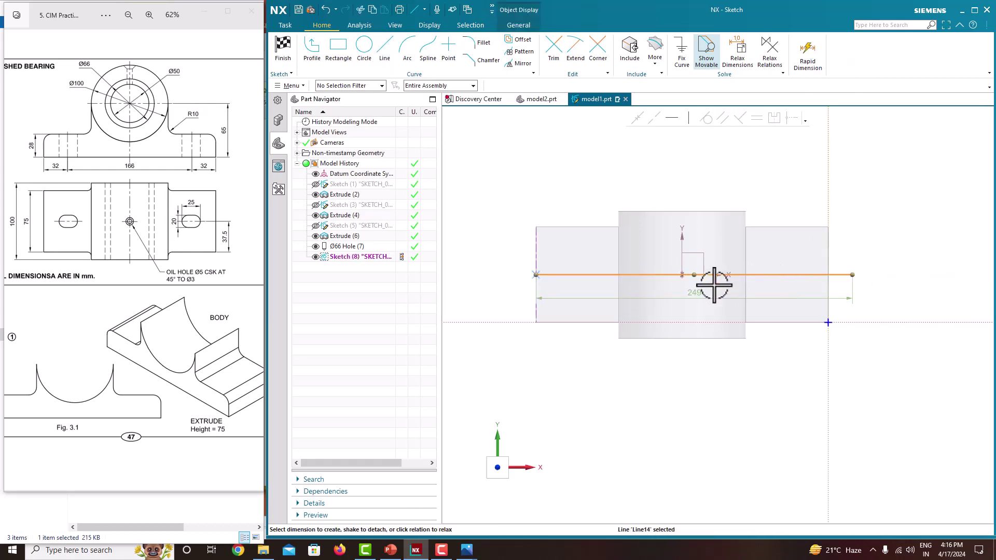
{"action": "double_click", "coordinate": [699, 292]}
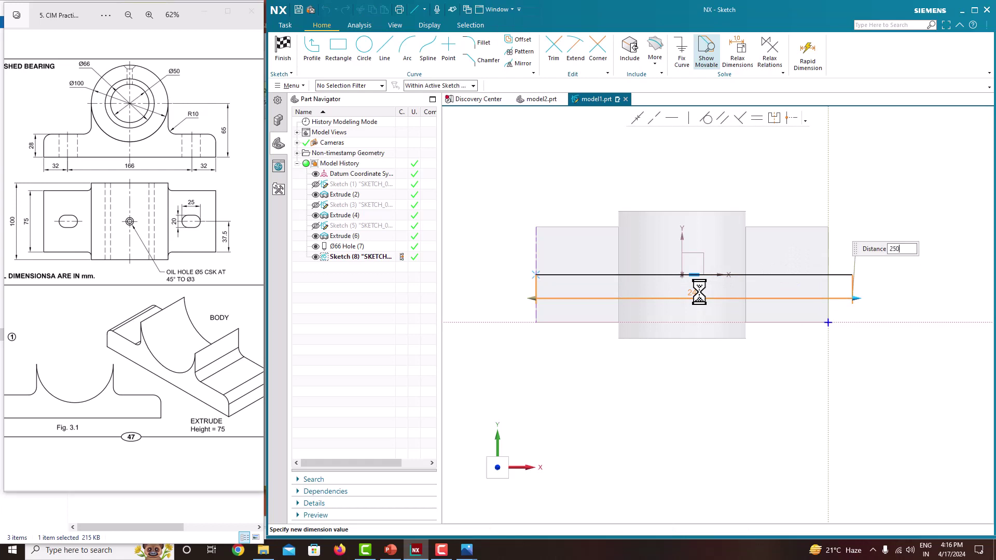
{"action": "key", "text": "Return"}
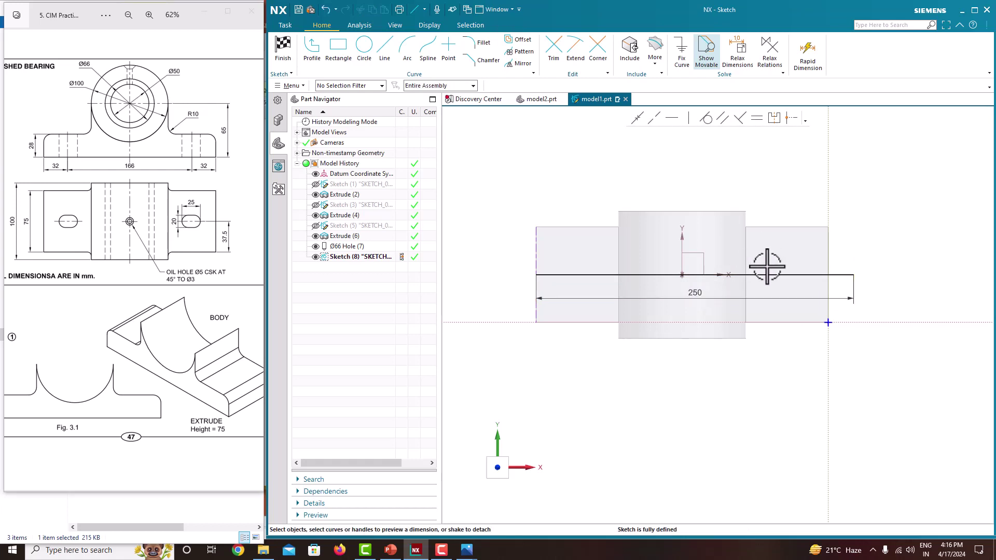
Convert the 250 mm horizontal centre line to a reference line
{"action": "left_click", "coordinate": [771, 274]}
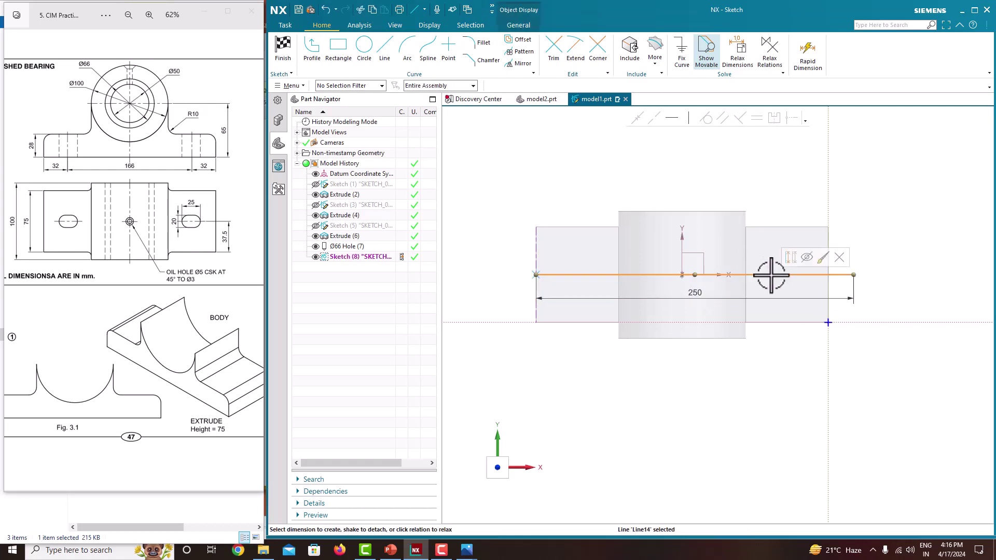
{"action": "left_click", "coordinate": [791, 258]}
{"action": "scroll", "coordinate": [731, 245], "scroll_direction": "up", "scroll_amount": 3}
{"action": "scroll", "coordinate": [546, 228], "scroll_direction": "down", "scroll_amount": 4}
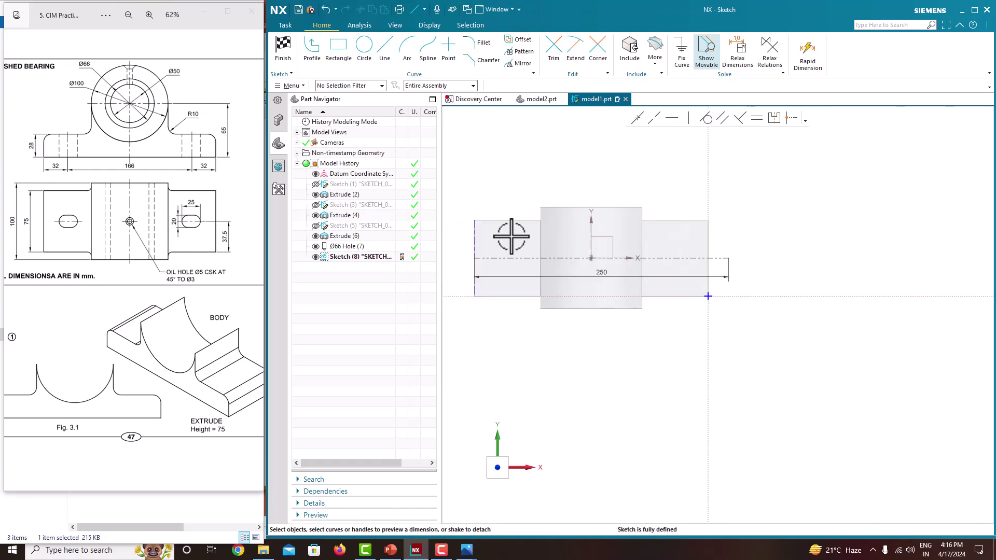
Sketch a rectangle about 30 mm wide and 20 mm high across the centre line on the right-hand flange
{"action": "scroll", "coordinate": [179, 177], "scroll_direction": "up", "scroll_amount": 2, "text": "ctrl"}
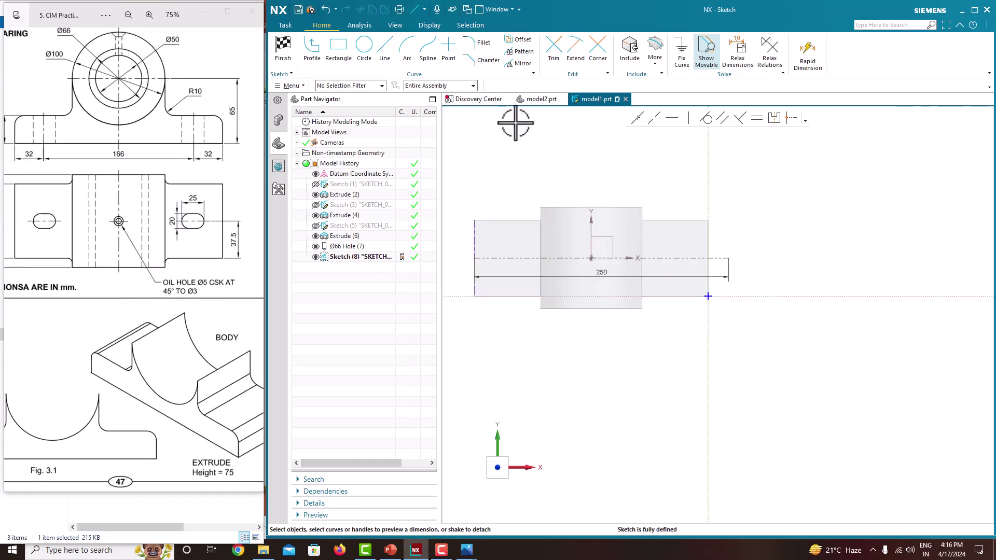
{"action": "left_click", "coordinate": [339, 52]}
{"action": "scroll", "coordinate": [669, 243], "scroll_direction": "up", "scroll_amount": 4}
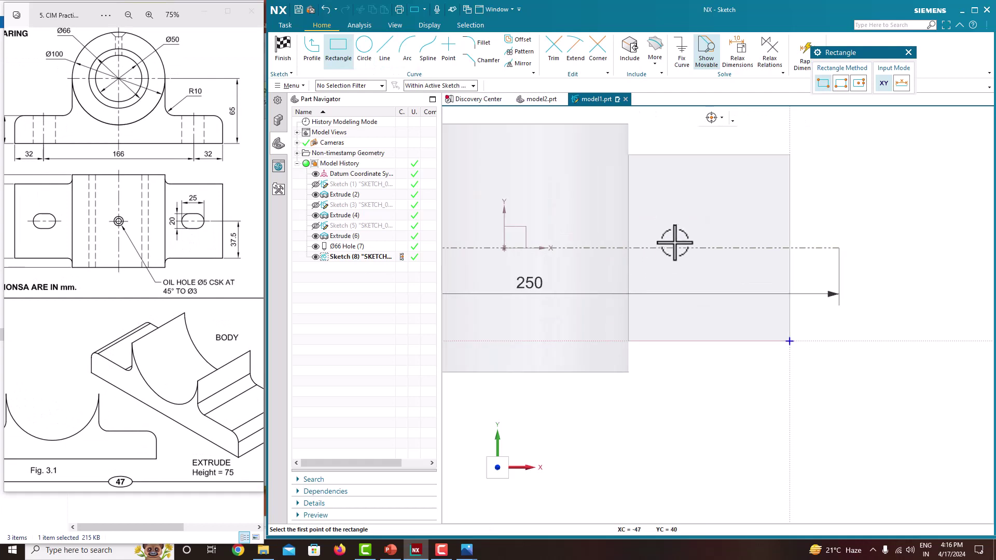
{"action": "left_click", "coordinate": [663, 223]}
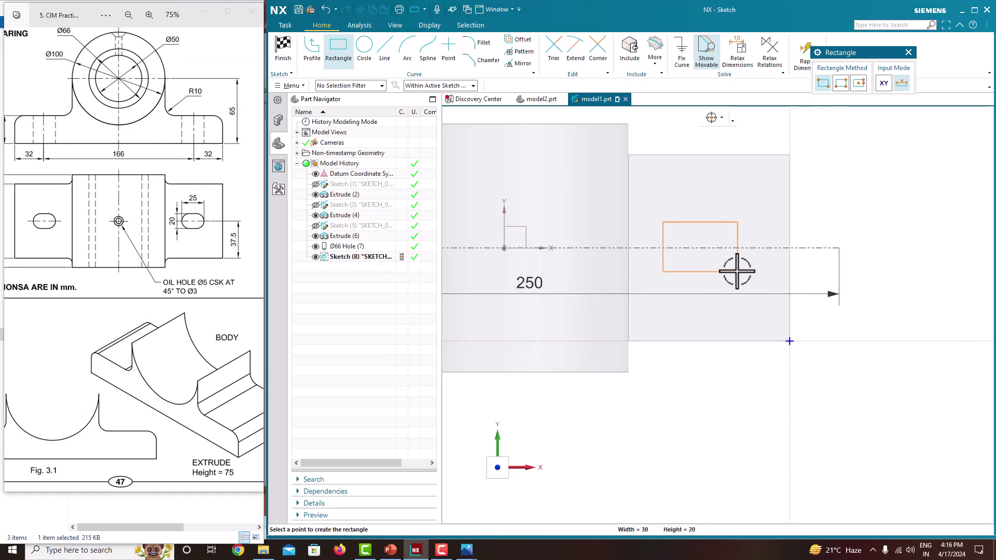
{"action": "left_click", "coordinate": [738, 271]}
{"action": "key", "text": "Escape"}
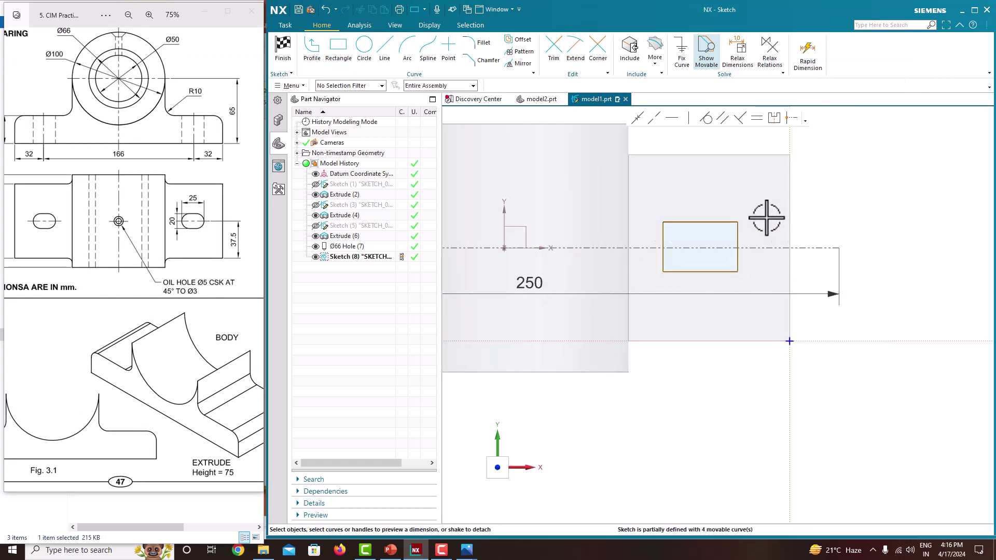
Dimension the rectangle's right side with a height of 20 mm
{"action": "left_click", "coordinate": [738, 232]}
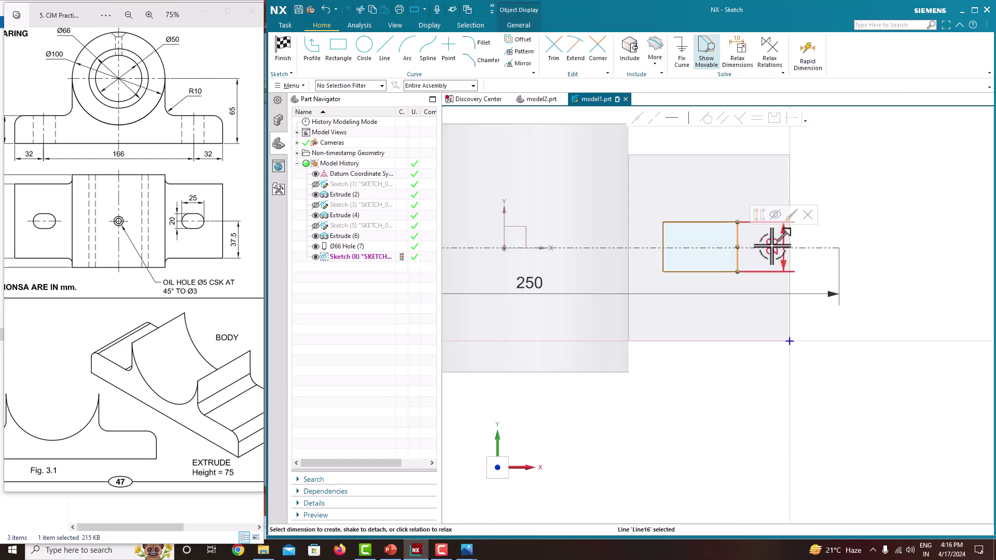
{"action": "key", "text": "ctrl+j"}
{"action": "left_click", "coordinate": [939, 357]}
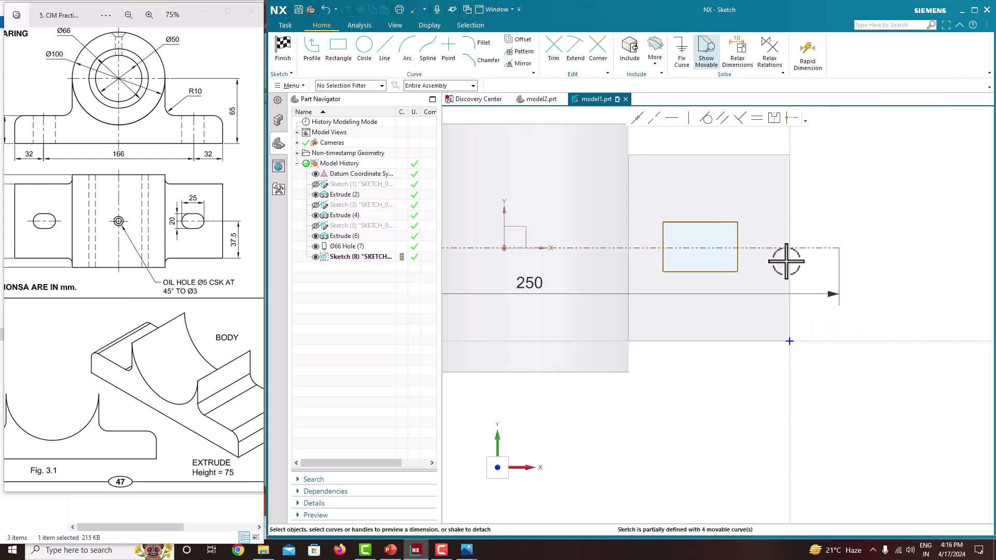
{"action": "left_click_drag", "start_coordinate": [741, 240], "coordinate": [776, 251]}
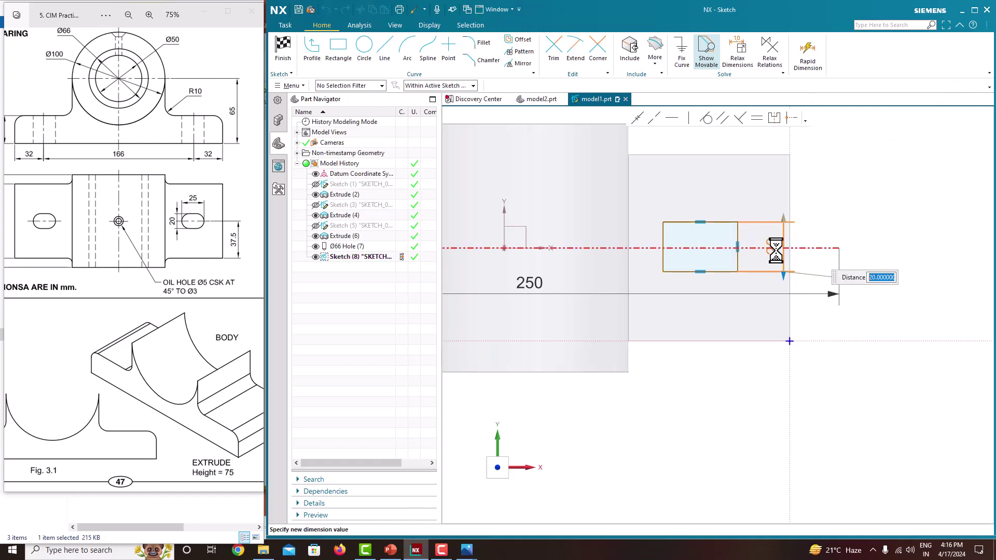
{"action": "key", "text": "Return"}
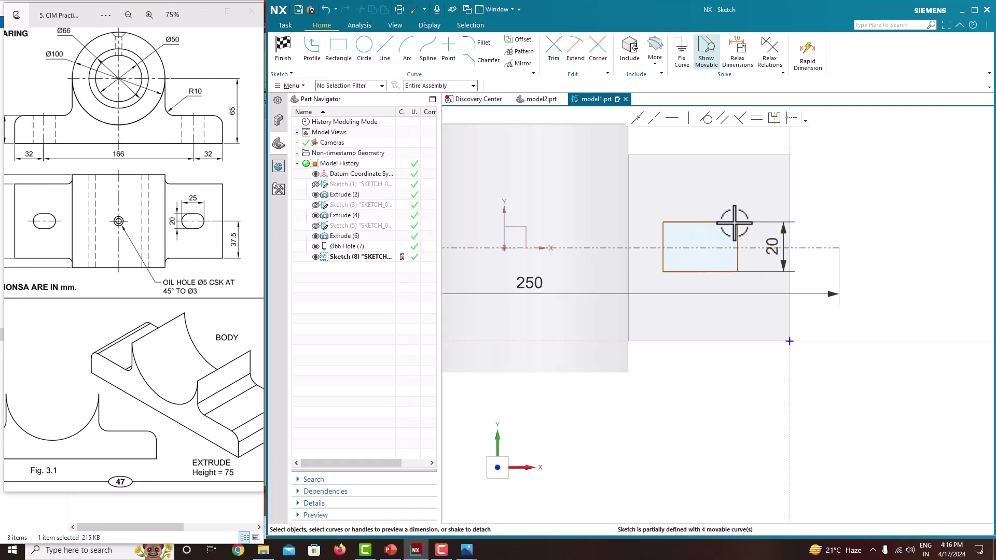
Make the rectangle's upper-right and lower-right corners symmetric about the horizontal reference line
{"action": "left_click", "coordinate": [774, 119]}
{"action": "left_click", "coordinate": [757, 227]}
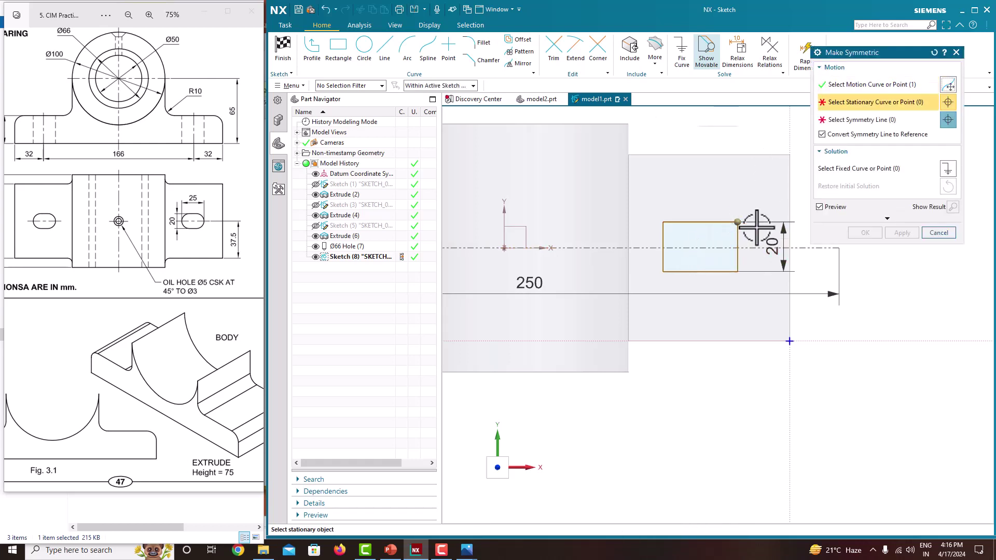
{"action": "left_click", "coordinate": [738, 271]}
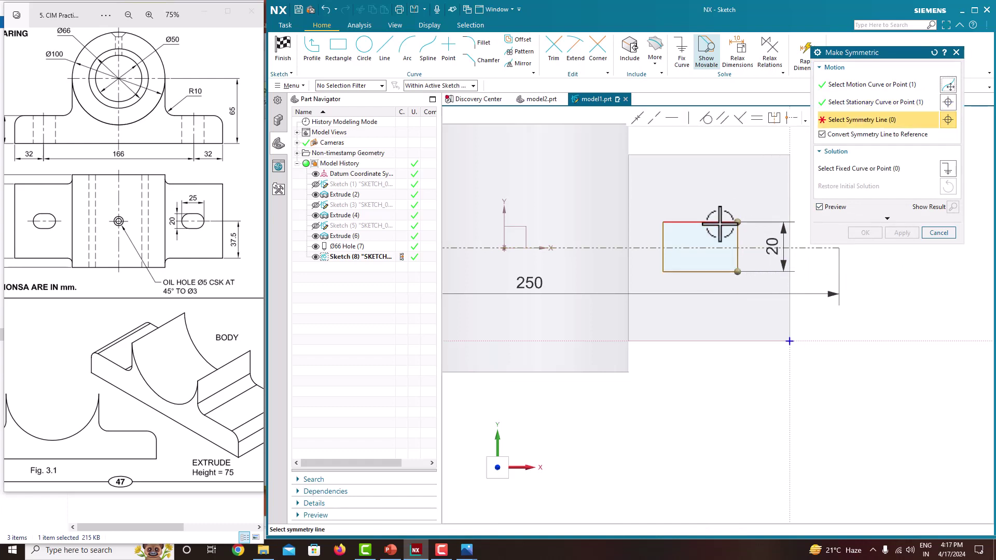
{"action": "left_click", "coordinate": [747, 248]}
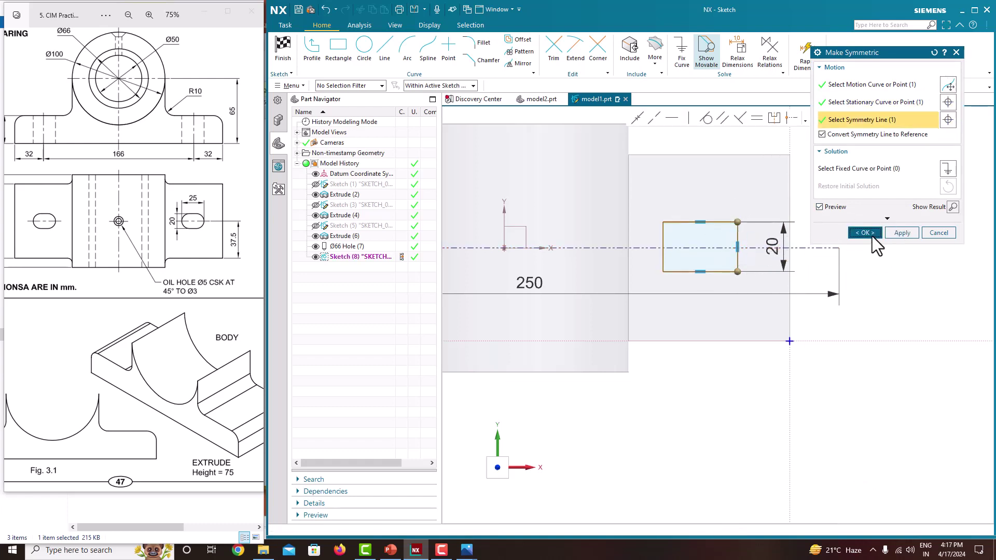
{"action": "left_click", "coordinate": [872, 234]}
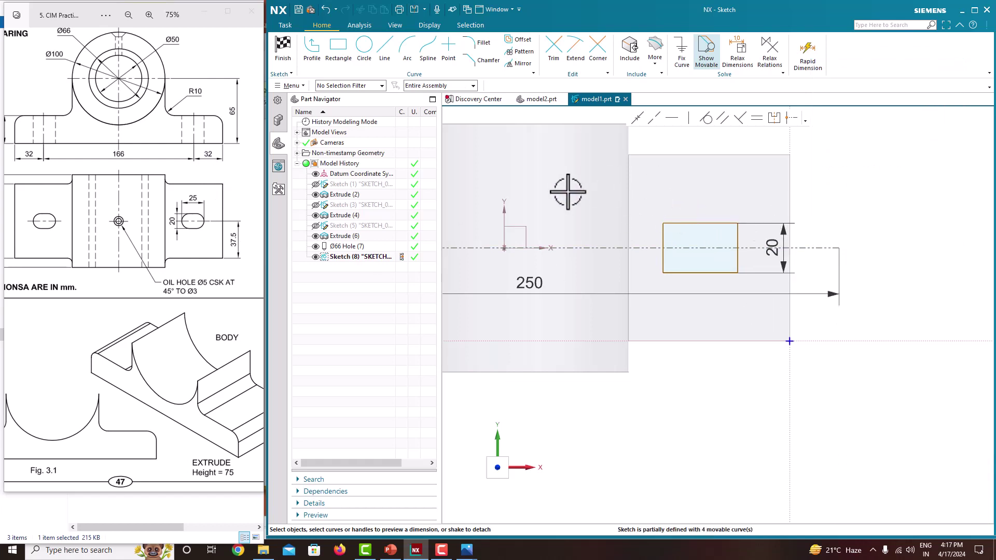
Draw a vertical line from the midpoint of the rectangle's top side down past the base's lower edge
{"action": "left_click", "coordinate": [385, 51]}
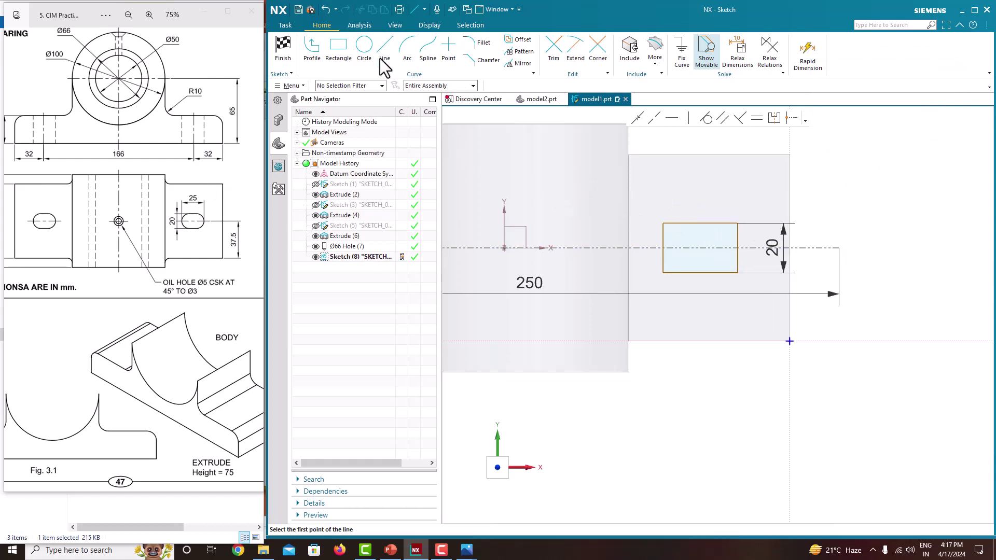
{"action": "left_click", "coordinate": [700, 223]}
{"action": "left_click", "coordinate": [700, 377]}
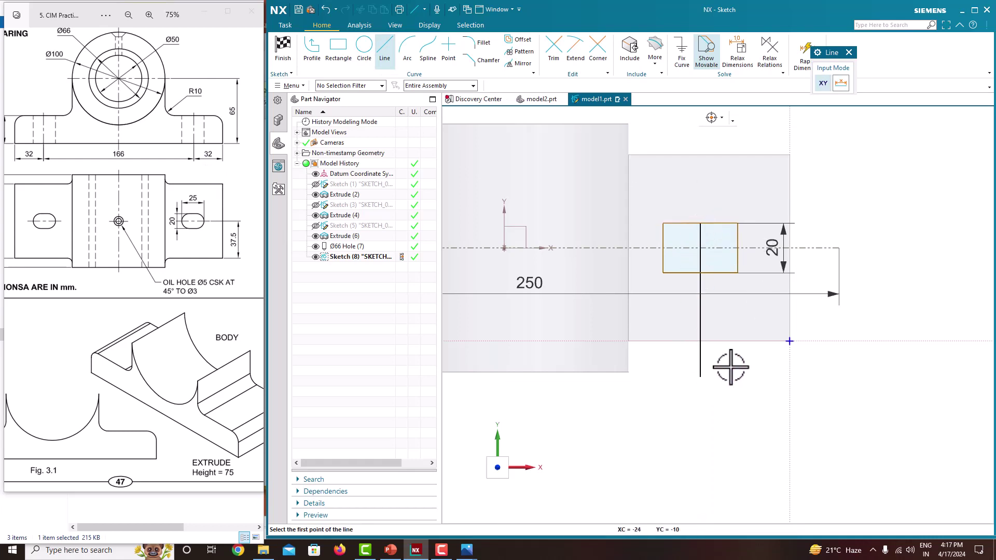
{"action": "key", "text": "Escape"}
{"action": "left_click", "coordinate": [701, 318]}
{"action": "key", "text": "ctrl+j"}
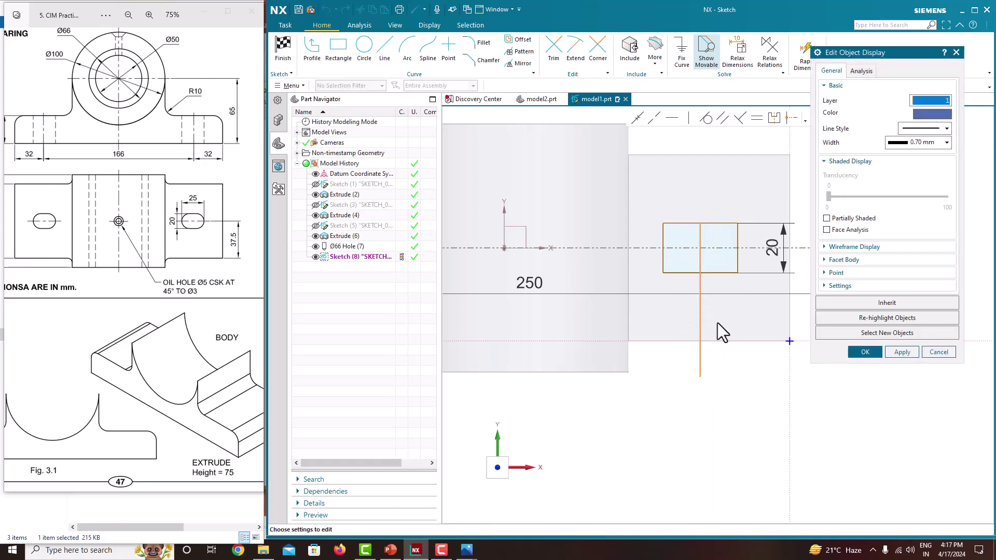
{"action": "left_click", "coordinate": [938, 352]}
Dimension the vertical line through the rectangle with a length of 60 mm and convert it to a reference line
{"action": "left_click", "coordinate": [700, 311]}
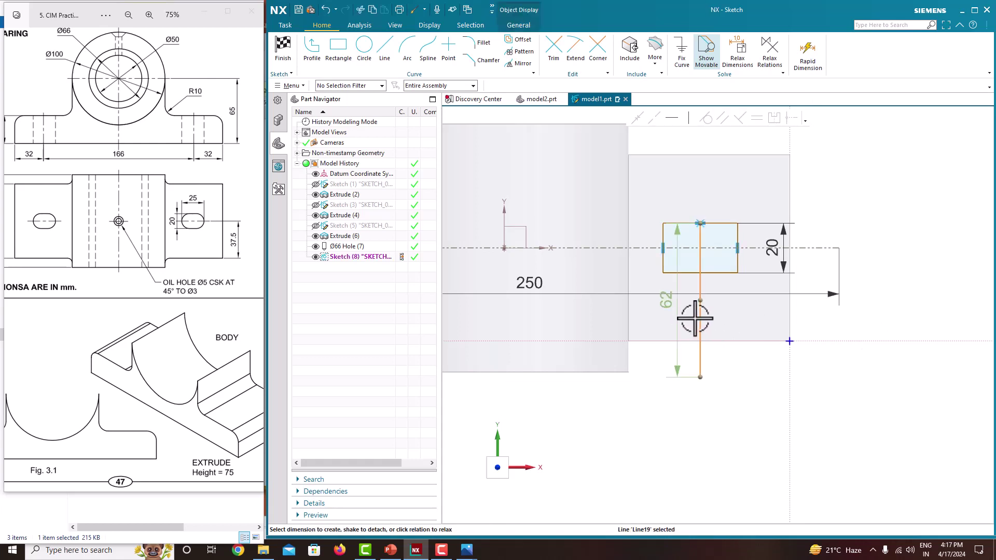
{"action": "left_click", "coordinate": [676, 304]}
{"action": "type", "text": "6"}
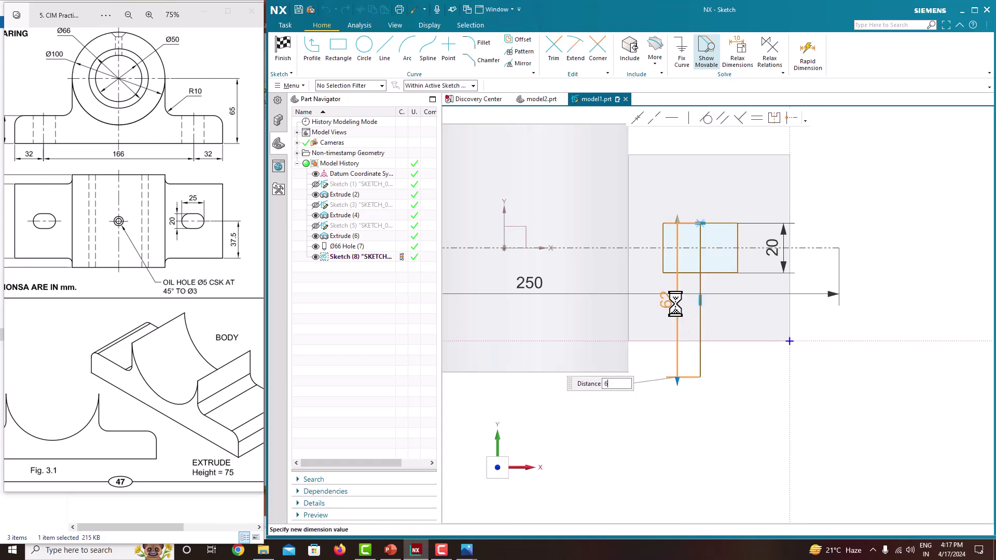
{"action": "type", "text": "0"}
{"action": "key", "text": "Return"}
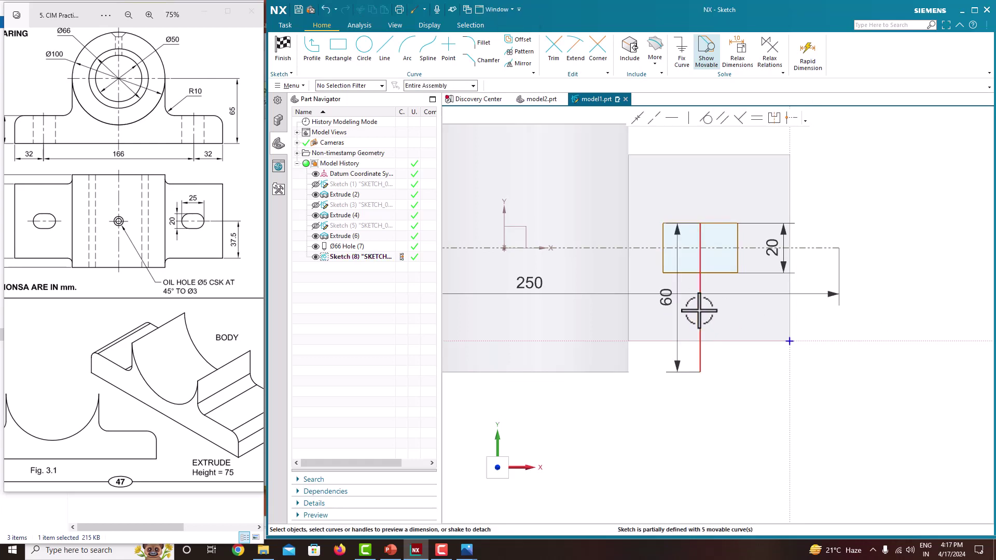
{"action": "left_click", "coordinate": [700, 312]}
{"action": "left_click", "coordinate": [718, 294]}
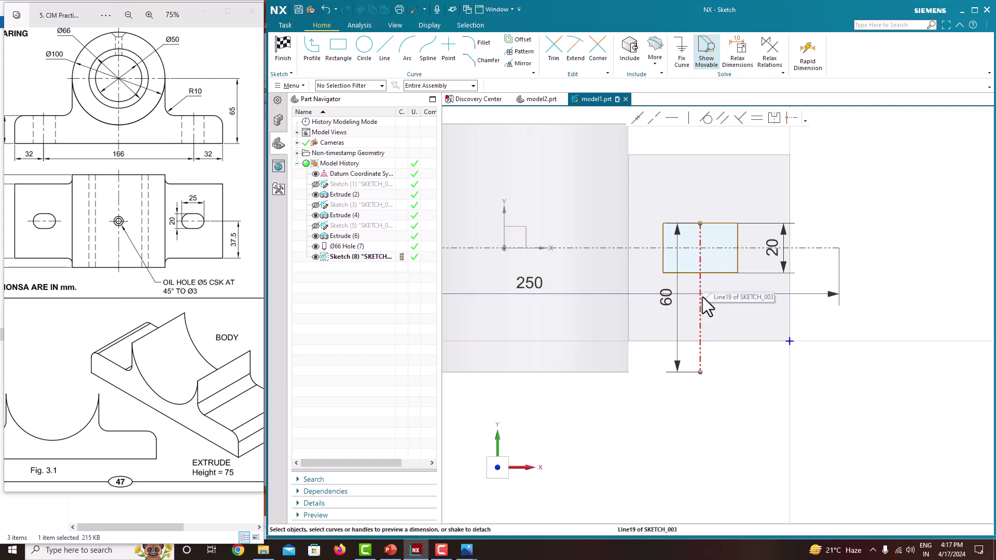
Dimension the horizontal distance between the vertical reference line and the flange's right edge as 32 mm
{"action": "left_click", "coordinate": [702, 330]}
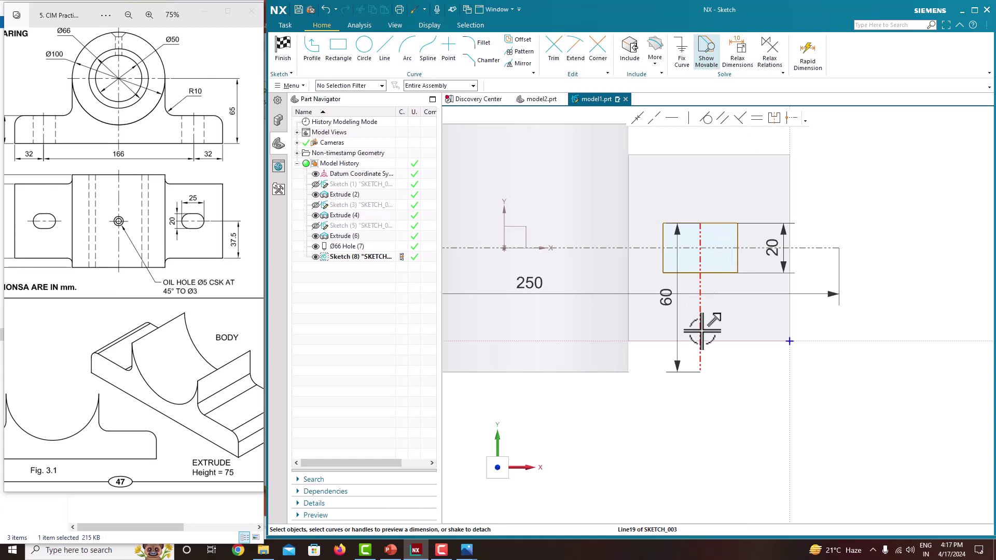
{"action": "left_click", "coordinate": [790, 327]}
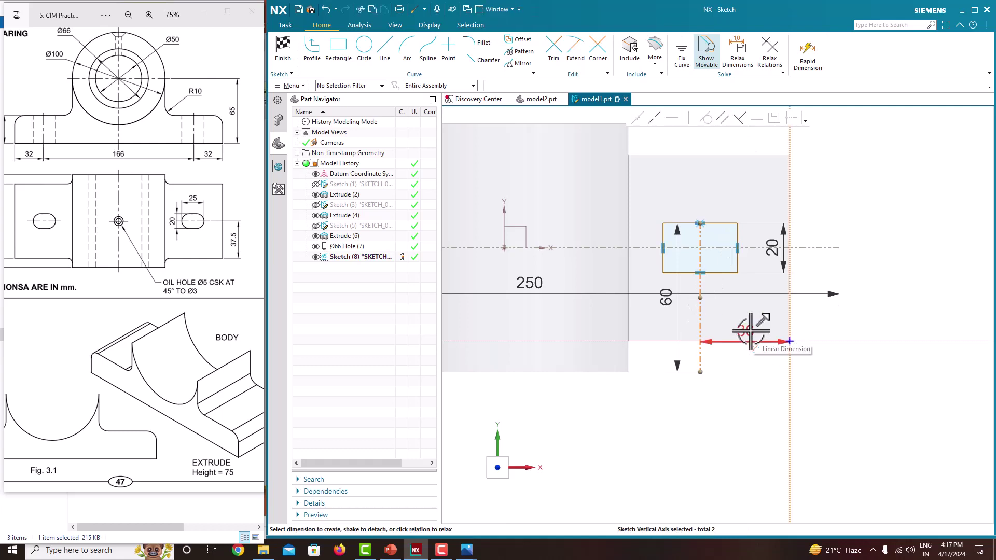
{"action": "left_click", "coordinate": [751, 331]}
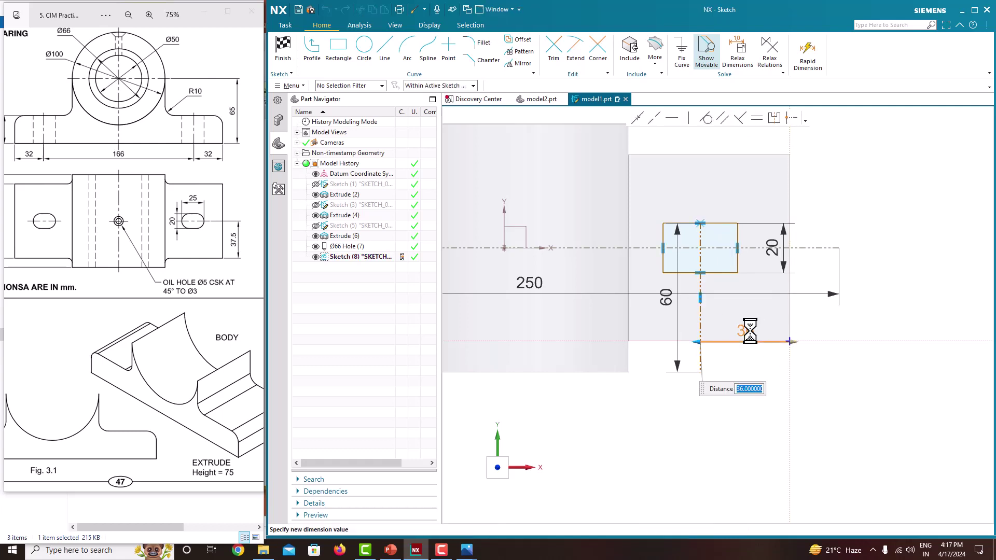
{"action": "type", "text": "32"}
{"action": "key", "text": "Return"}
{"action": "key", "text": "Escape"}
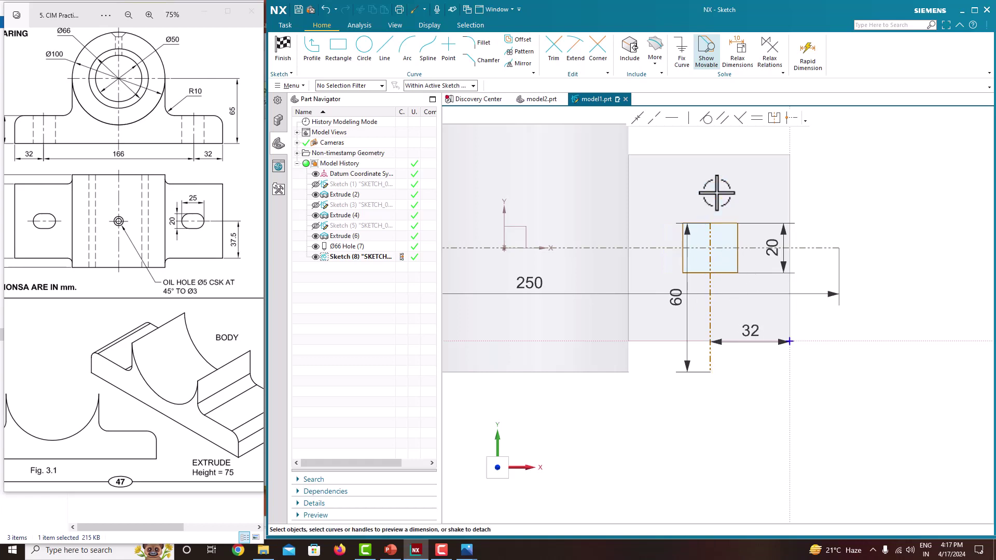
Draw a semicircular arc centred on the midpoint of the rectangle's left side, joining its upper and lower left corners
{"action": "scroll", "coordinate": [699, 216], "scroll_direction": "up", "scroll_amount": 3}
{"action": "scroll", "coordinate": [772, 267], "scroll_direction": "down", "scroll_amount": 2}
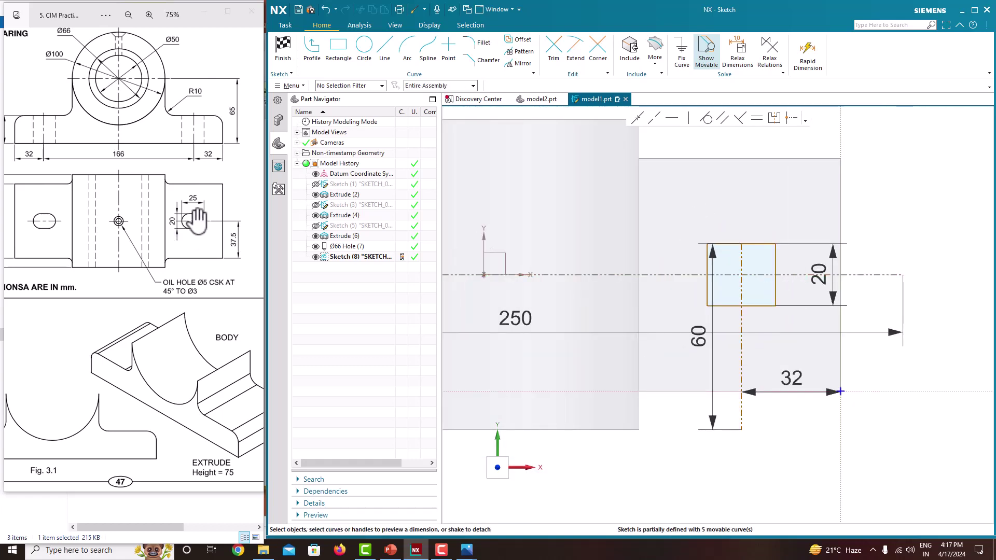
{"action": "scroll", "coordinate": [197, 220], "scroll_direction": "up", "scroll_amount": 1}
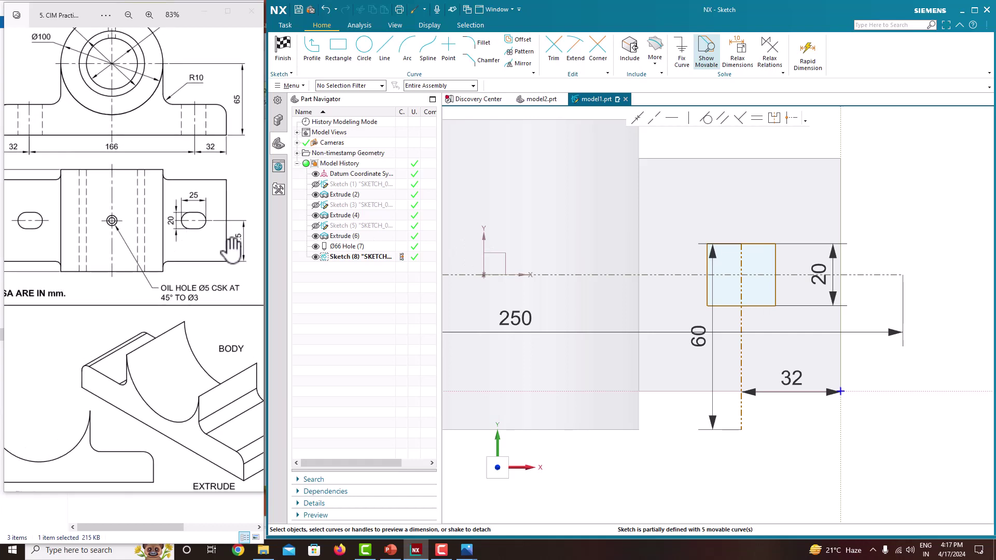
{"action": "left_click", "coordinate": [409, 49]}
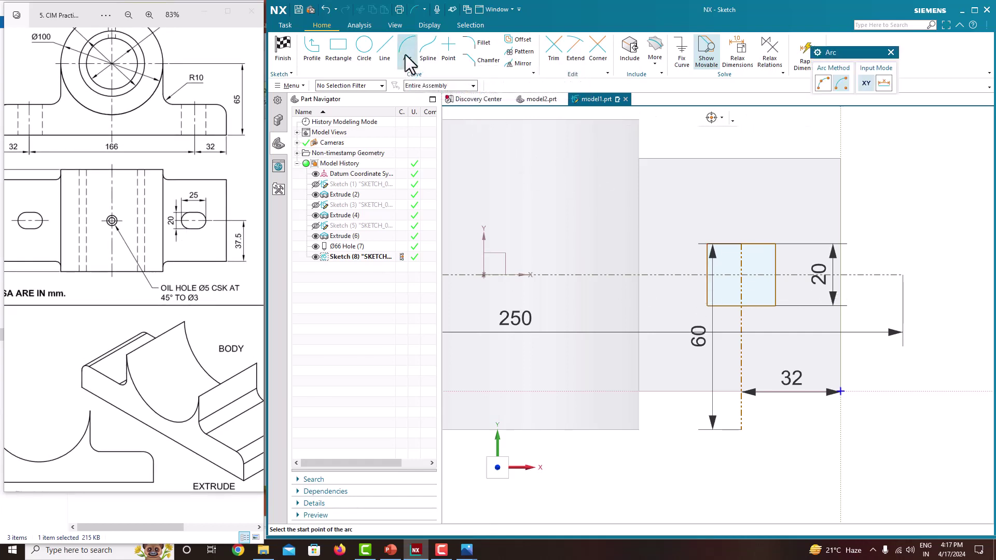
{"action": "left_click", "coordinate": [842, 83]}
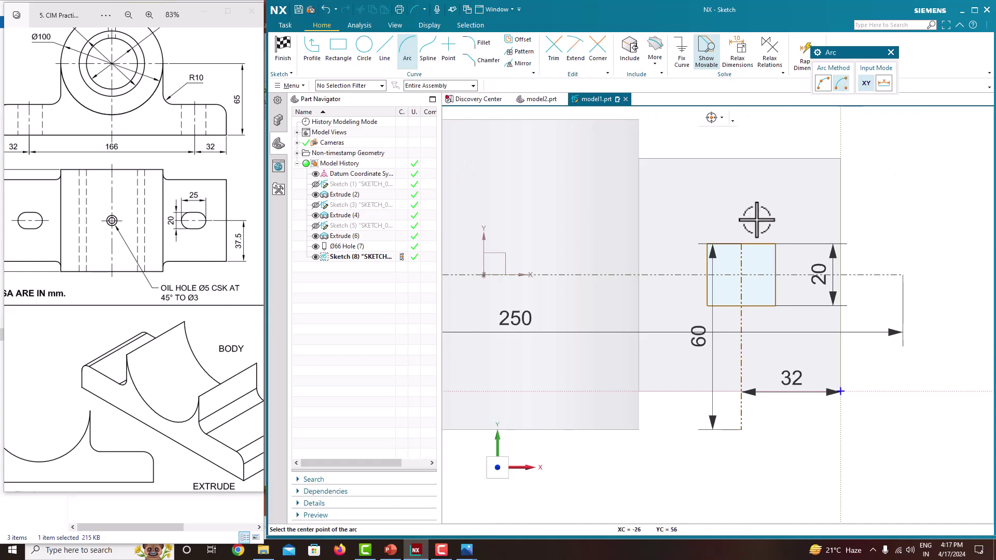
{"action": "left_click", "coordinate": [707, 274]}
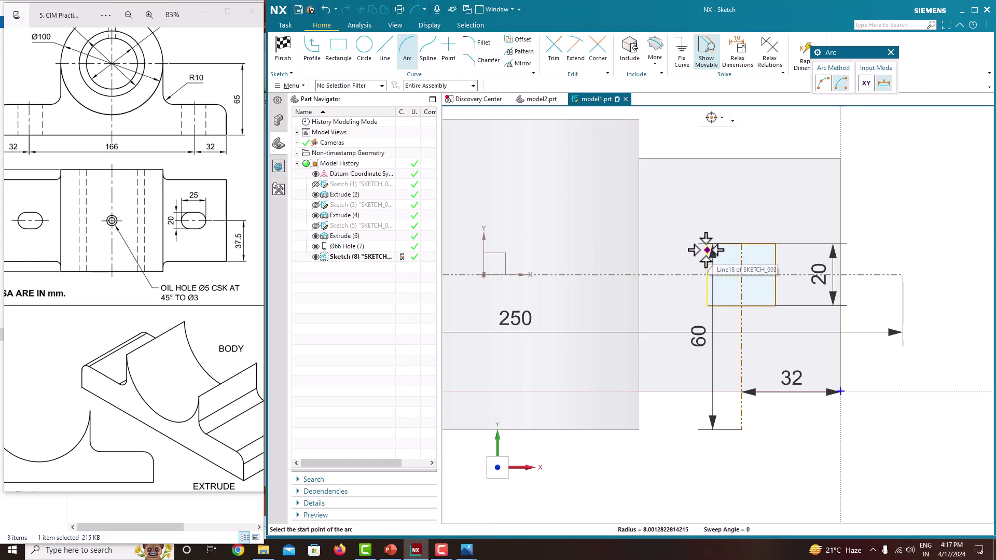
{"action": "left_click", "coordinate": [707, 306]}
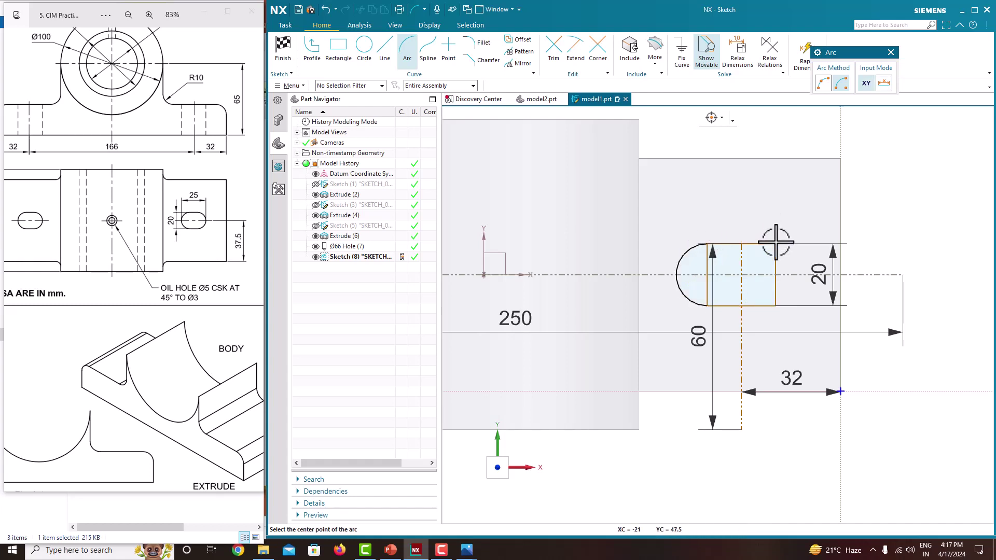
Draw a 10 mm radius semicircular arc centred on the midpoint of the rectangle's right side, joining its right corners
{"action": "scroll", "coordinate": [768, 275], "scroll_direction": "up", "scroll_amount": 2}
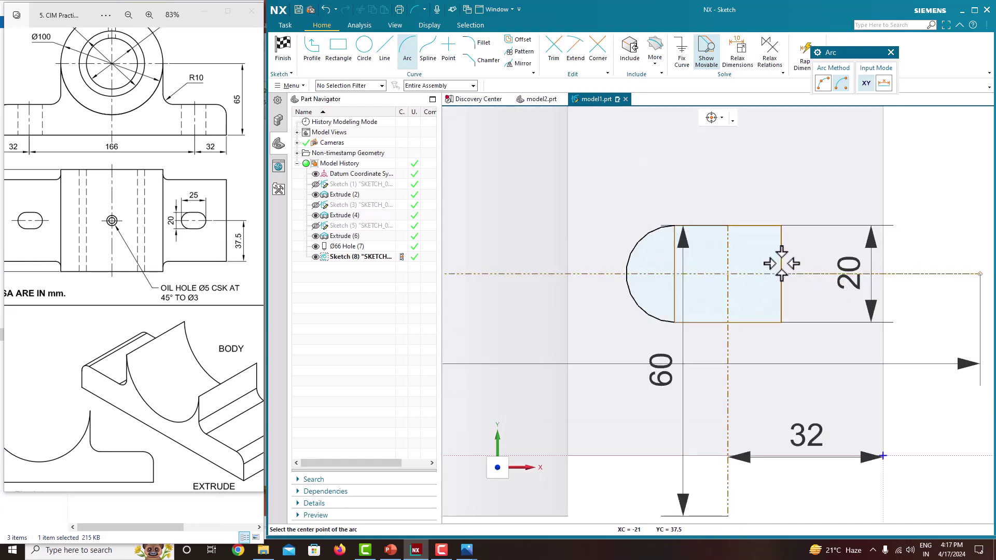
{"action": "scroll", "coordinate": [781, 274], "scroll_direction": "up", "scroll_amount": 3}
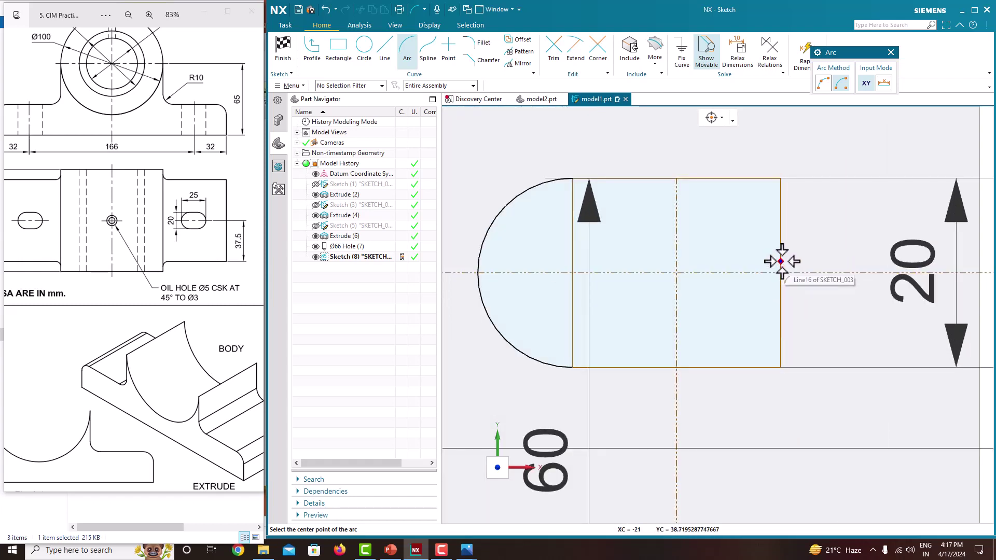
{"action": "scroll", "coordinate": [781, 273], "scroll_direction": "up", "scroll_amount": 1}
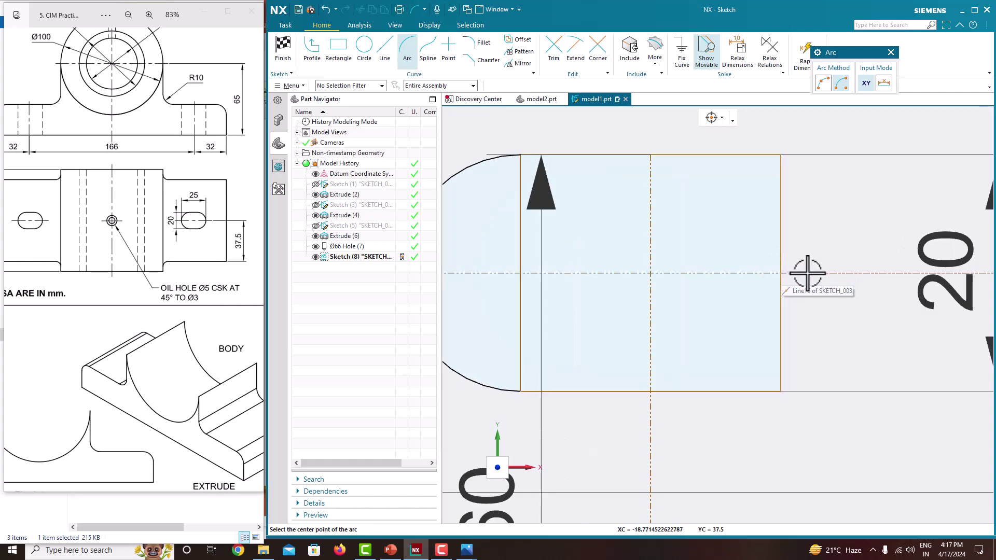
{"action": "mouse_move", "coordinate": [782, 273]}
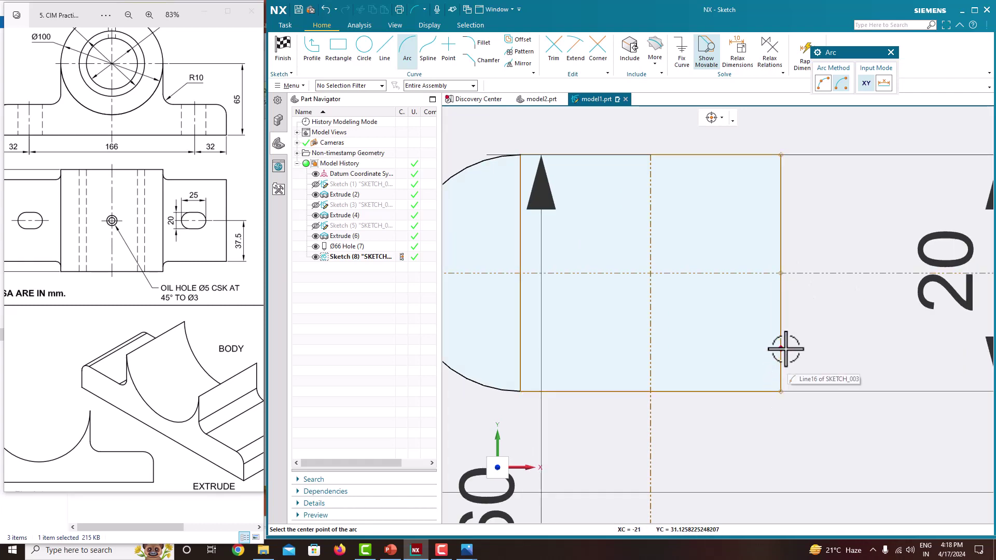
{"action": "left_click", "coordinate": [782, 274]}
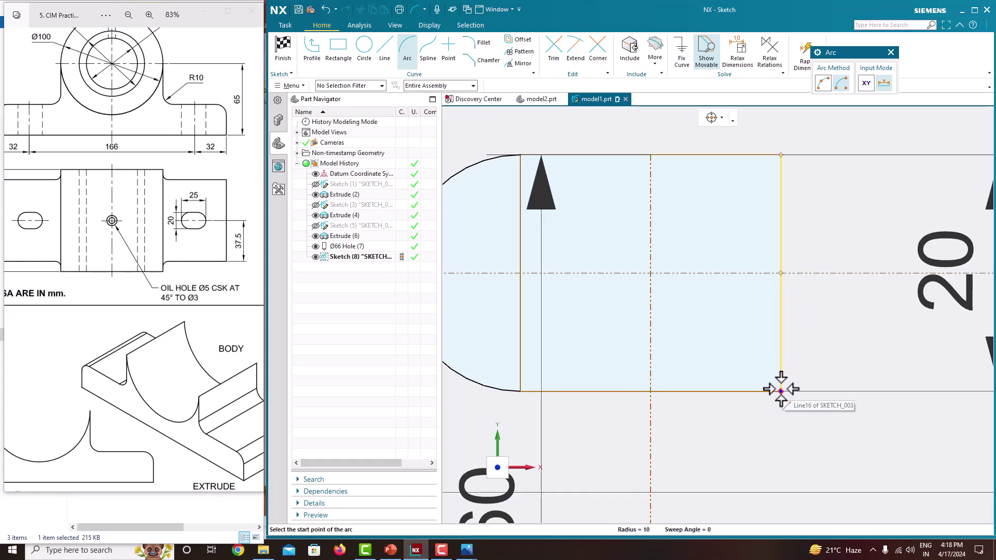
{"action": "left_click", "coordinate": [781, 155]}
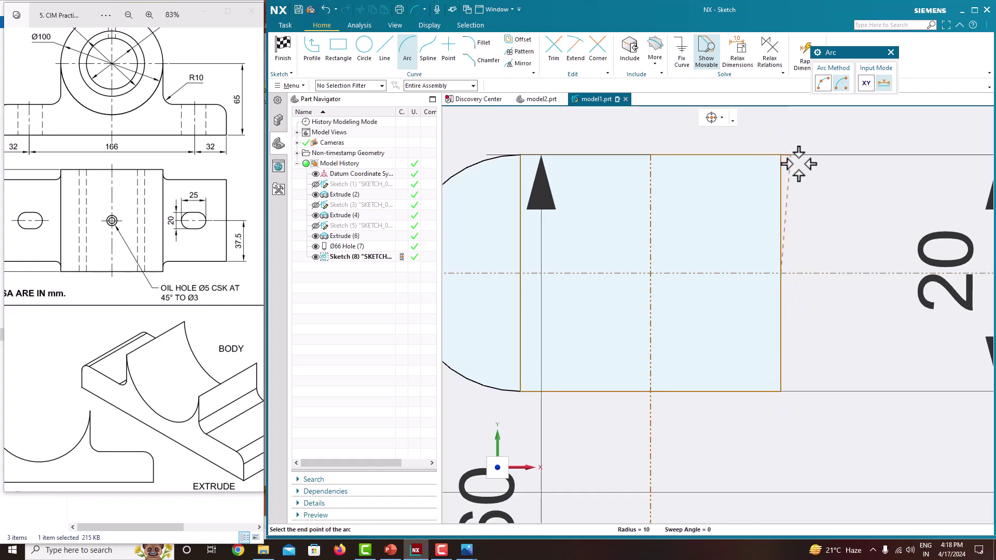
{"action": "left_click", "coordinate": [781, 390]}
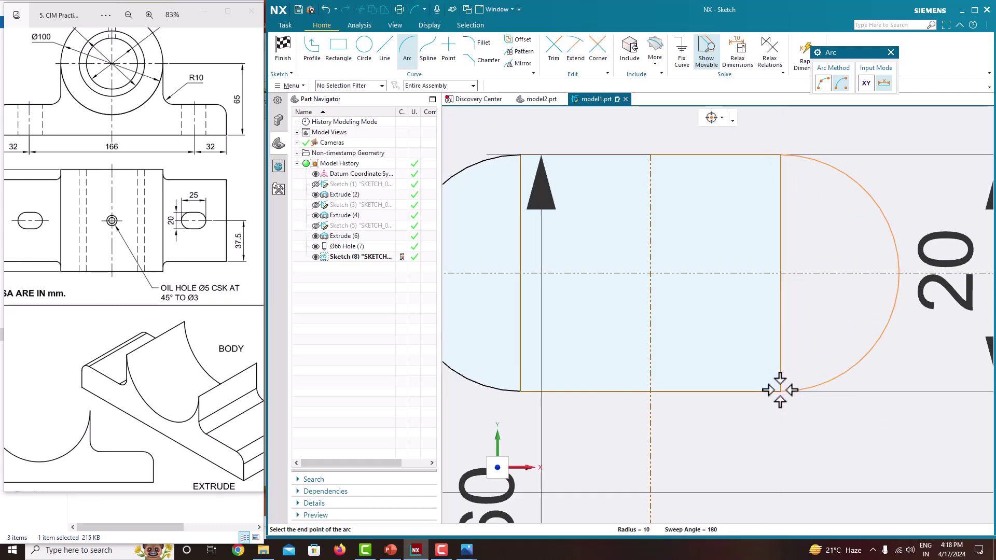
{"action": "key", "text": "Escape"}
Dimension the overall width of the slot across both end arcs as 25 mm
{"action": "scroll", "coordinate": [742, 306], "scroll_direction": "down", "scroll_amount": 4}
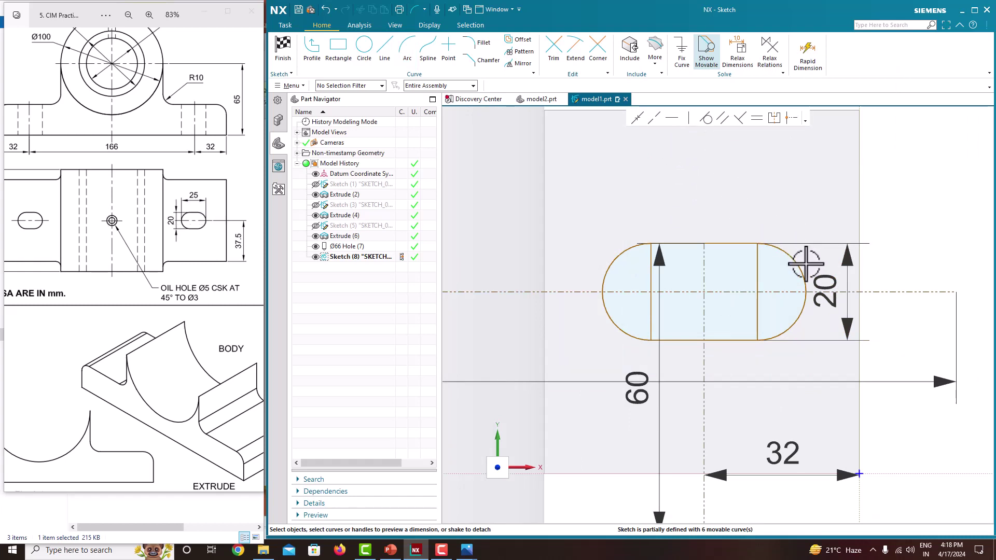
{"action": "left_click", "coordinate": [806, 286]}
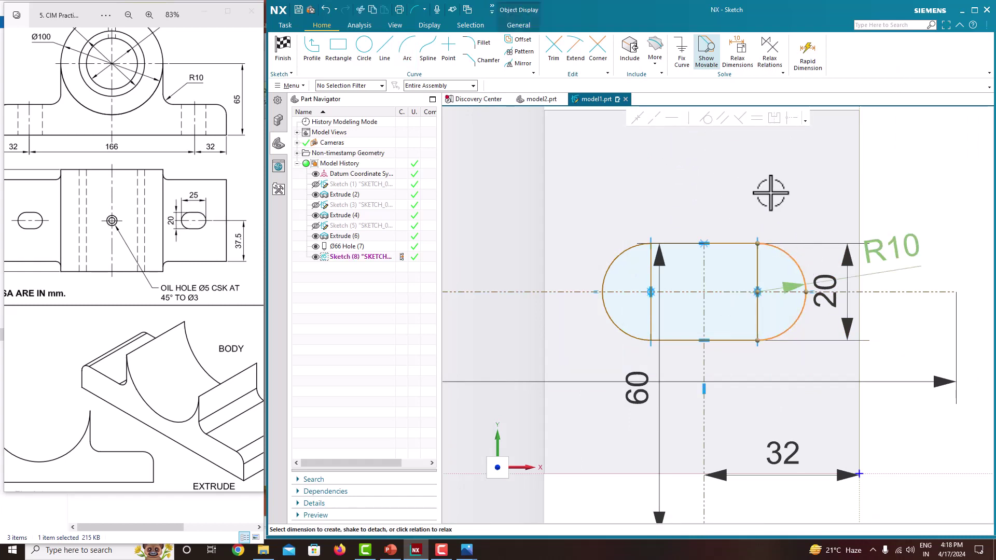
{"action": "left_click", "coordinate": [607, 264]}
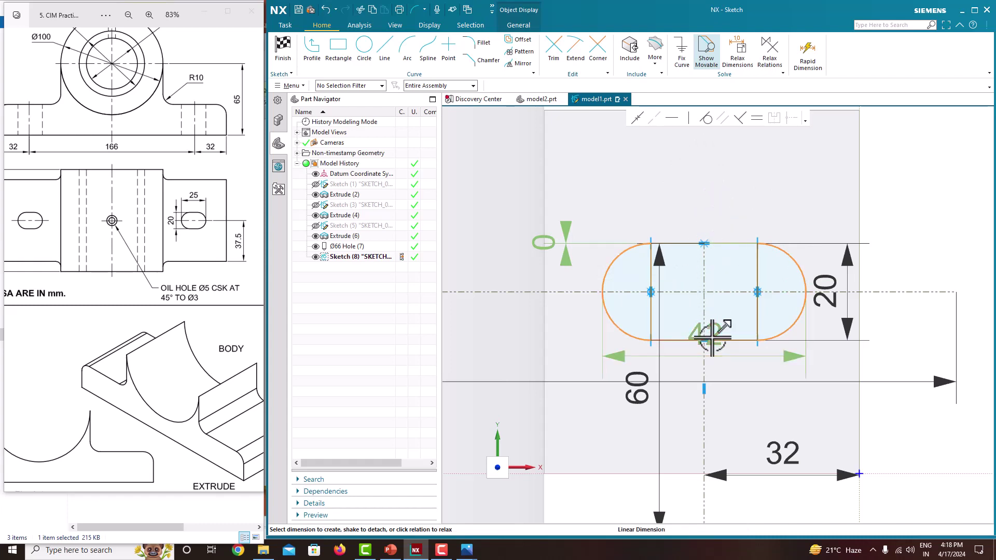
{"action": "left_click", "coordinate": [712, 337]}
{"action": "left_click", "coordinate": [710, 192]}
{"action": "key", "text": "Return"}
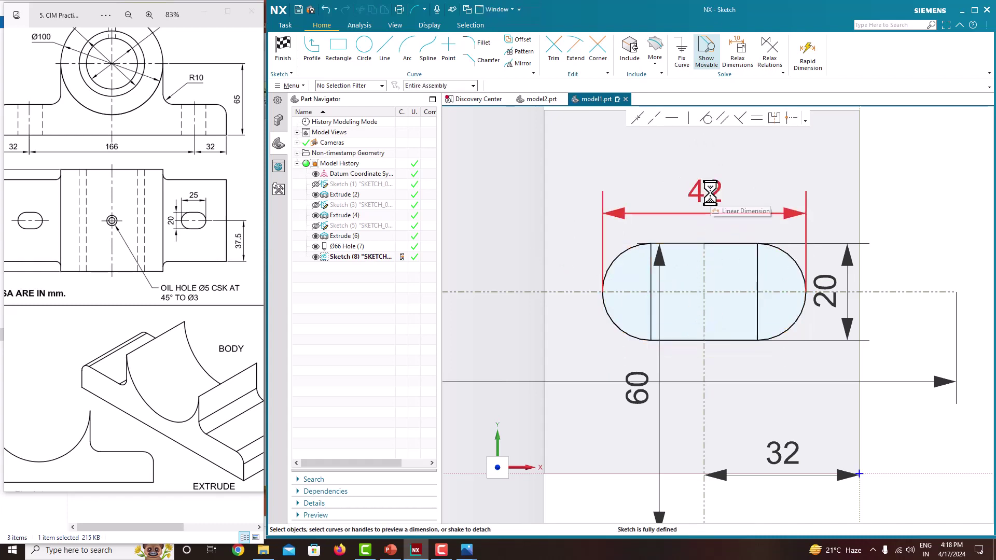
{"action": "double_click", "coordinate": [710, 192]}
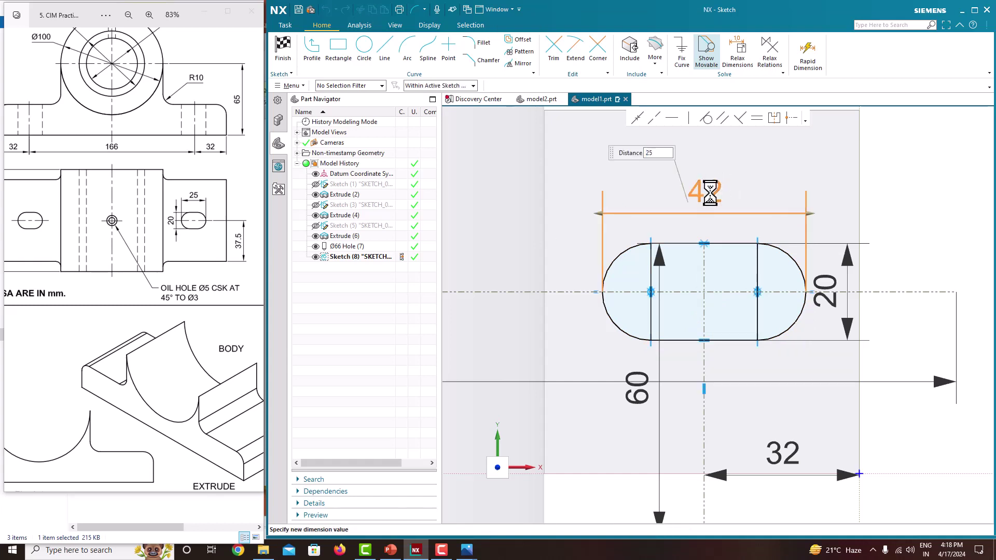
{"action": "key", "text": "Return"}
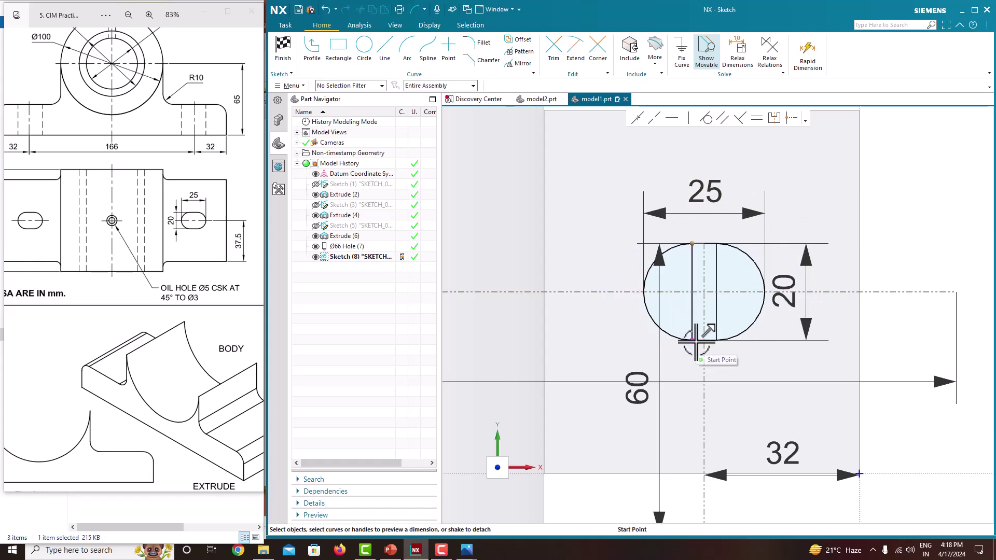
Trim away the two inner vertical sides and the part of the vertical reference line inside the slot
{"action": "scroll", "coordinate": [696, 341], "scroll_direction": "down", "scroll_amount": 3}
{"action": "scroll", "coordinate": [698, 381], "scroll_direction": "up", "scroll_amount": 2}
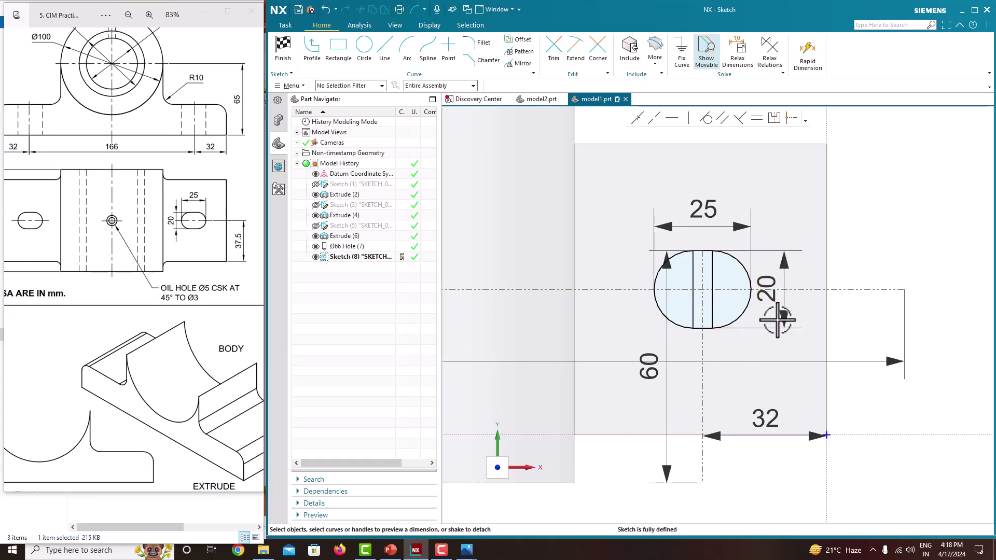
{"action": "scroll", "coordinate": [734, 298], "scroll_direction": "up", "scroll_amount": 2}
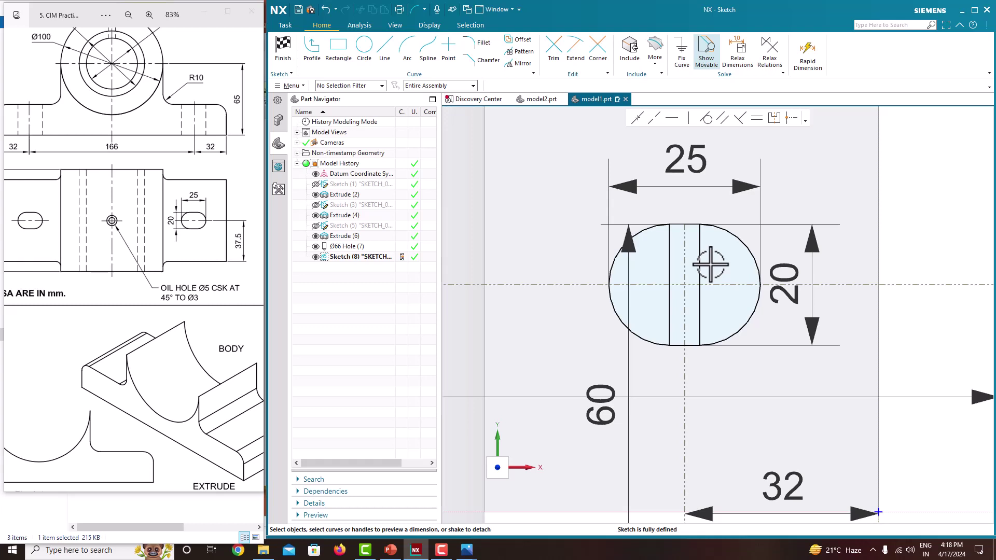
{"action": "scroll", "coordinate": [711, 265], "scroll_direction": "down", "scroll_amount": 2}
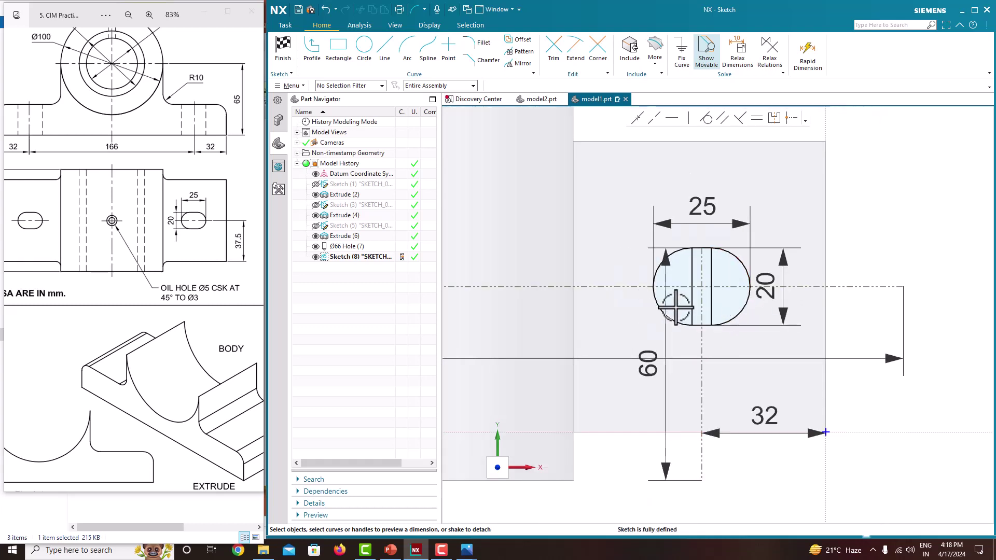
{"action": "scroll", "coordinate": [679, 317], "scroll_direction": "down", "scroll_amount": 2}
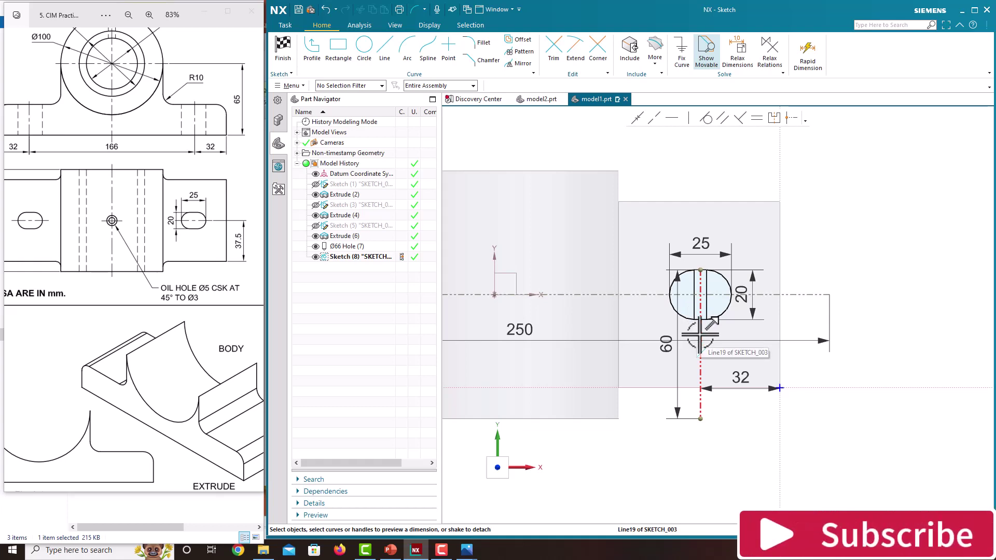
{"action": "scroll", "coordinate": [716, 313], "scroll_direction": "up", "scroll_amount": 2}
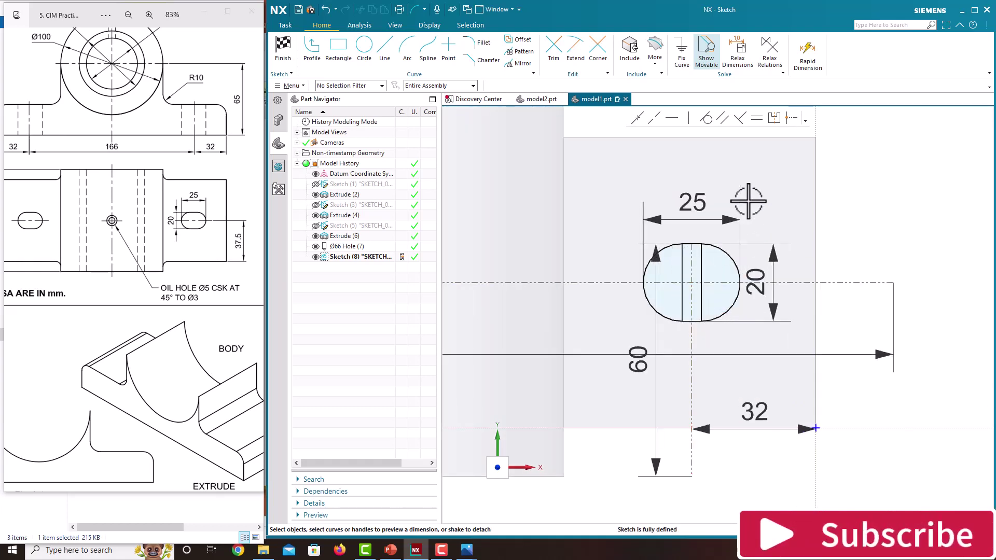
{"action": "left_click", "coordinate": [669, 282]}
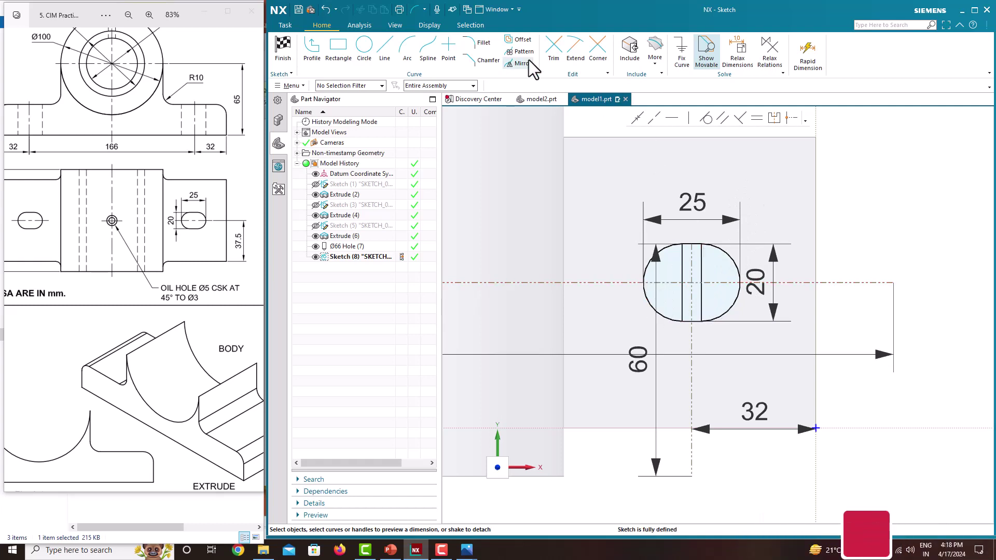
{"action": "left_click", "coordinate": [554, 47]}
{"action": "mouse_move", "coordinate": [672, 270]}
{"action": "left_mouse_down"}
{"action": "mouse_move", "coordinate": [701, 271]}
{"action": "mouse_move", "coordinate": [717, 299]}
{"action": "mouse_move", "coordinate": [678, 306]}
{"action": "left_mouse_up"}
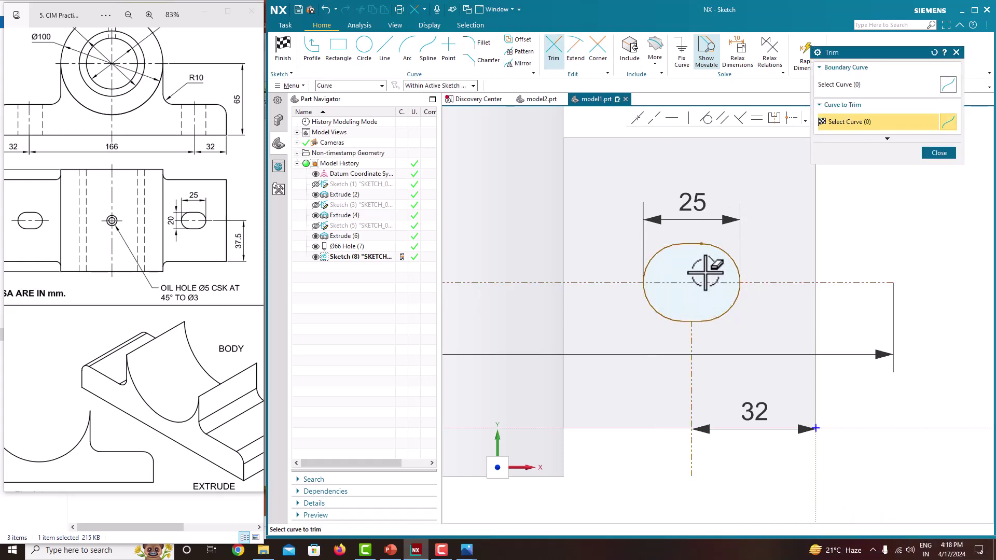
Leave the Trim command and finish the slot sketch
{"action": "key", "text": "Escape"}
{"action": "scroll", "coordinate": [685, 273], "scroll_direction": "down", "scroll_amount": 2}
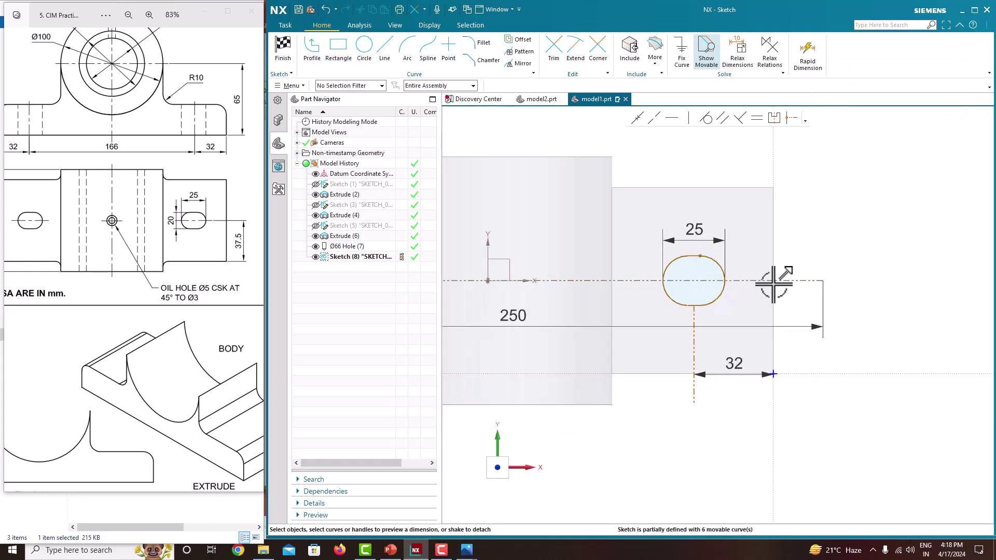
{"action": "right_click", "coordinate": [845, 230]}
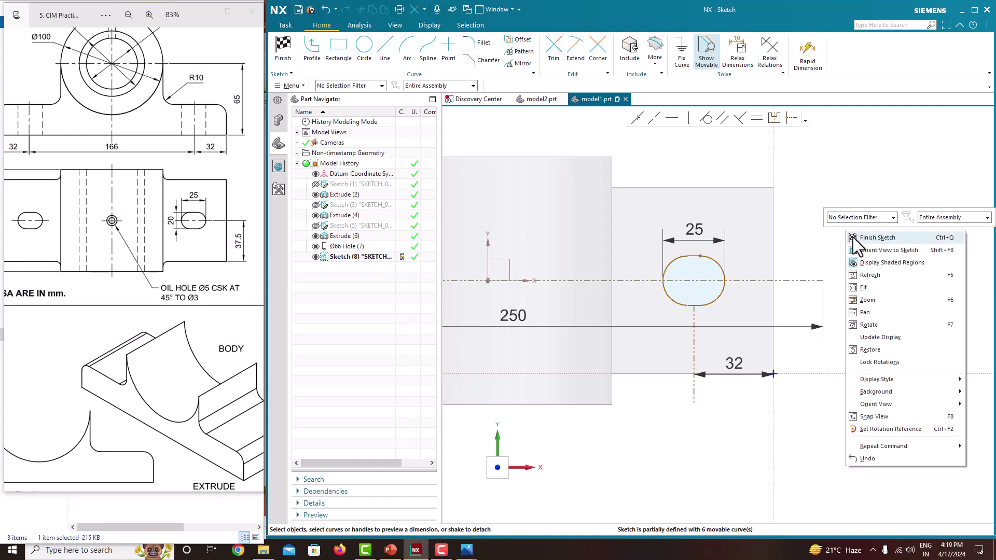
{"action": "left_click", "coordinate": [853, 238]}
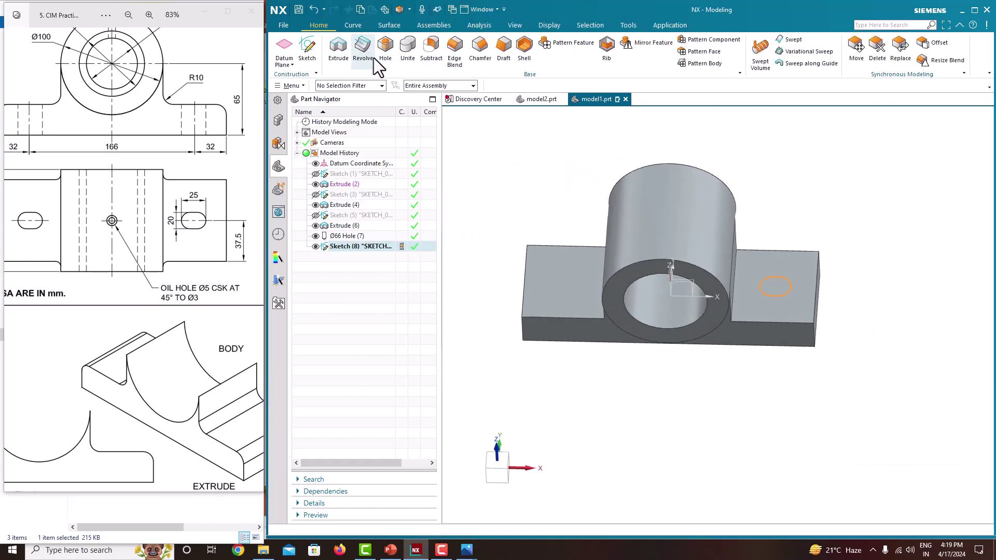
Extrude the slot profile downward through the base flange with the end limit Until Next and the Boolean set to Intersect
{"action": "left_click", "coordinate": [338, 47]}
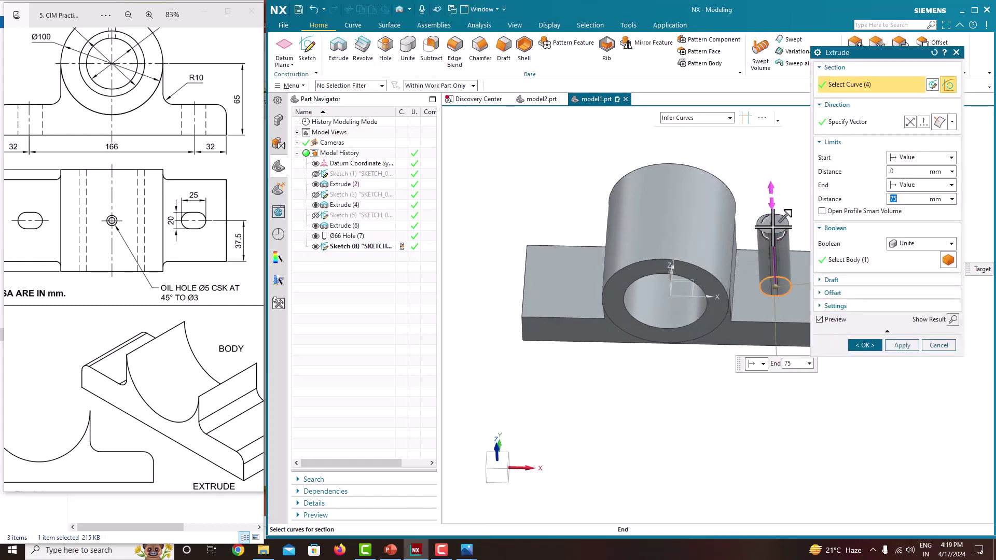
{"action": "left_click_drag", "start_coordinate": [794, 191], "coordinate": [836, 305]}
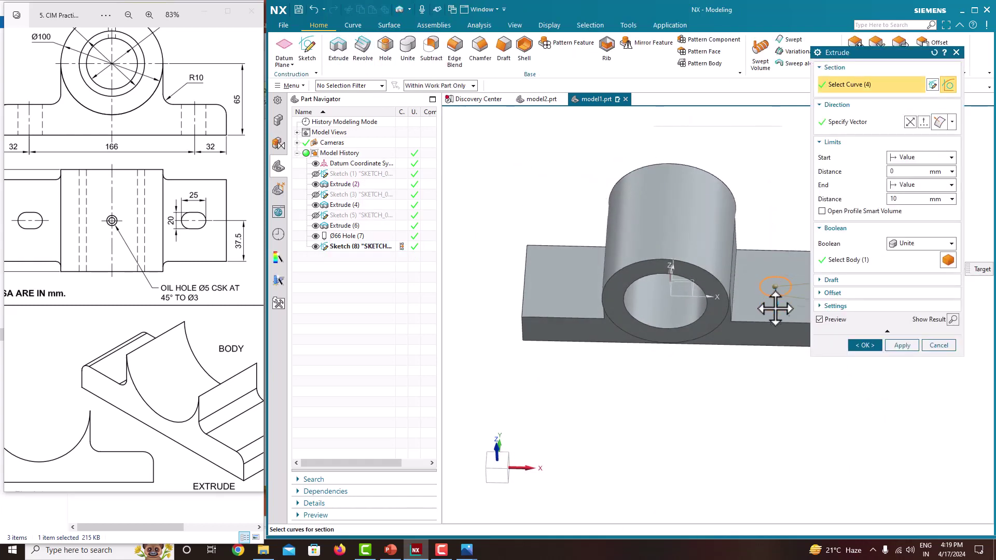
{"action": "left_click", "coordinate": [901, 187]}
{"action": "left_click", "coordinate": [914, 226]}
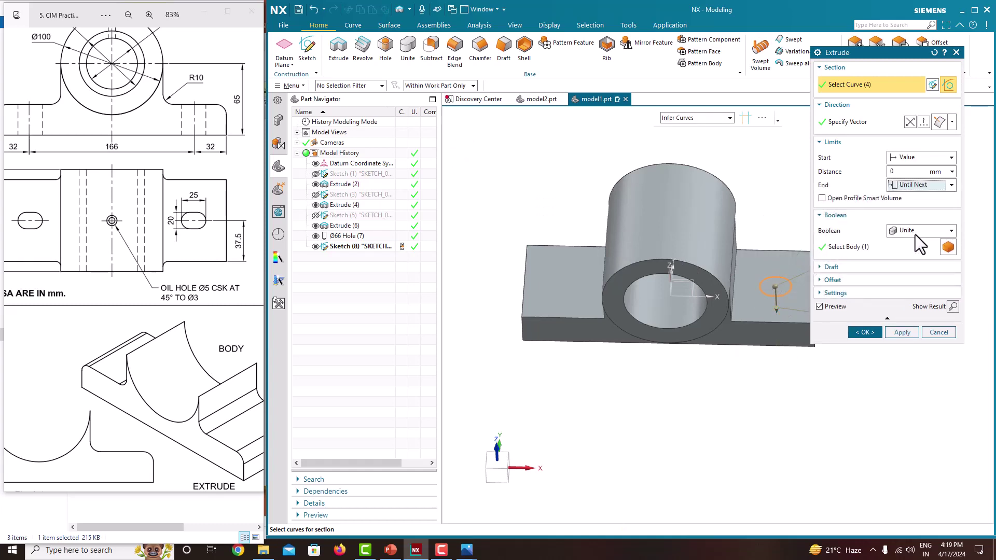
{"action": "left_click", "coordinate": [898, 232]}
{"action": "left_click", "coordinate": [911, 279]}
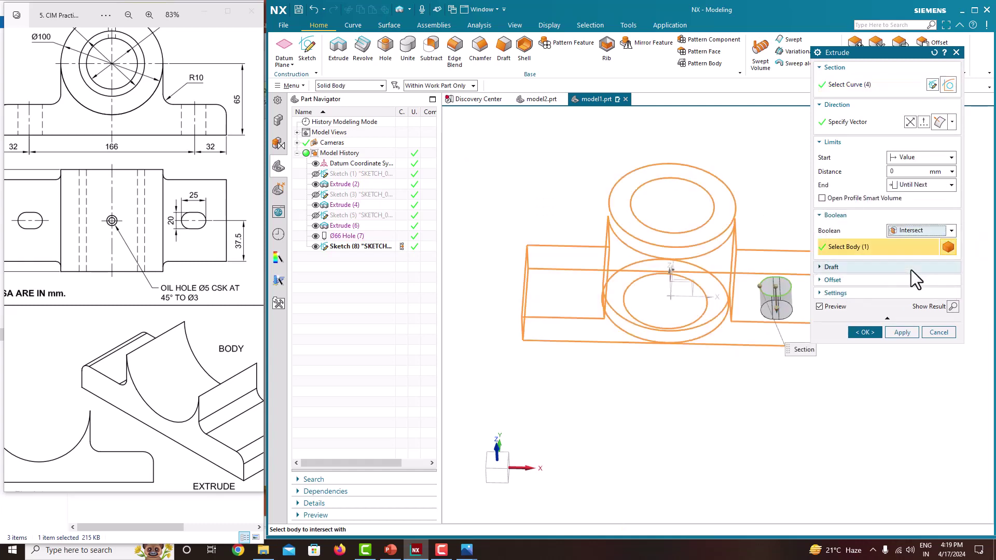
{"action": "middle_click_drag", "start_coordinate": [776, 228], "coordinate": [768, 304]}
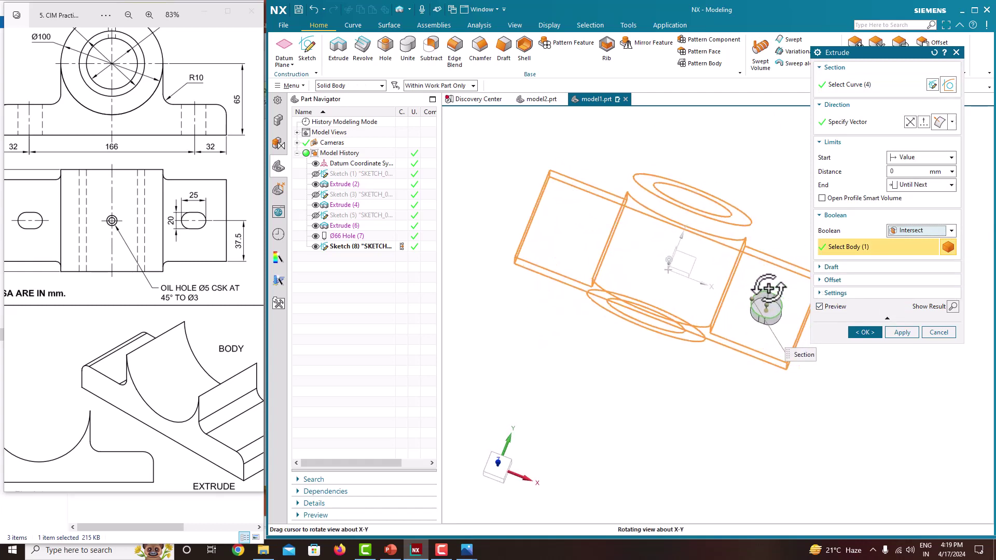
{"action": "left_click", "coordinate": [867, 332]}
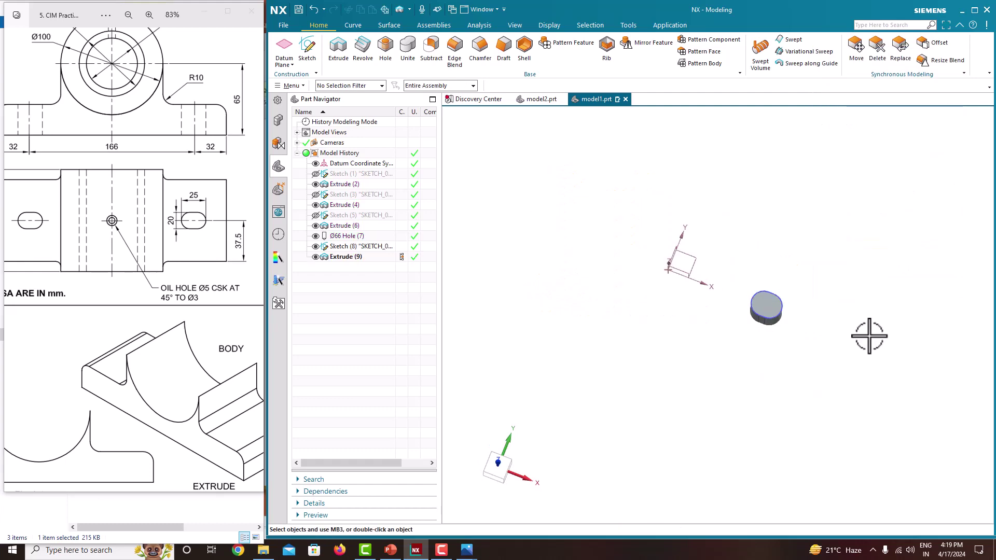
Edit the slot extrusion and change its Boolean to Subtract so it cuts the base flange
{"action": "right_click", "coordinate": [366, 257]}
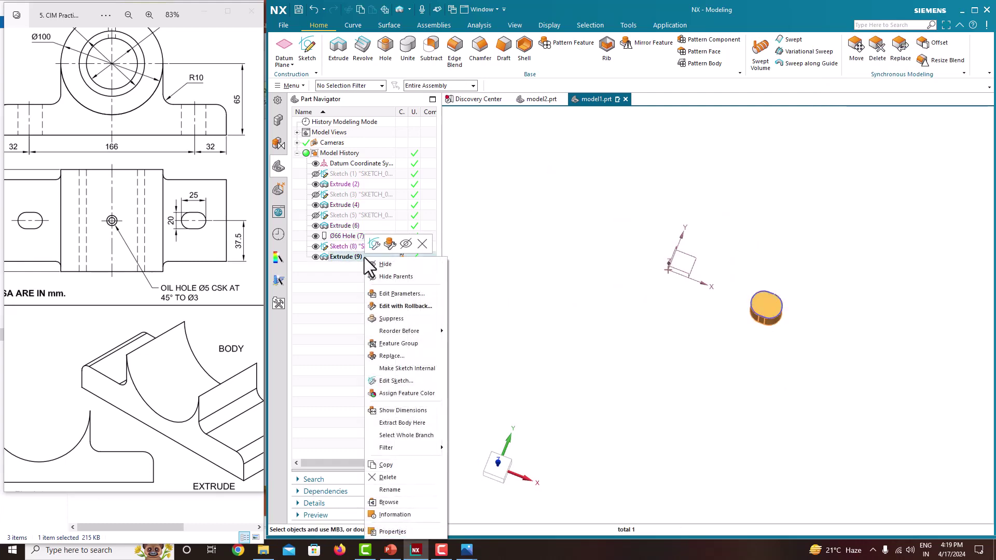
{"action": "left_click", "coordinate": [400, 293]}
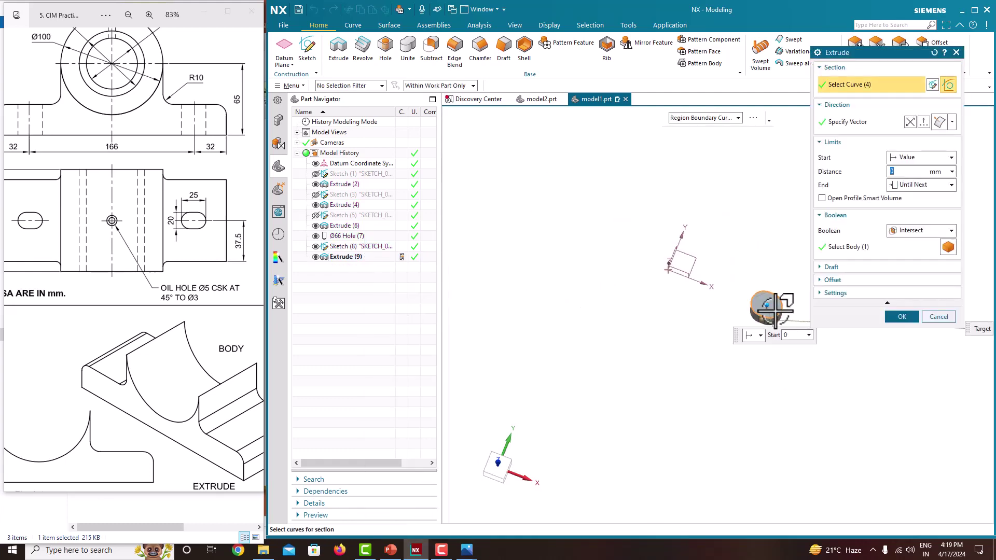
{"action": "left_click", "coordinate": [917, 231]}
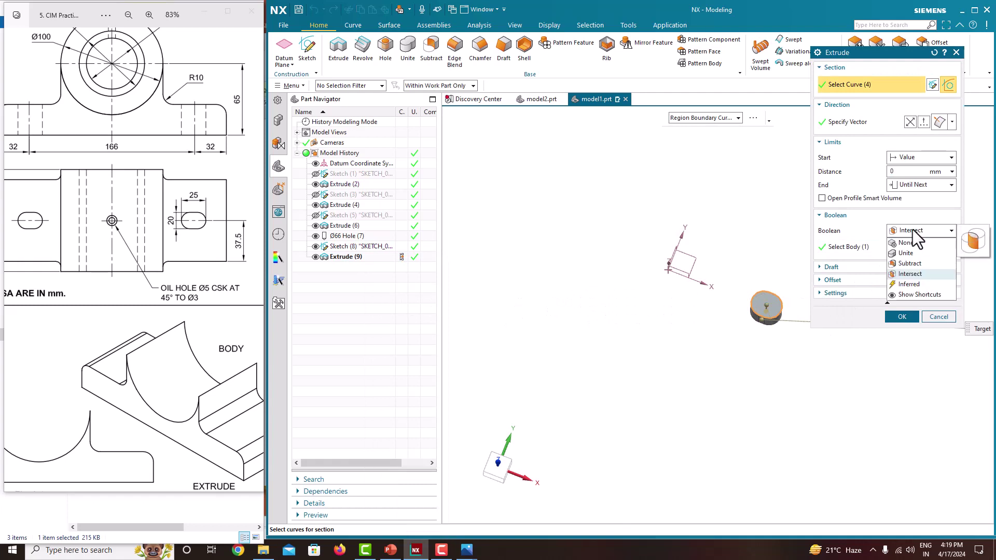
{"action": "left_click", "coordinate": [911, 263]}
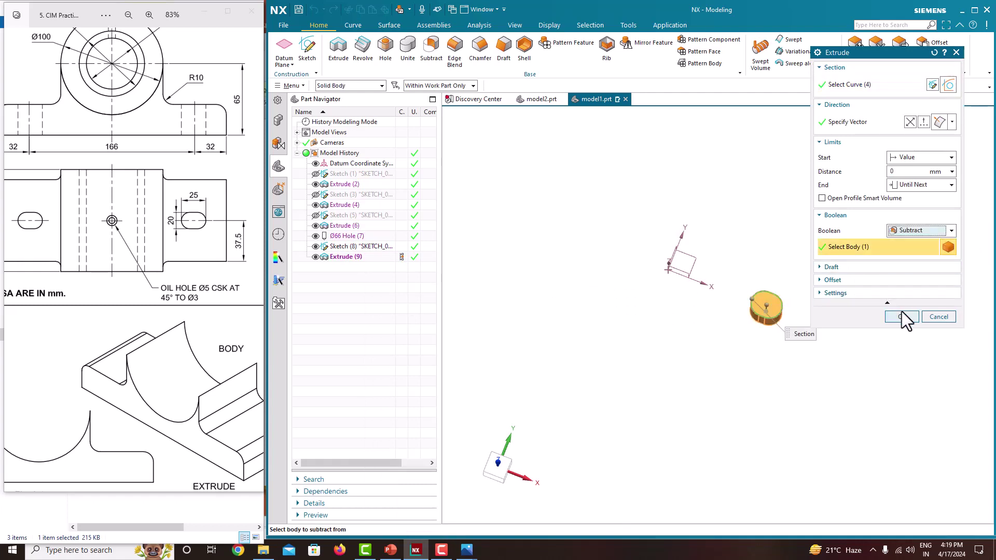
{"action": "left_click", "coordinate": [902, 316]}
{"action": "middle_click_drag", "start_coordinate": [906, 326], "coordinate": [795, 300]}
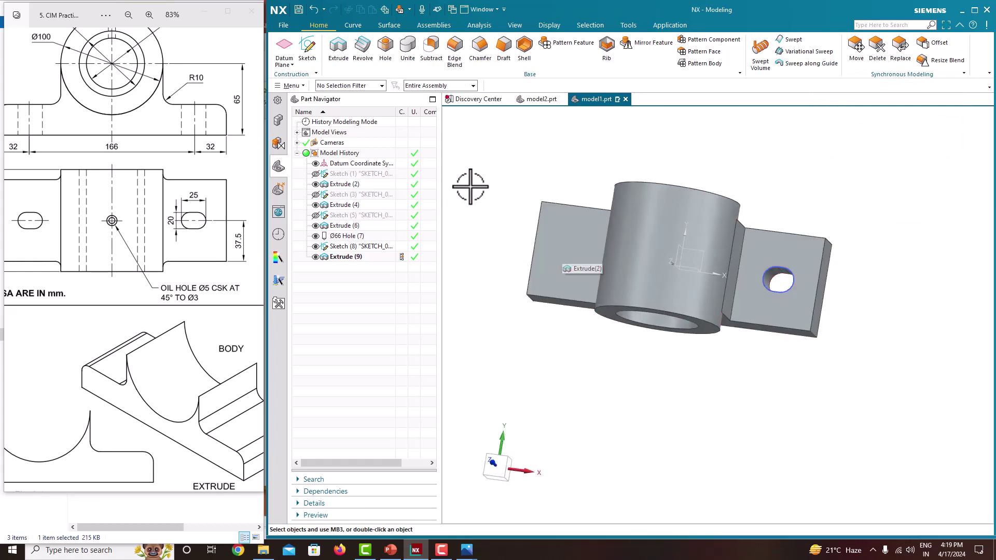
Mirror the slot cut onto the opposite base flange about the YZ plane with Mirror Feature
{"action": "left_click", "coordinate": [646, 44]}
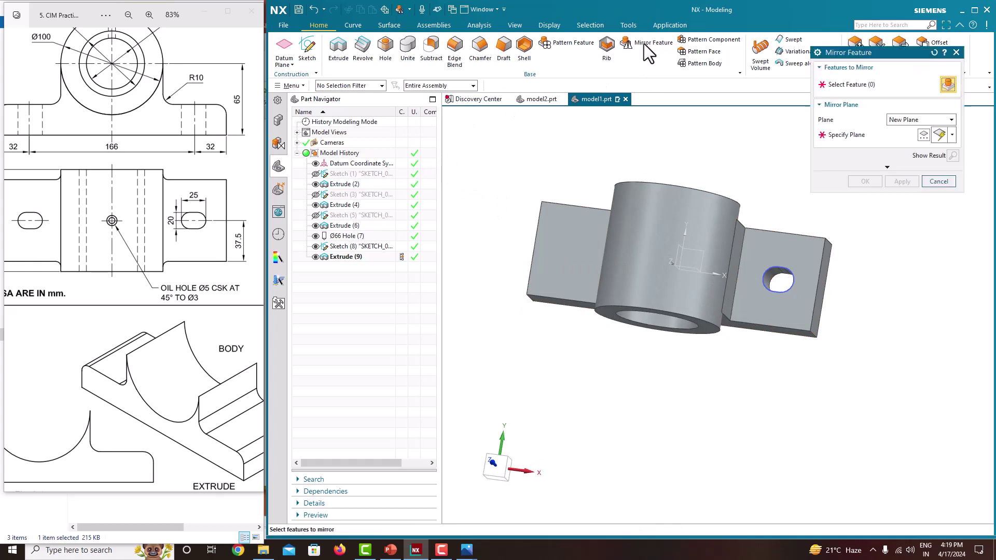
{"action": "left_click", "coordinate": [957, 53]}
{"action": "left_click", "coordinate": [290, 86]}
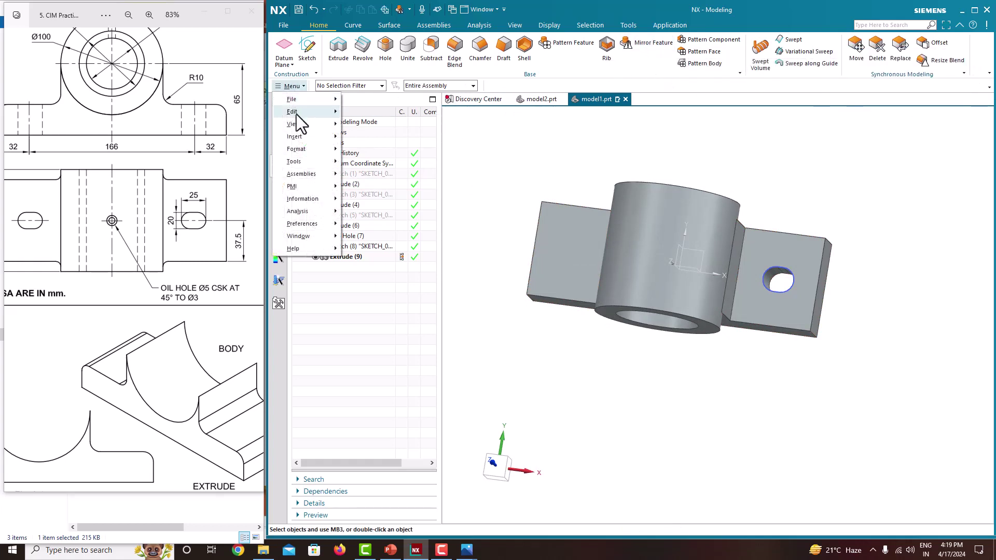
{"action": "mouse_move", "coordinate": [300, 135]}
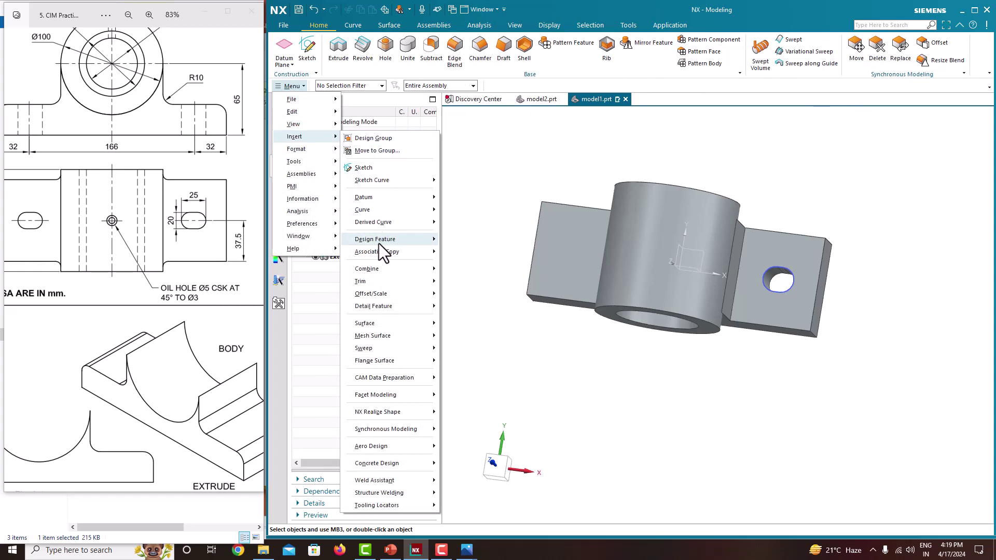
{"action": "mouse_move", "coordinate": [379, 242]}
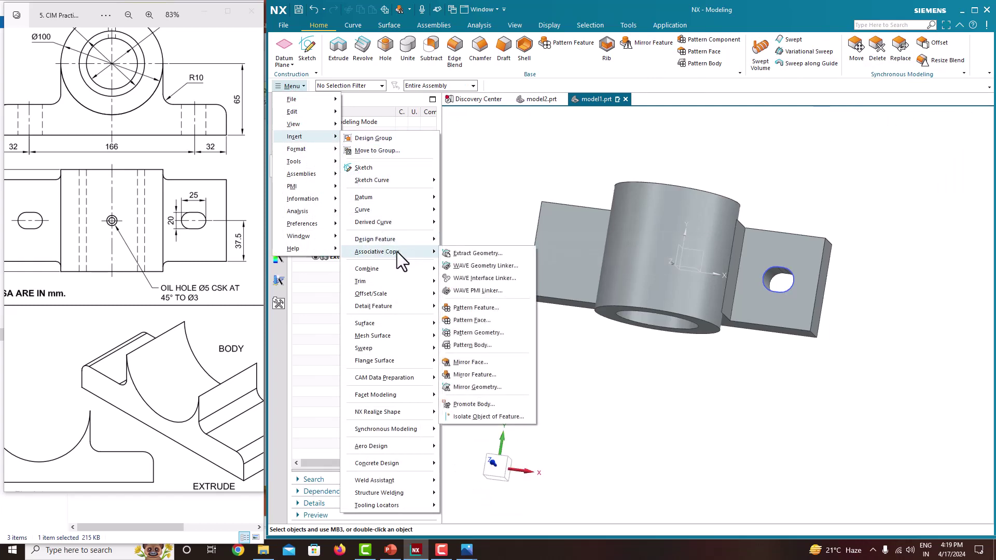
{"action": "left_click", "coordinate": [484, 374]}
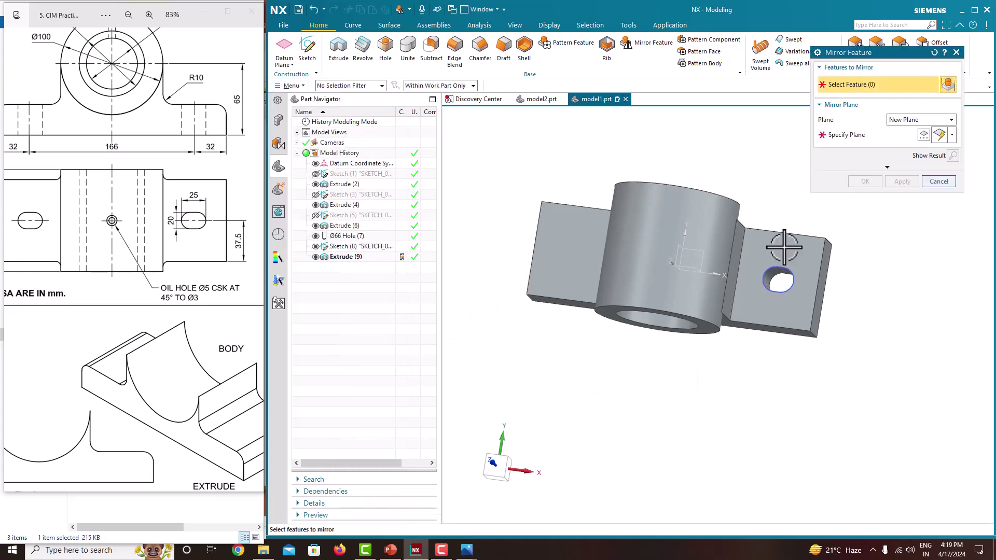
{"action": "left_click", "coordinate": [357, 258]}
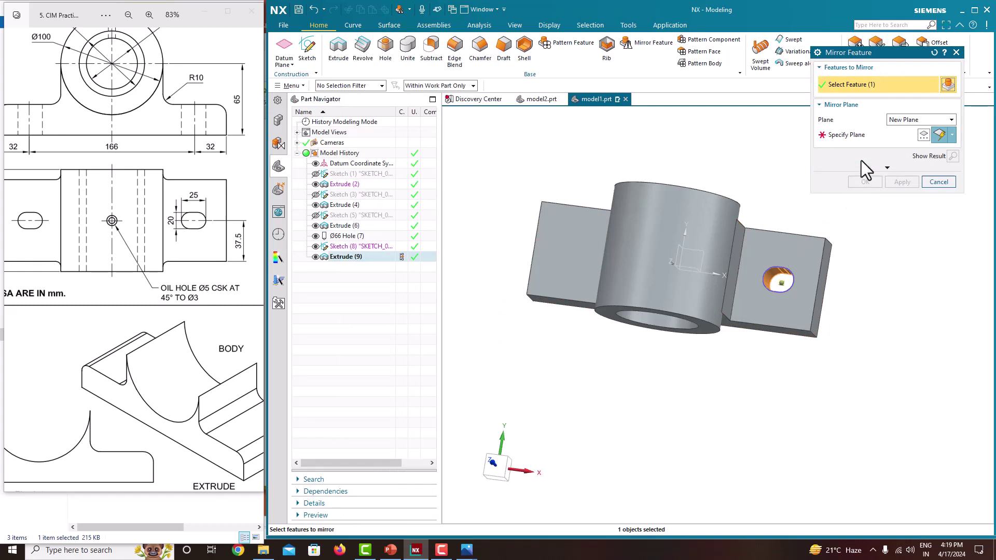
{"action": "left_click", "coordinate": [856, 137]}
{"action": "middle_click_drag", "start_coordinate": [783, 173], "coordinate": [786, 146]}
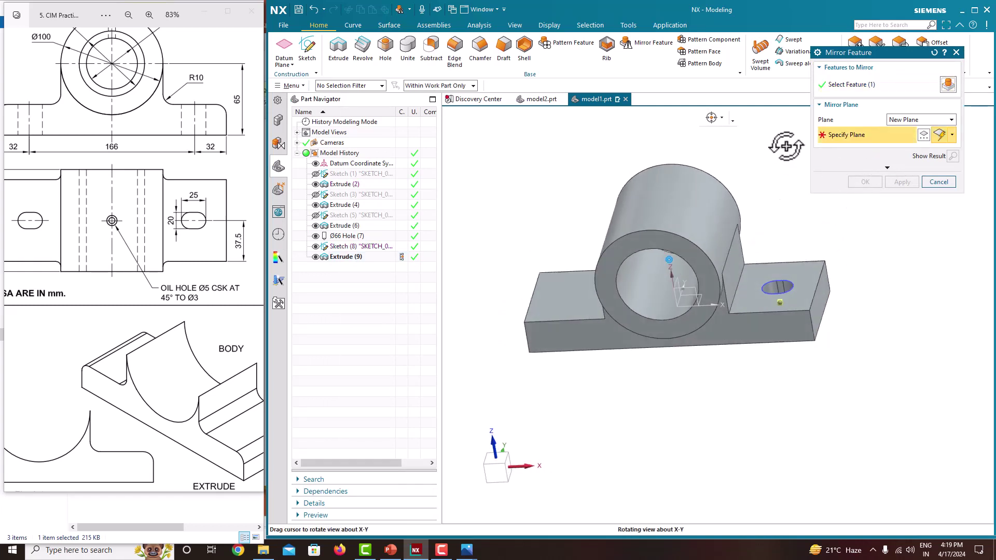
{"action": "left_click", "coordinate": [677, 282]}
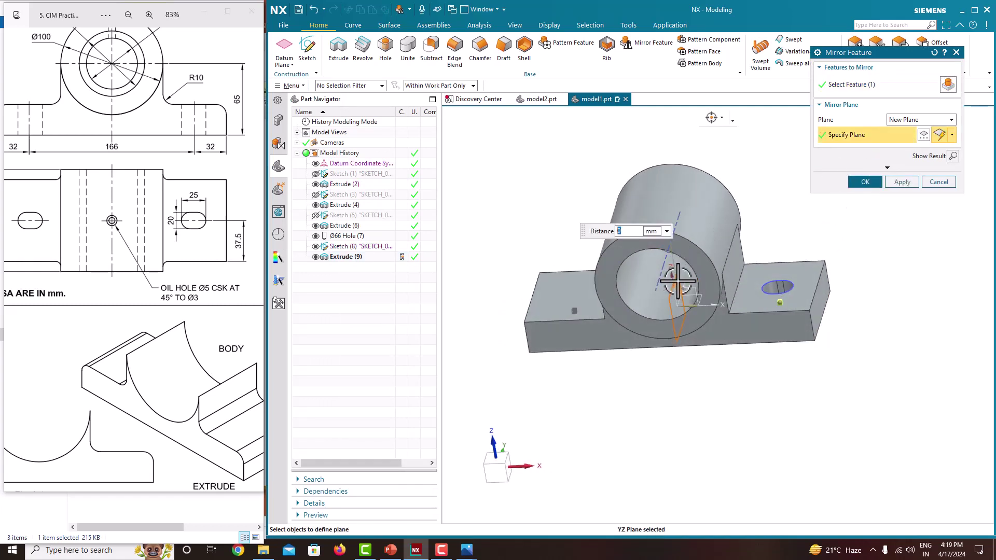
{"action": "left_click", "coordinate": [865, 182]}
{"action": "middle_click_drag", "start_coordinate": [865, 216], "coordinate": [889, 263]}
{"action": "mouse_move", "coordinate": [576, 244]}
{"action": "middle_mouse_down"}
{"action": "mouse_move", "coordinate": [596, 251]}
{"action": "mouse_move", "coordinate": [589, 216]}
{"action": "middle_mouse_up"}
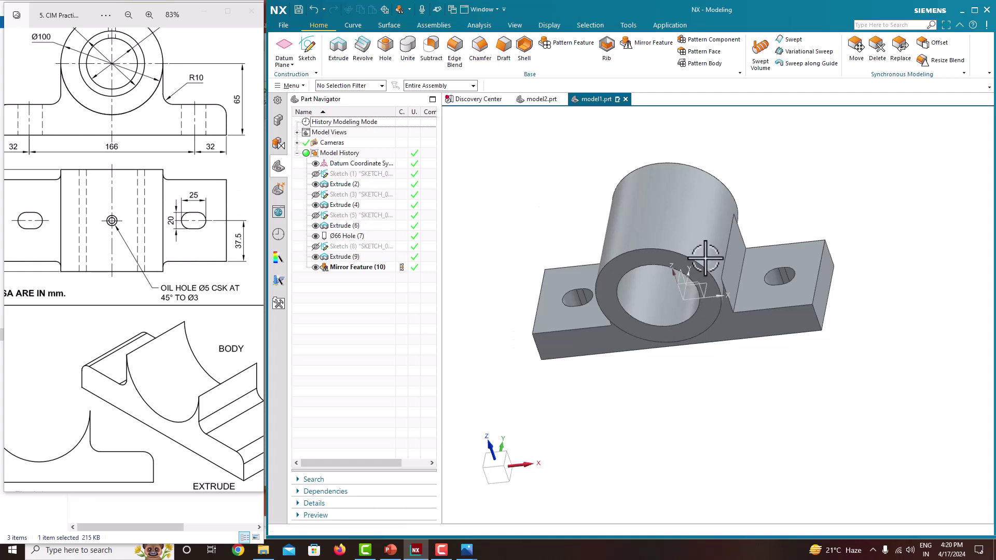
Apply a 15 mm edge blend to the outer upper edges of both flanges and the edges where they meet the bearing body
{"action": "left_click", "coordinate": [455, 58]}
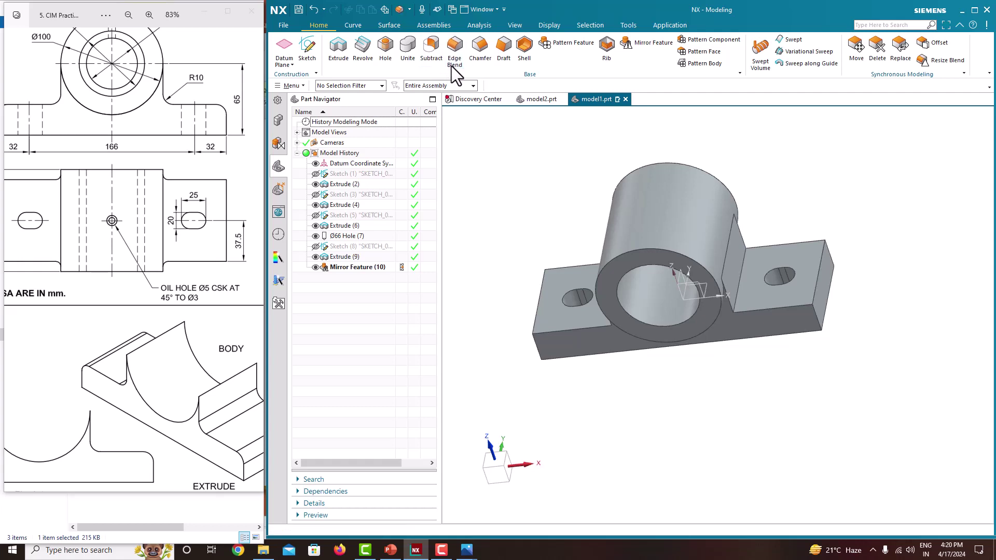
{"action": "left_click", "coordinate": [818, 267]}
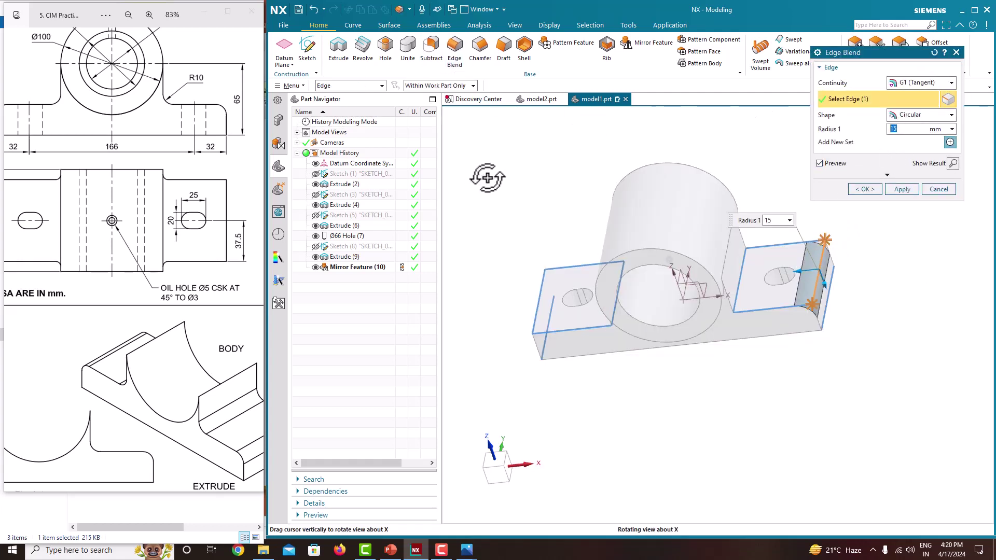
{"action": "middle_click_drag", "start_coordinate": [486, 174], "coordinate": [571, 236]}
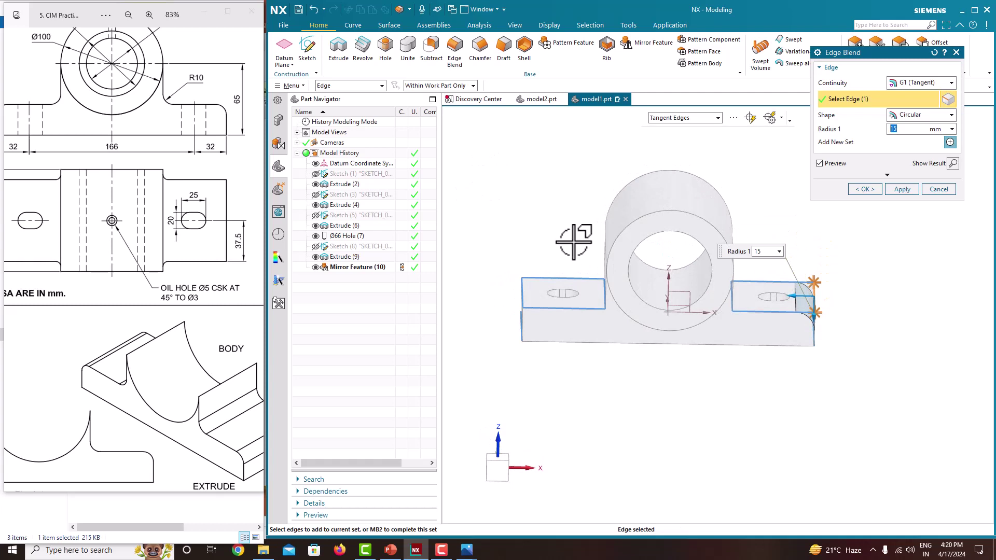
{"action": "left_click", "coordinate": [523, 294]}
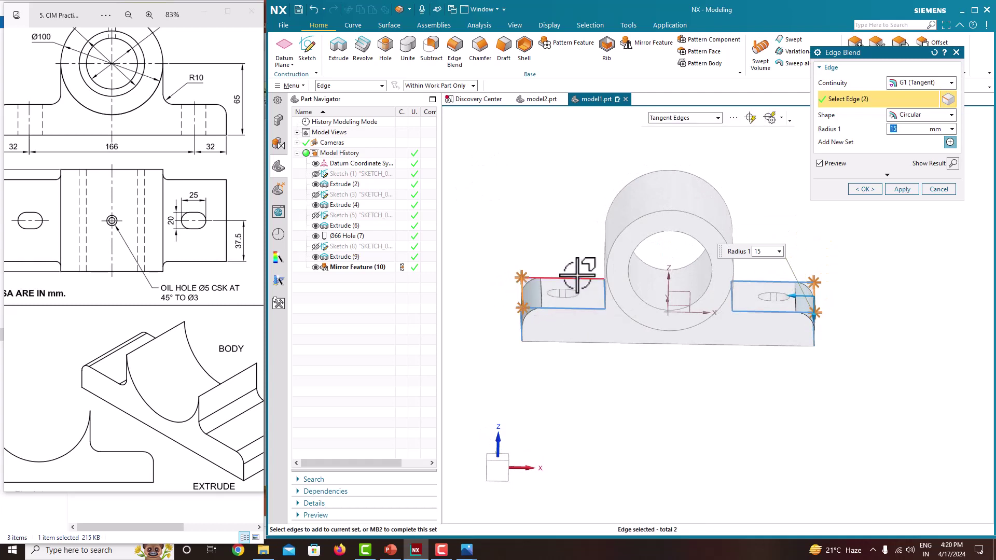
{"action": "middle_click_drag", "start_coordinate": [574, 285], "coordinate": [596, 289]}
{"action": "left_click", "coordinate": [602, 288]}
{"action": "middle_click_drag", "start_coordinate": [663, 326], "coordinate": [596, 322]}
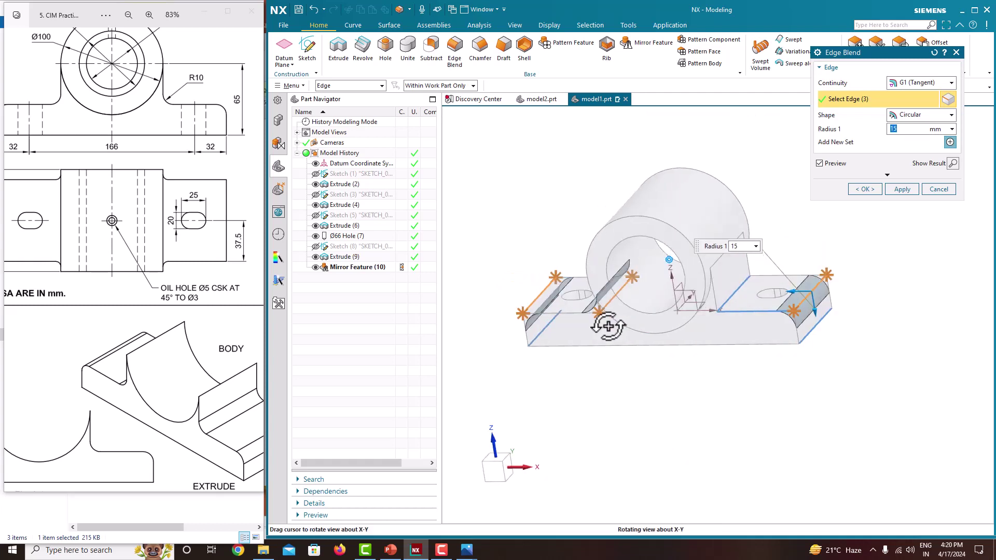
{"action": "left_click", "coordinate": [734, 289]}
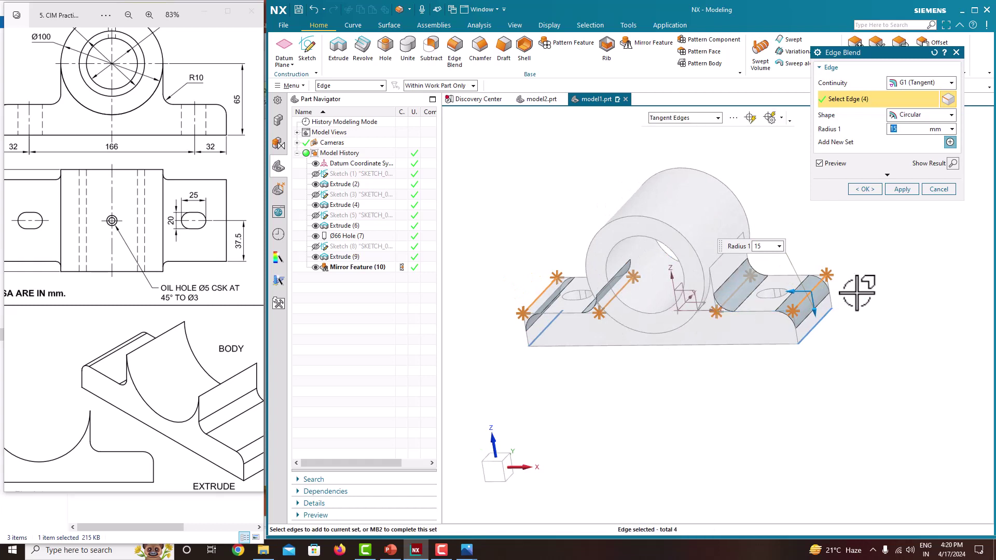
{"action": "left_click", "coordinate": [874, 189]}
{"action": "mouse_move", "coordinate": [849, 249]}
{"action": "middle_mouse_down"}
{"action": "mouse_move", "coordinate": [872, 223]}
{"action": "mouse_move", "coordinate": [875, 243]}
{"action": "middle_mouse_up"}
Start an At Distance datum plane from the underside of the base and place it about 76 mm above that face
{"action": "mouse_move", "coordinate": [125, 201]}
{"action": "left_mouse_down"}
{"action": "mouse_move", "coordinate": [82, 101]}
{"action": "mouse_move", "coordinate": [101, 273]}
{"action": "mouse_move", "coordinate": [71, 280]}
{"action": "mouse_move", "coordinate": [92, 314]}
{"action": "mouse_move", "coordinate": [132, 307]}
{"action": "mouse_move", "coordinate": [118, 309]}
{"action": "left_mouse_up"}
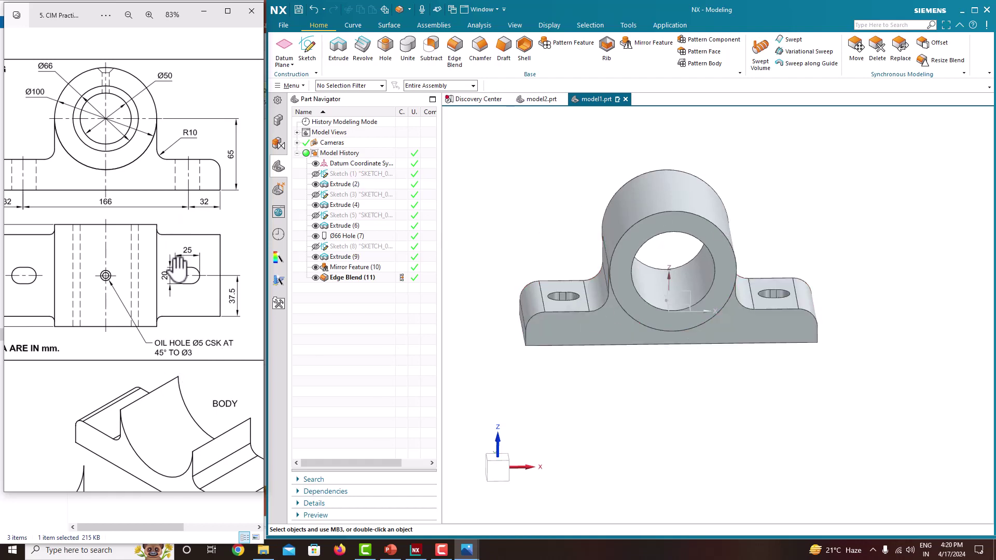
{"action": "middle_click_drag", "start_coordinate": [676, 285], "coordinate": [700, 252]}
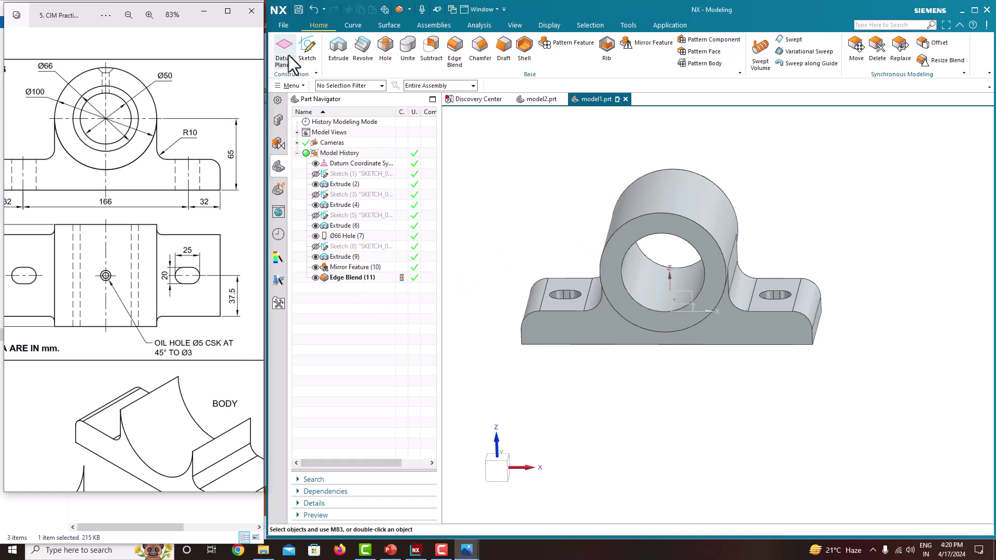
{"action": "left_click", "coordinate": [307, 50]}
{"action": "middle_click_drag", "start_coordinate": [687, 314], "coordinate": [722, 296]}
{"action": "left_click", "coordinate": [729, 308]}
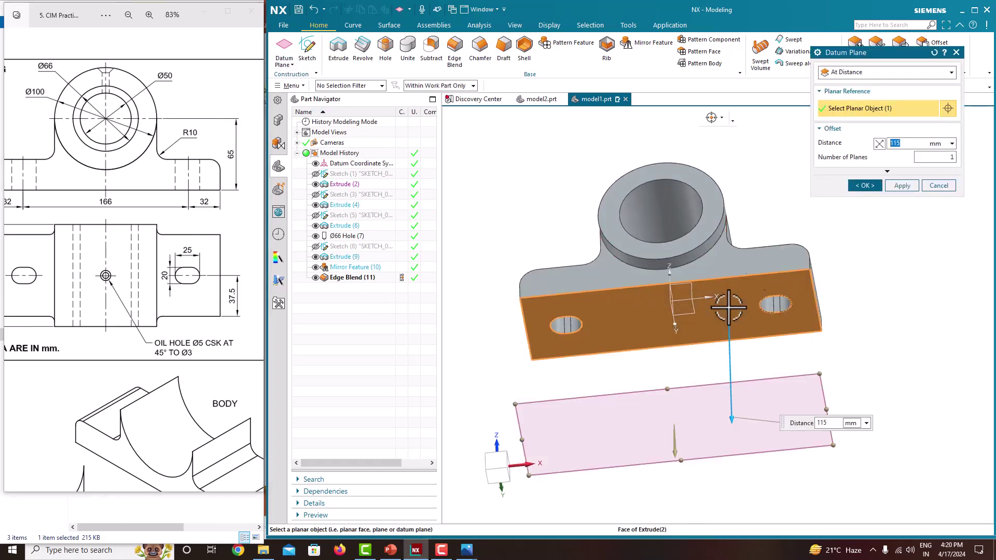
{"action": "left_click", "coordinate": [863, 75]}
{"action": "key", "text": "Escape"}
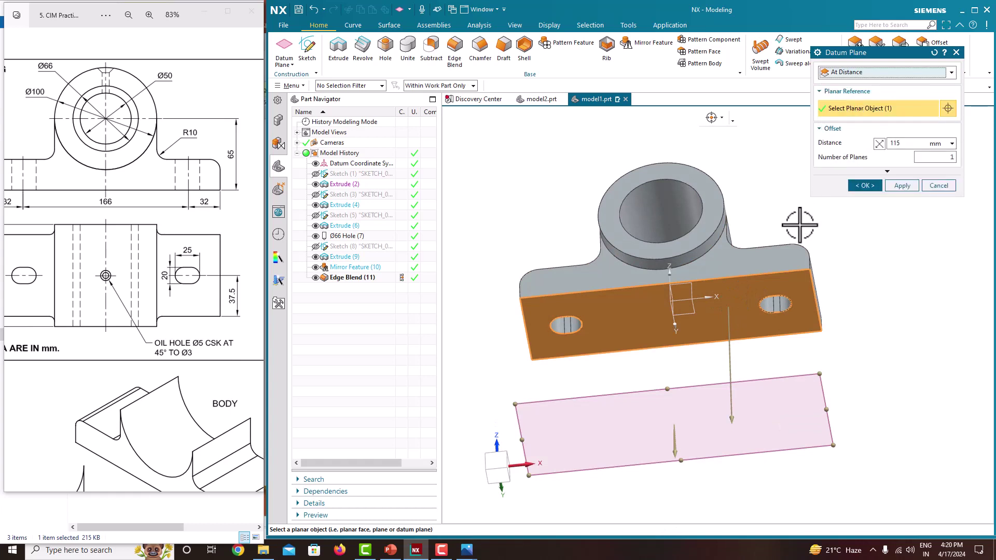
{"action": "middle_click_drag", "start_coordinate": [789, 218], "coordinate": [683, 472]}
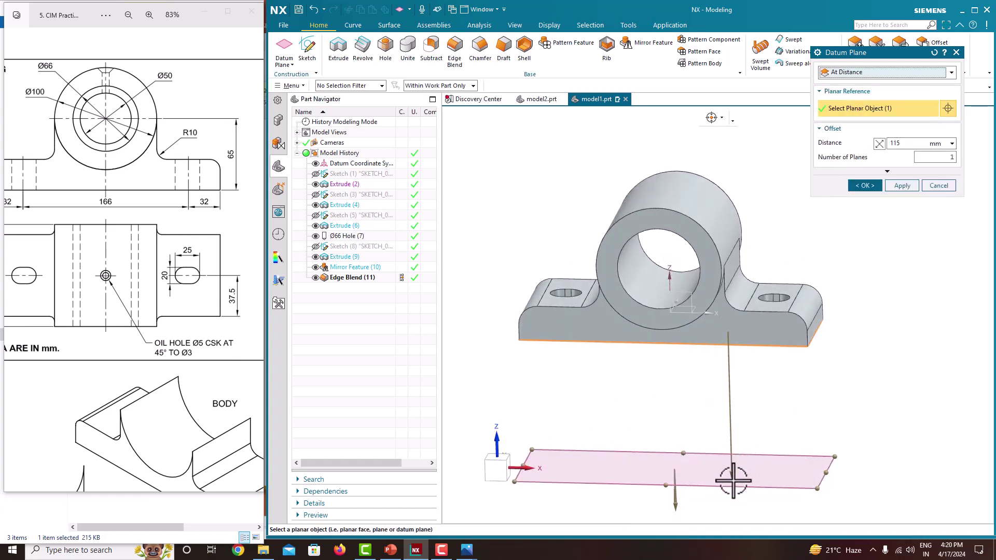
{"action": "left_click_drag", "start_coordinate": [731, 473], "coordinate": [711, 249]}
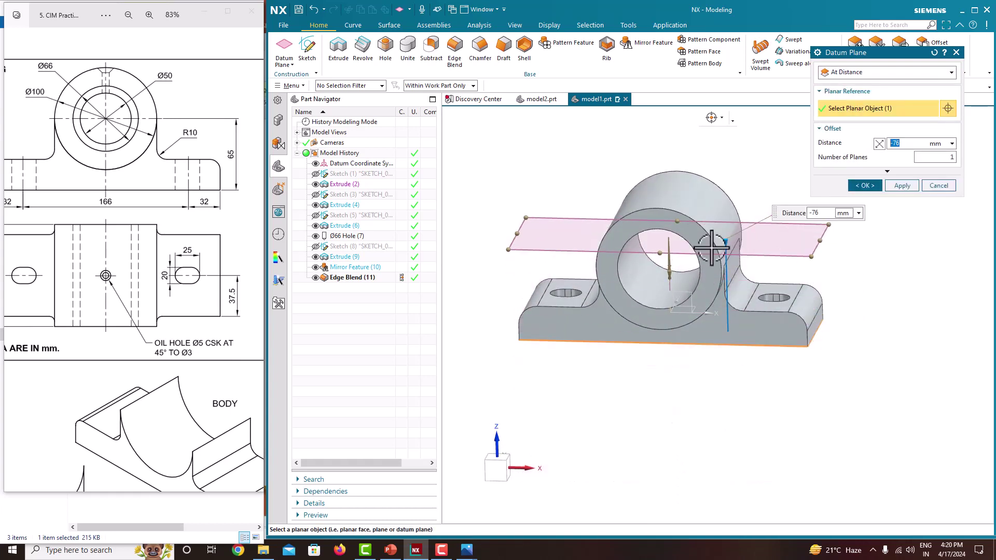
Set the datum plane's distance to 65+50 mm, reverse its offset so it lies above the base, and create it
{"action": "scroll", "coordinate": [150, 209], "scroll_direction": "down", "scroll_amount": 1}
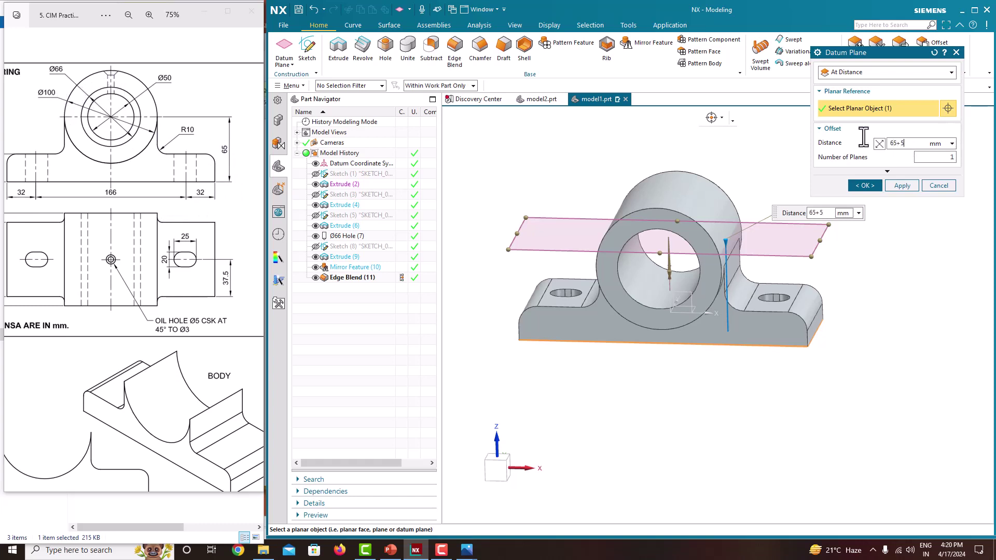
{"action": "type", "text": "0"}
{"action": "key", "text": "Return"}
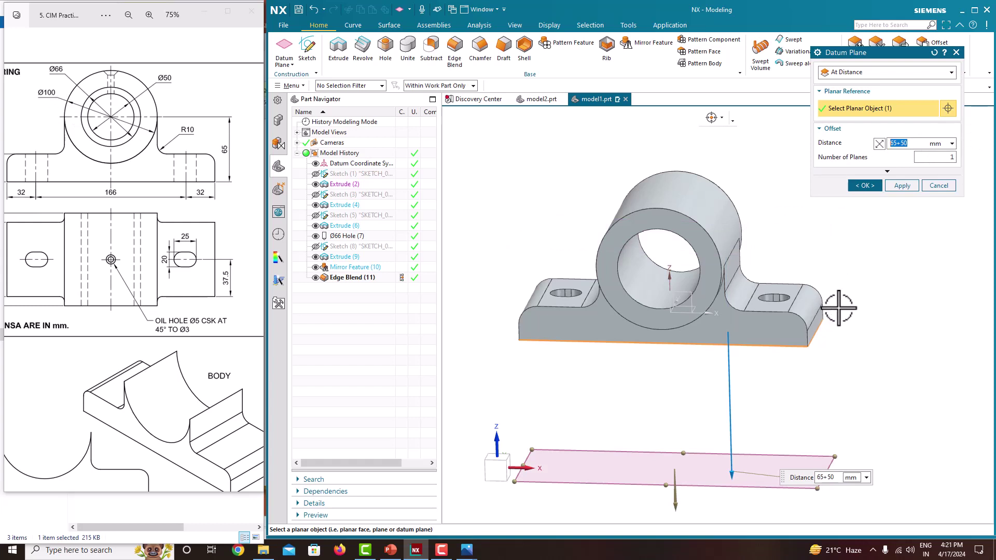
{"action": "left_click", "coordinate": [880, 143]}
{"action": "left_click", "coordinate": [866, 186]}
{"action": "middle_click_drag", "start_coordinate": [862, 205], "coordinate": [866, 249]}
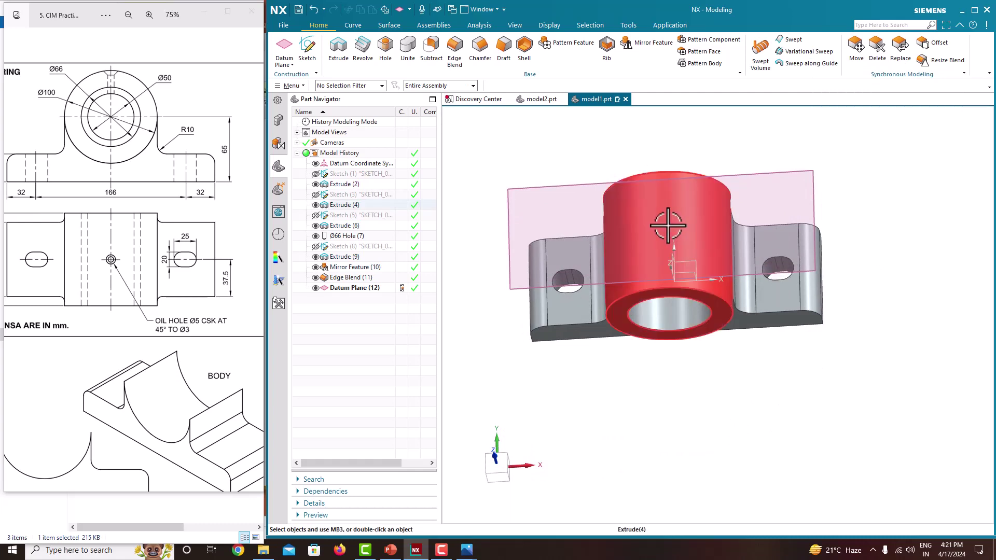
Start a sketch on the new datum plane and set the Sketch Point selection scope to Entire Assembly
{"action": "left_click", "coordinate": [772, 170]}
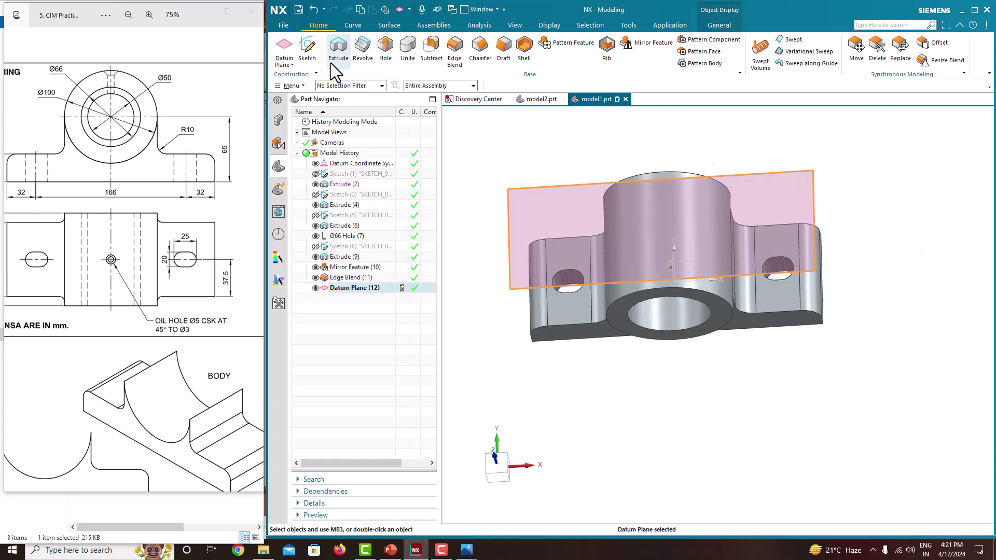
{"action": "left_click", "coordinate": [307, 52]}
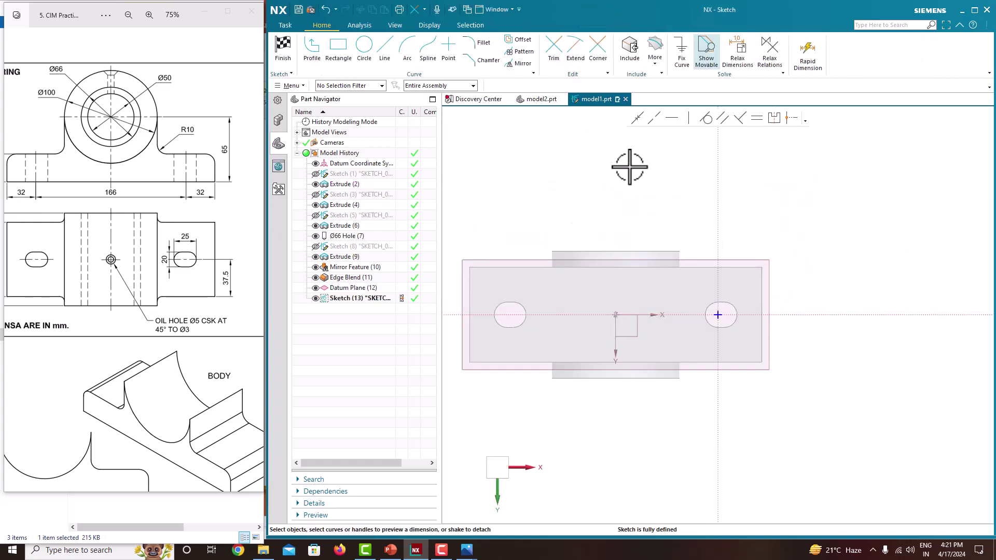
{"action": "left_click", "coordinate": [448, 97]}
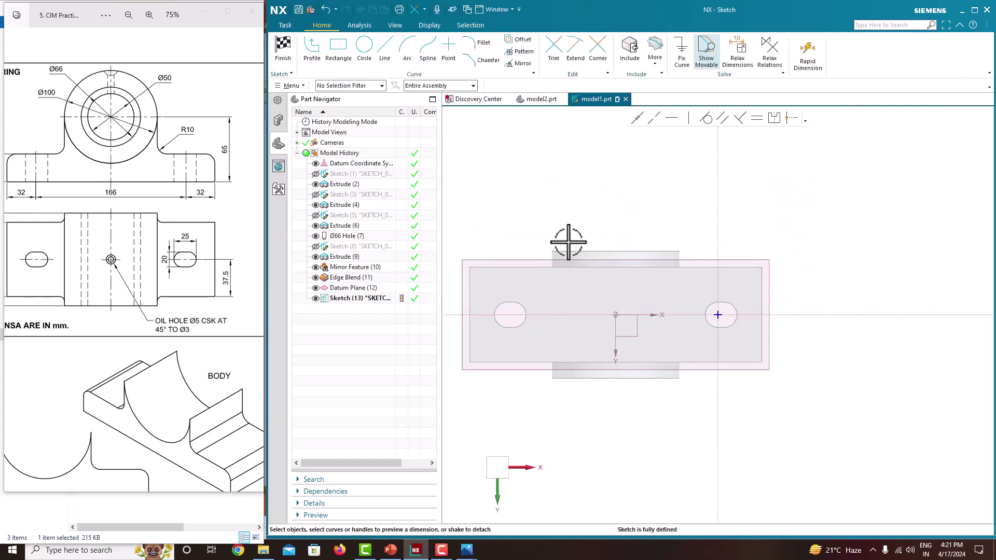
{"action": "left_click", "coordinate": [449, 62]}
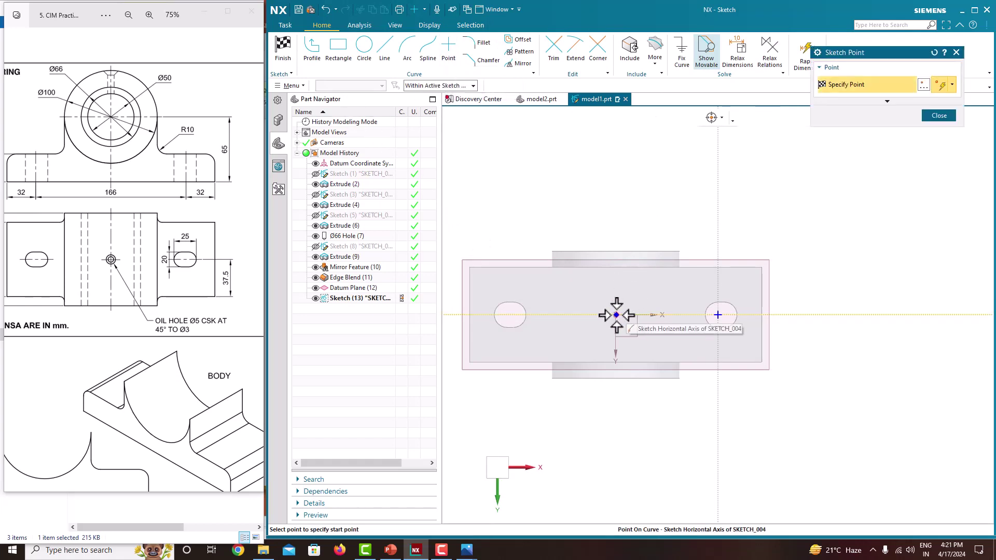
{"action": "scroll", "coordinate": [616, 315], "scroll_direction": "up", "scroll_amount": 5}
{"action": "scroll", "coordinate": [686, 315], "scroll_direction": "down", "scroll_amount": 4}
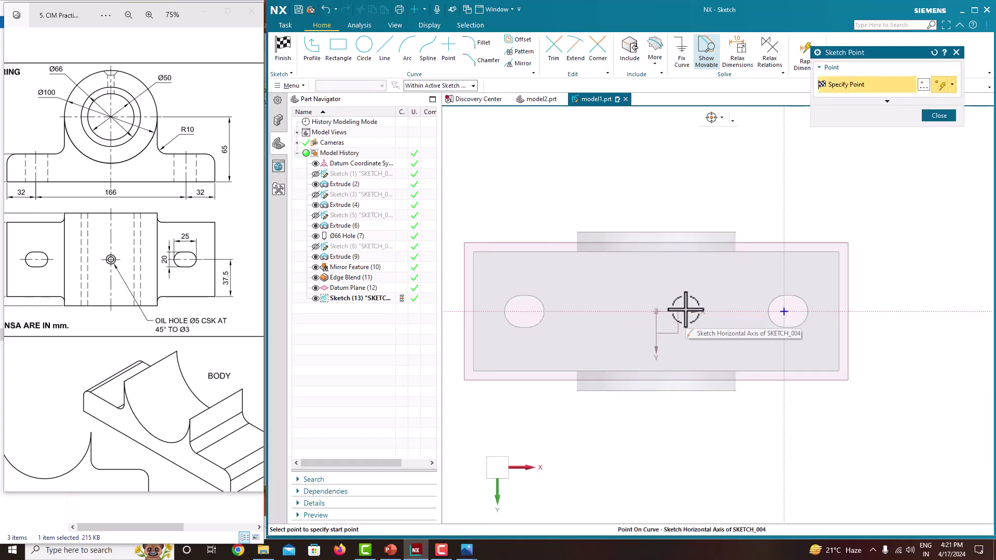
{"action": "left_click", "coordinate": [459, 85]}
{"action": "left_click", "coordinate": [460, 95]}
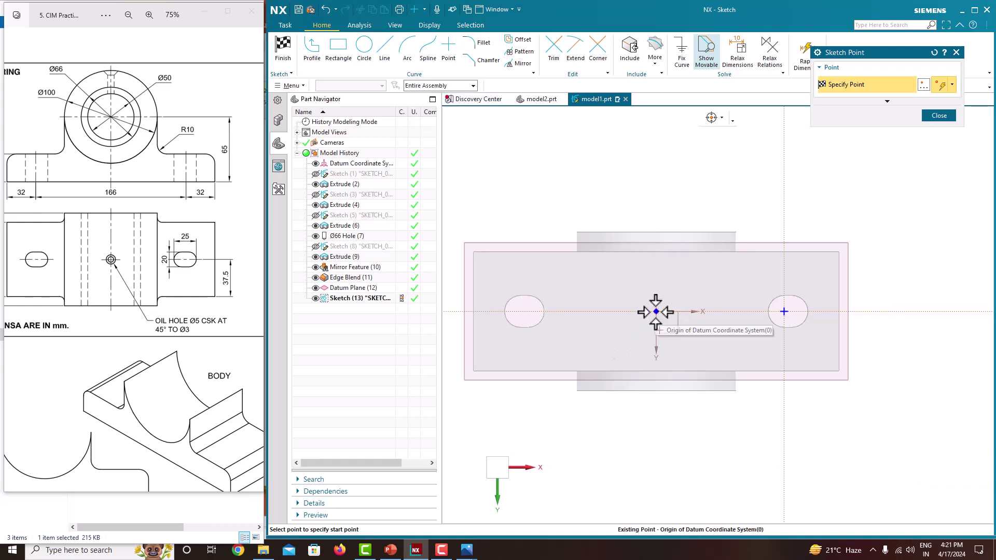
Place a sketch point at the origin of the datum coordinate system and finish the sketch
{"action": "middle_click_drag", "start_coordinate": [758, 245], "coordinate": [762, 240]}
{"action": "right_click", "coordinate": [696, 162]}
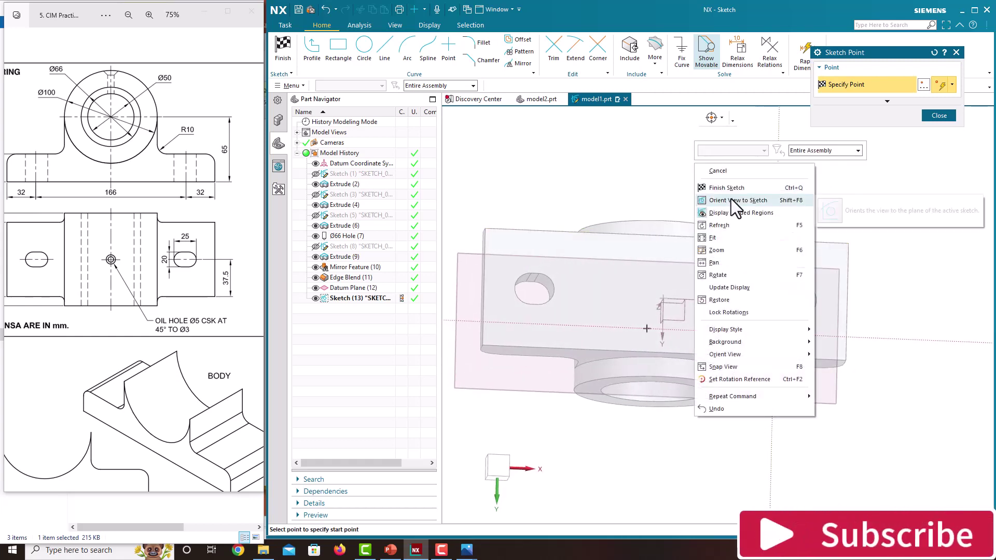
{"action": "left_click", "coordinate": [731, 200]}
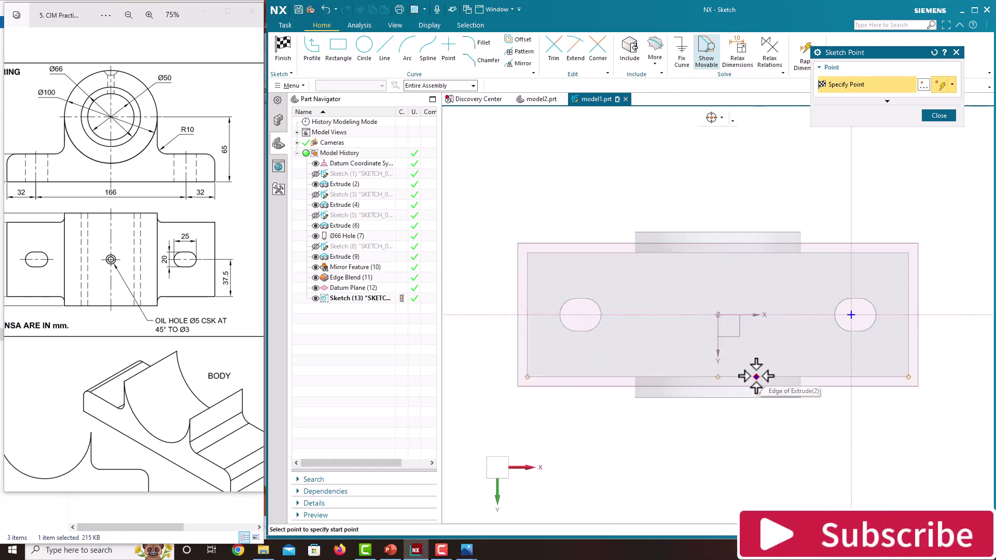
{"action": "scroll", "coordinate": [747, 358], "scroll_direction": "up", "scroll_amount": 3}
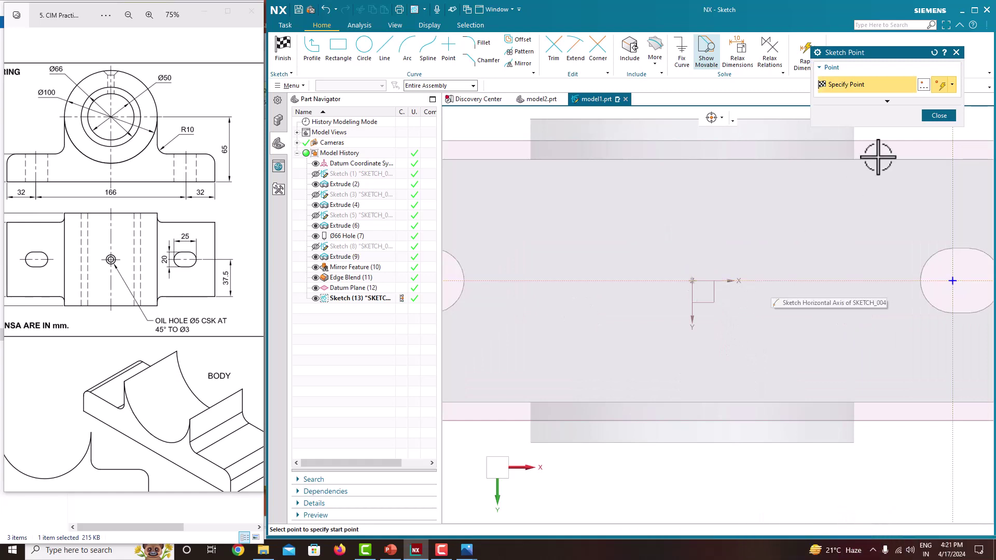
{"action": "left_click", "coordinate": [935, 117]}
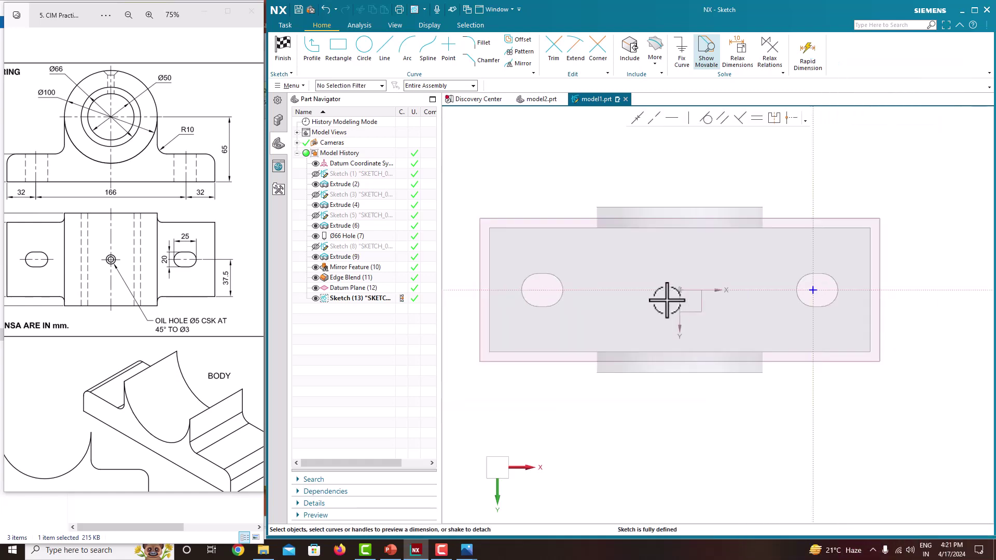
{"action": "left_click", "coordinate": [448, 48]}
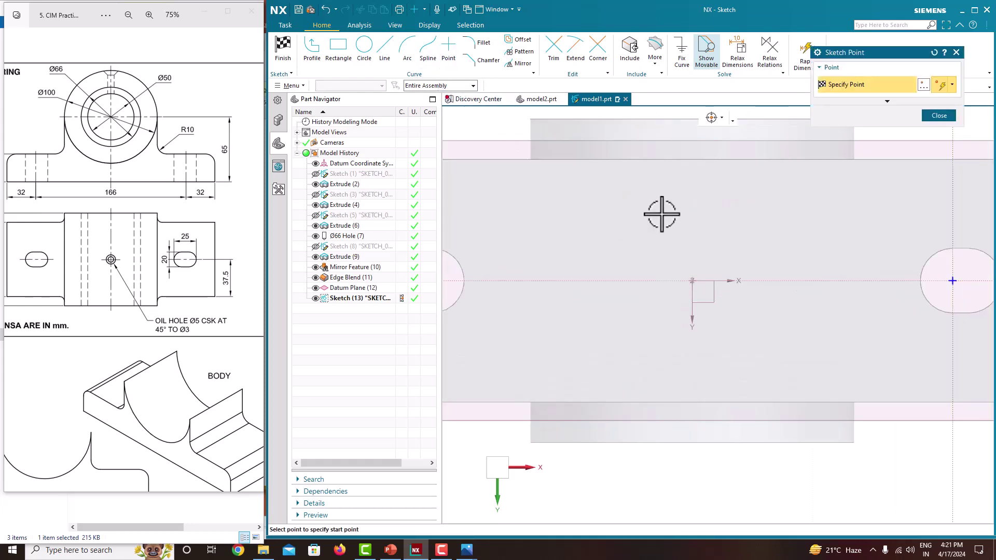
{"action": "right_click", "coordinate": [693, 281]}
{"action": "left_click", "coordinate": [729, 20]}
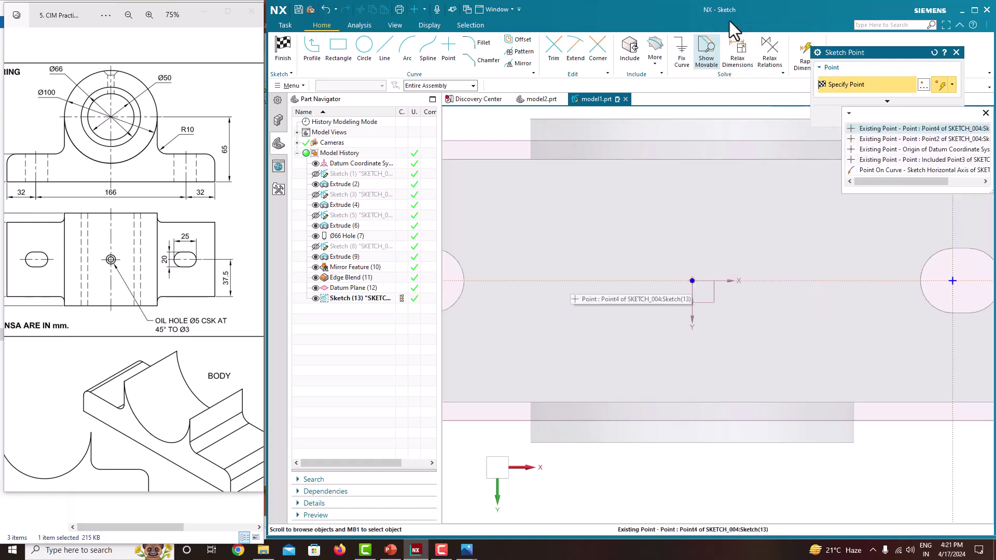
{"action": "left_click", "coordinate": [872, 129]}
{"action": "left_click", "coordinate": [944, 114]}
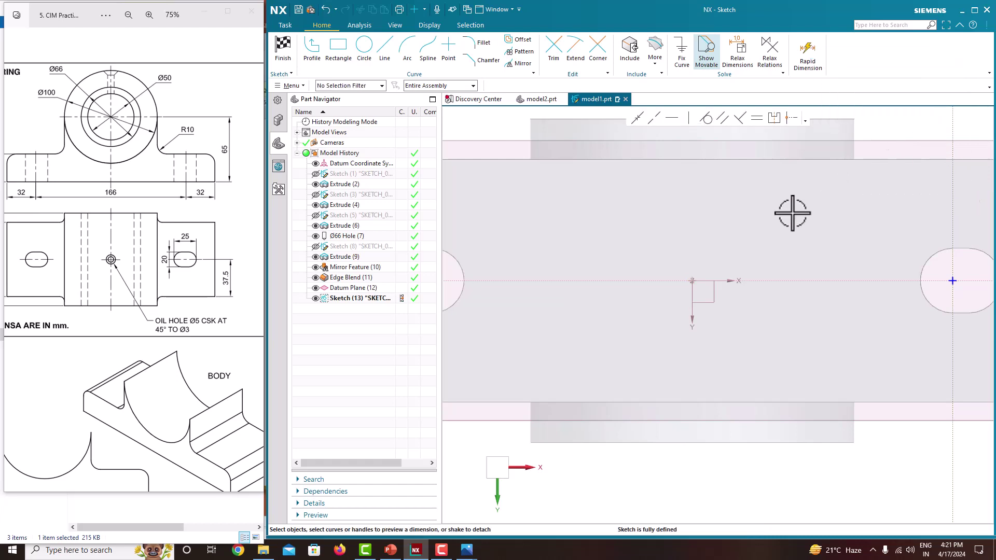
{"action": "mouse_move", "coordinate": [789, 211]}
{"action": "middle_mouse_down"}
{"action": "mouse_move", "coordinate": [827, 229]}
{"action": "mouse_move", "coordinate": [727, 270]}
{"action": "mouse_move", "coordinate": [805, 325]}
{"action": "mouse_move", "coordinate": [756, 278]}
{"action": "mouse_move", "coordinate": [756, 200]}
{"action": "middle_mouse_up"}
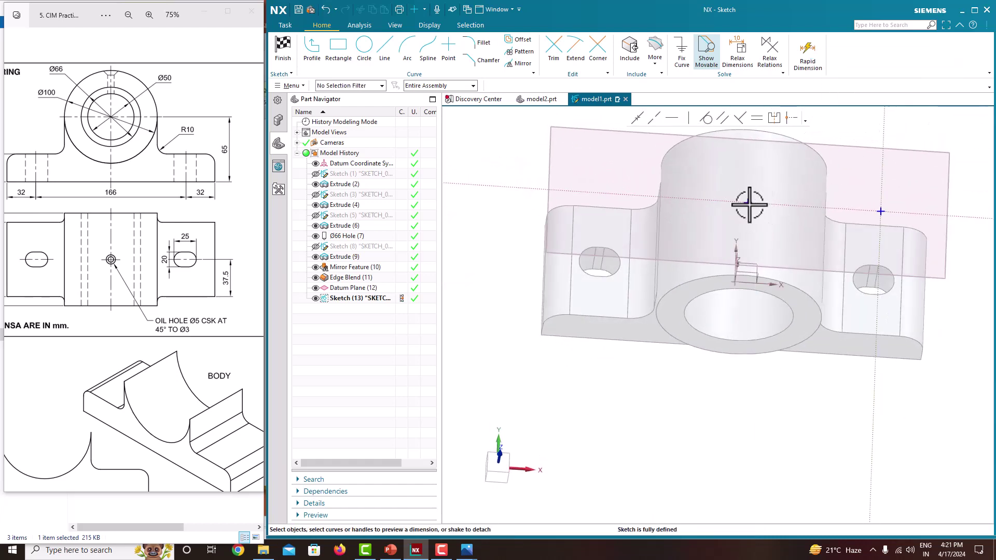
{"action": "right_click", "coordinate": [508, 197]}
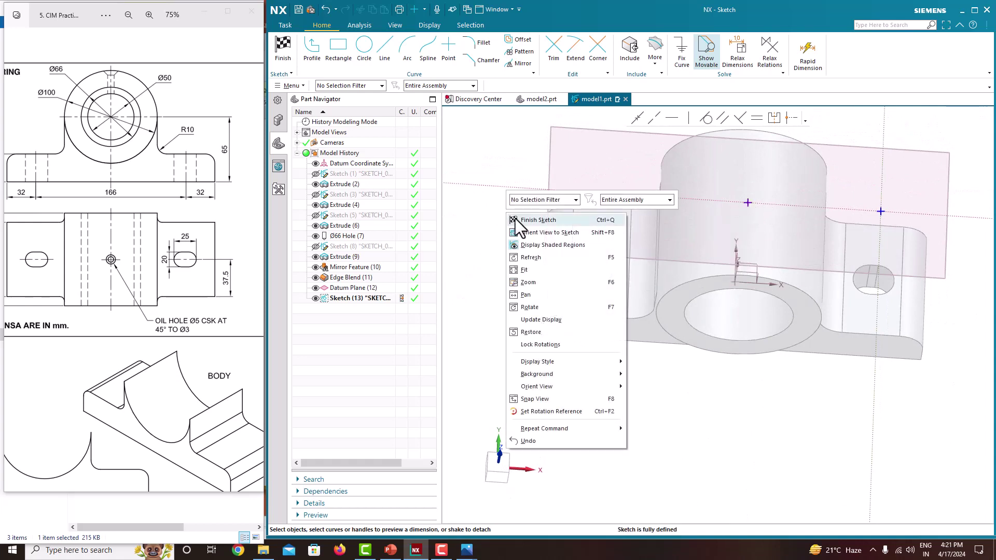
{"action": "left_click", "coordinate": [515, 219]}
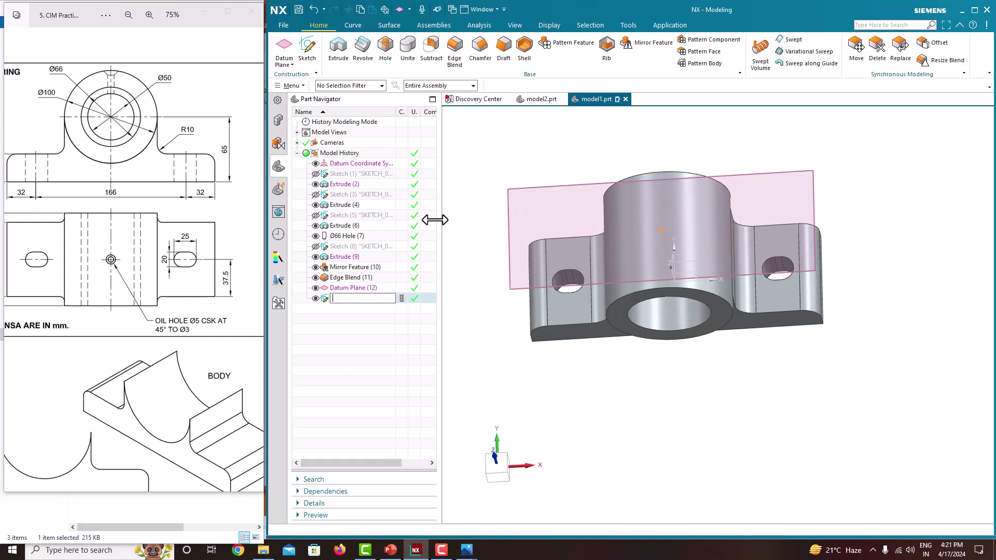
Start a countersunk hole at the sketched point with a 3 mm hole diameter, 5 mm countersink diameter and 45° countersink angle
{"action": "left_click", "coordinate": [386, 47]}
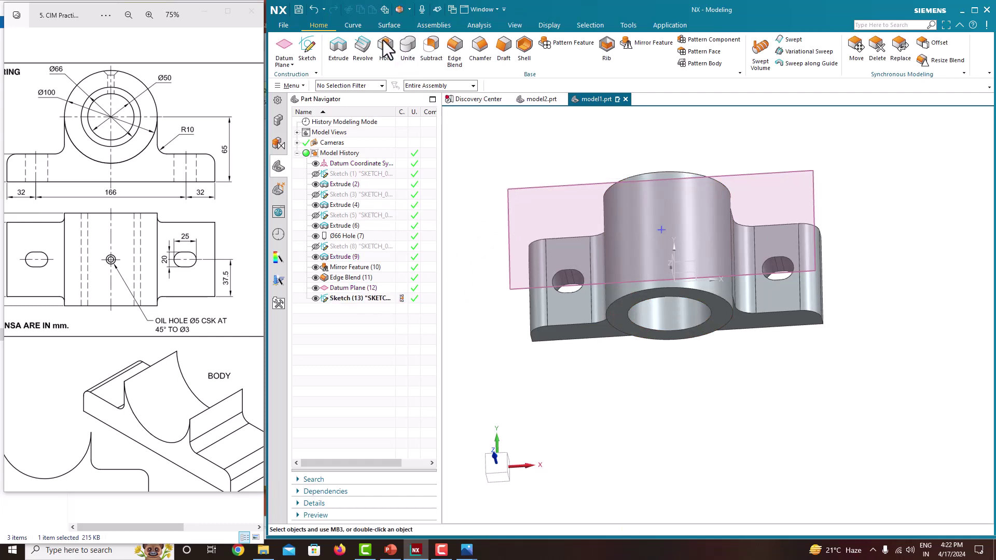
{"action": "left_click", "coordinate": [666, 235]}
{"action": "middle_click_drag", "start_coordinate": [756, 295], "coordinate": [737, 343]}
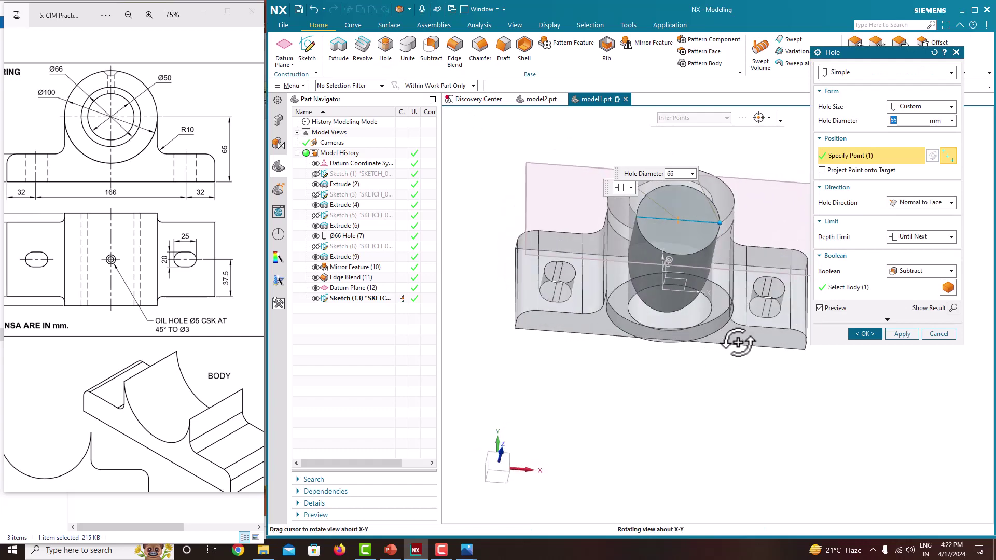
{"action": "left_click", "coordinate": [858, 74]}
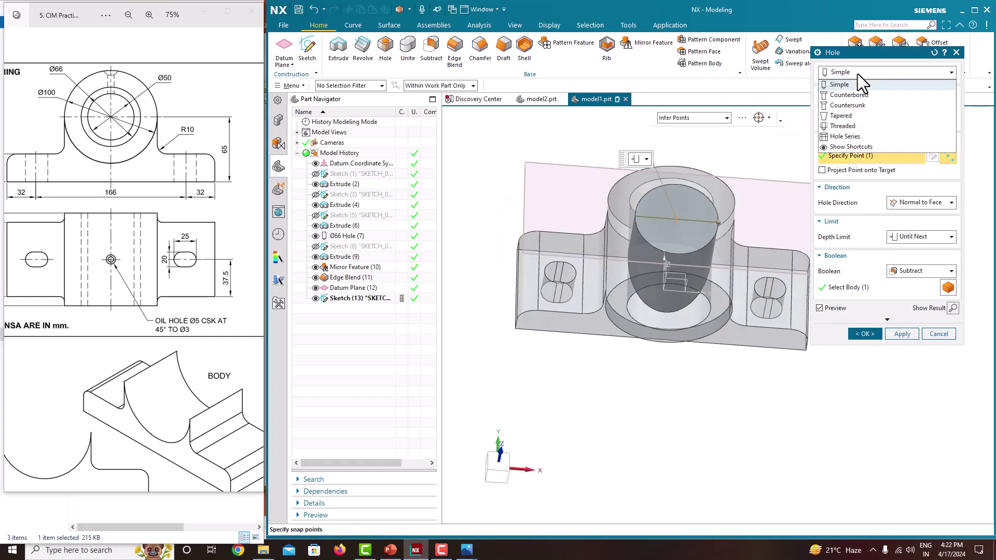
{"action": "left_click", "coordinate": [857, 102]}
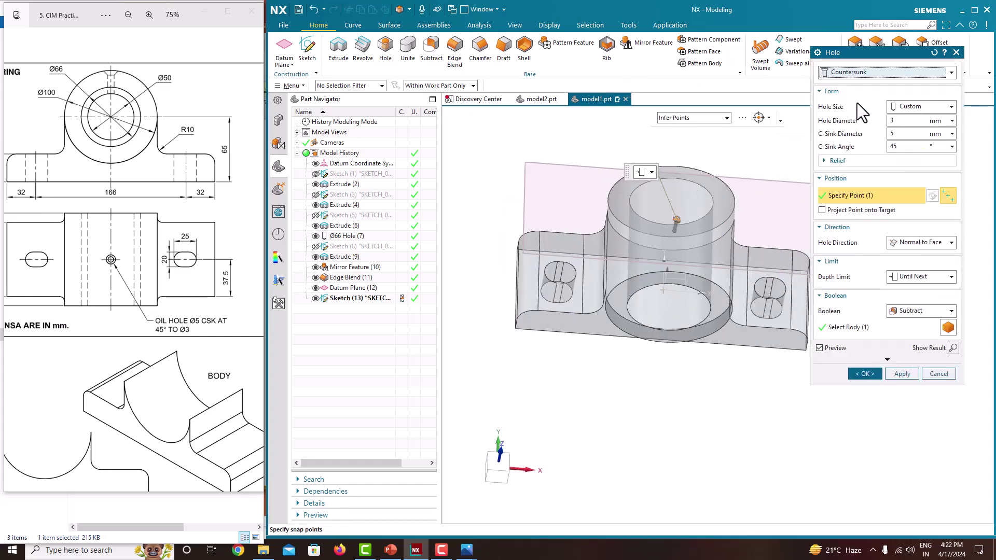
{"action": "left_click", "coordinate": [907, 122]}
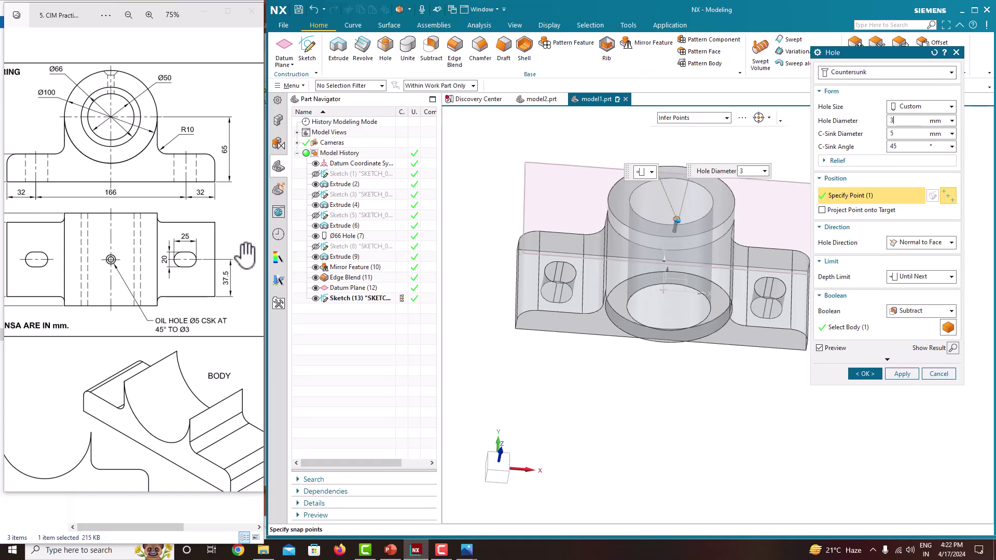
{"action": "left_click", "coordinate": [910, 122]}
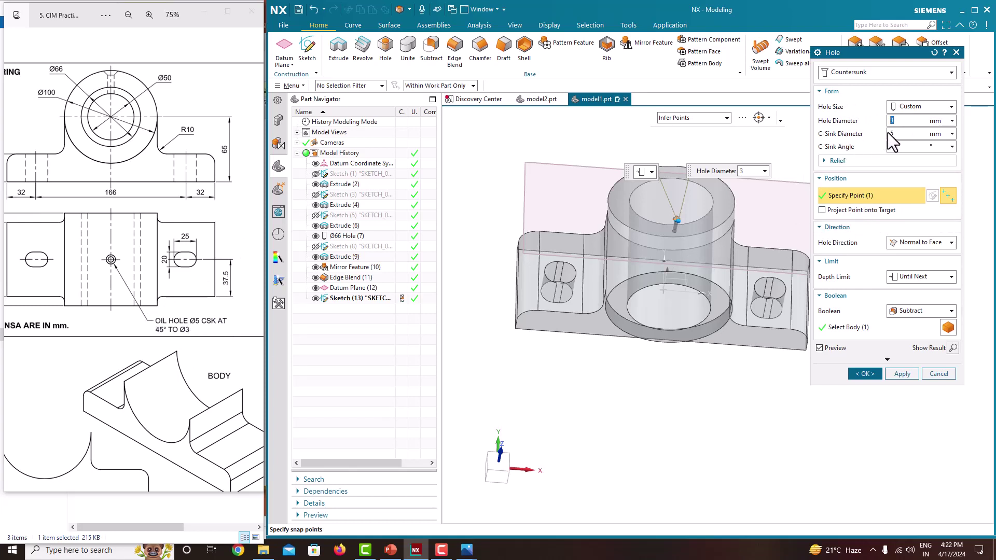
{"action": "key", "text": "Tab"}
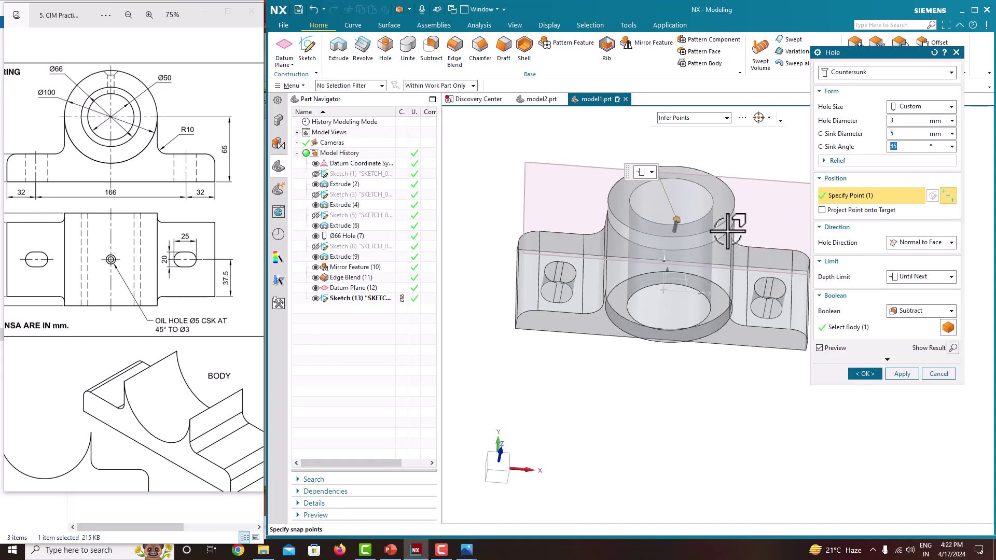
Set the countersunk hole's depth limit to Until Next and create it as a subtraction from the bearing body
{"action": "mouse_move", "coordinate": [733, 223]}
{"action": "middle_mouse_down"}
{"action": "mouse_move", "coordinate": [708, 215]}
{"action": "mouse_move", "coordinate": [729, 196]}
{"action": "mouse_move", "coordinate": [726, 214]}
{"action": "middle_mouse_up"}
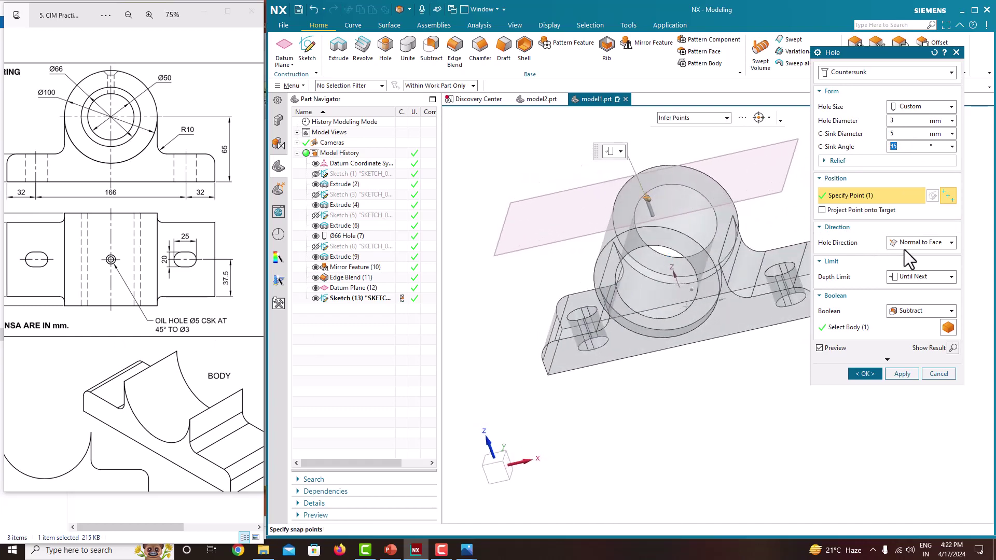
{"action": "left_click", "coordinate": [920, 276]}
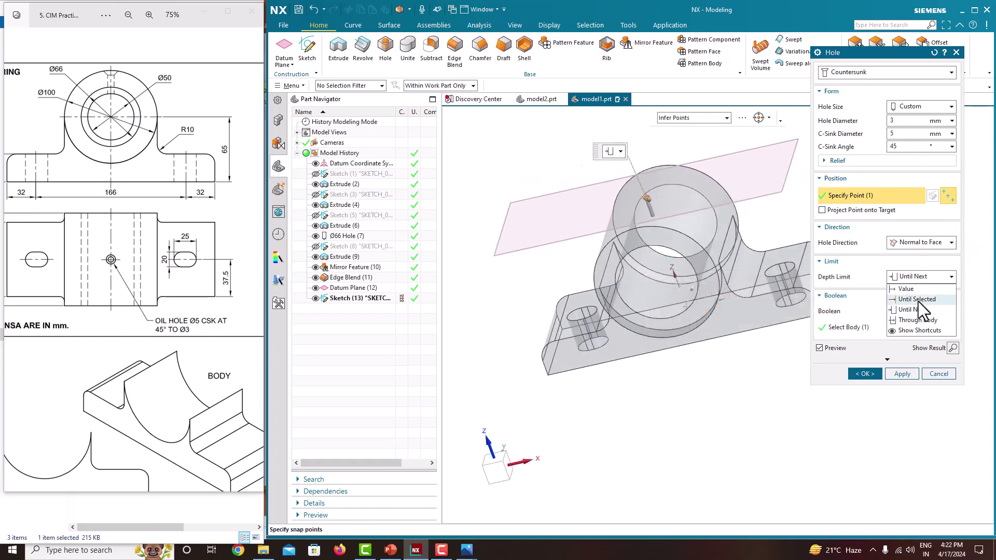
{"action": "left_click", "coordinate": [918, 300]}
{"action": "left_click", "coordinate": [910, 277]}
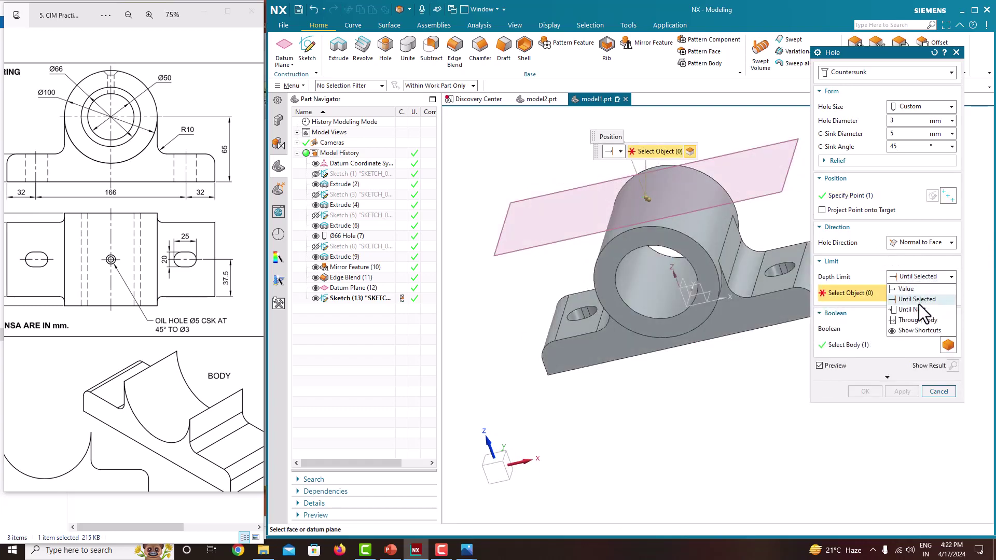
{"action": "left_click", "coordinate": [919, 309]}
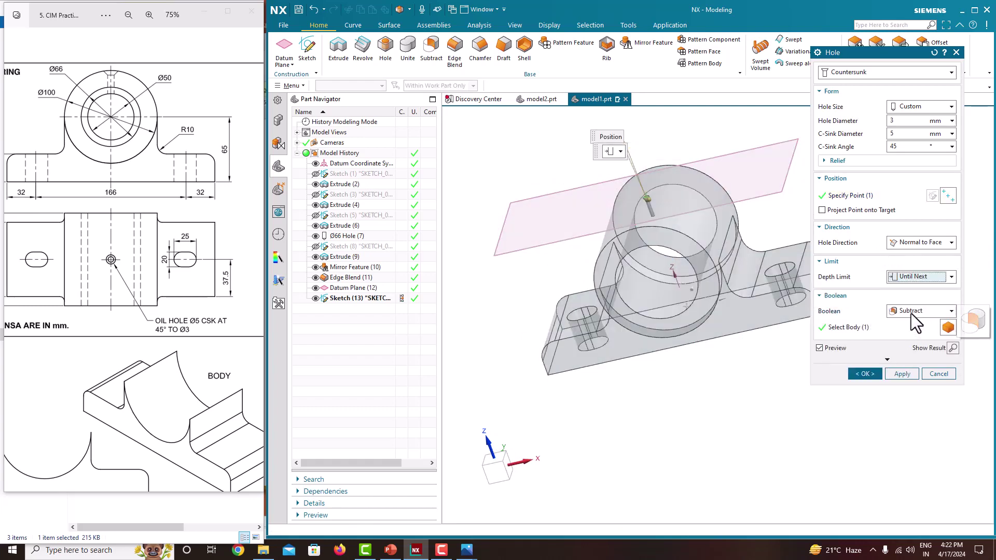
{"action": "left_click", "coordinate": [873, 374]}
Hide the datum plane above the bearing and the point sketch used for the oil hole
{"action": "middle_click_drag", "start_coordinate": [758, 284], "coordinate": [802, 309]}
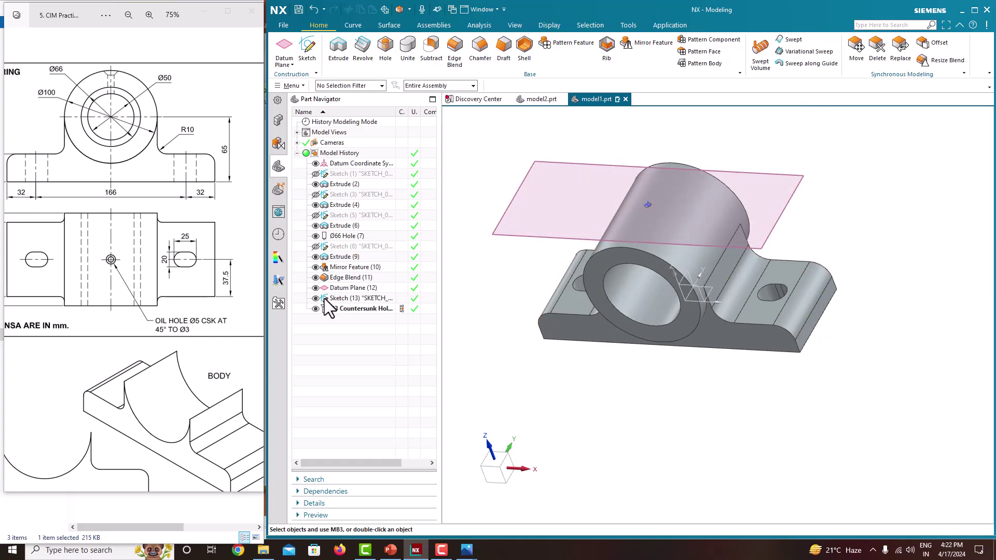
{"action": "left_click", "coordinate": [316, 288]}
{"action": "middle_click_drag", "start_coordinate": [548, 221], "coordinate": [574, 218]}
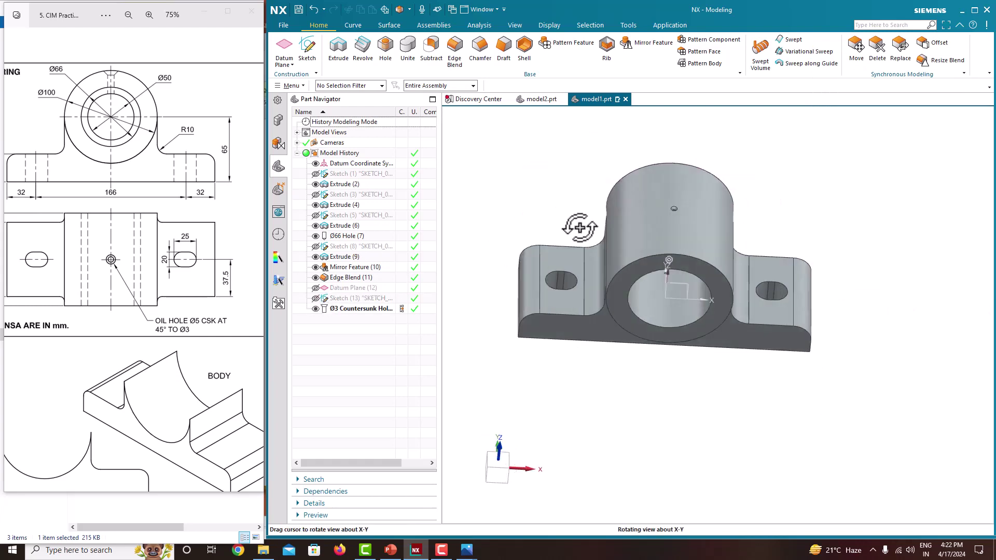
Examine the countersunk oil hole outside and inside the bore, and compare the finished body with the full bushed bearing drawing
{"action": "scroll", "coordinate": [641, 203], "scroll_direction": "up", "scroll_amount": 5}
{"action": "middle_click_drag", "start_coordinate": [633, 196], "coordinate": [652, 226]}
{"action": "scroll", "coordinate": [519, 296], "scroll_direction": "down", "scroll_amount": 8}
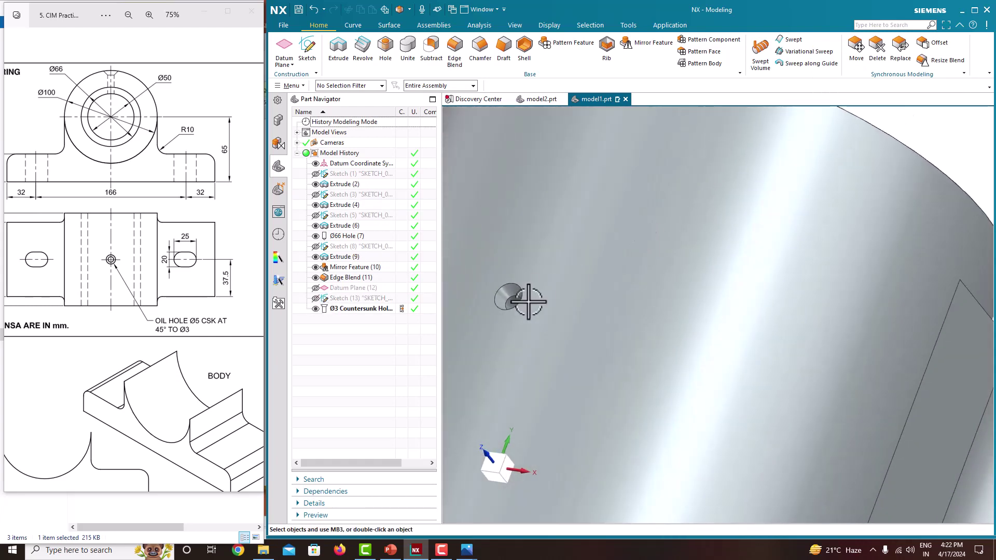
{"action": "scroll", "coordinate": [539, 247], "scroll_direction": "up", "scroll_amount": 6}
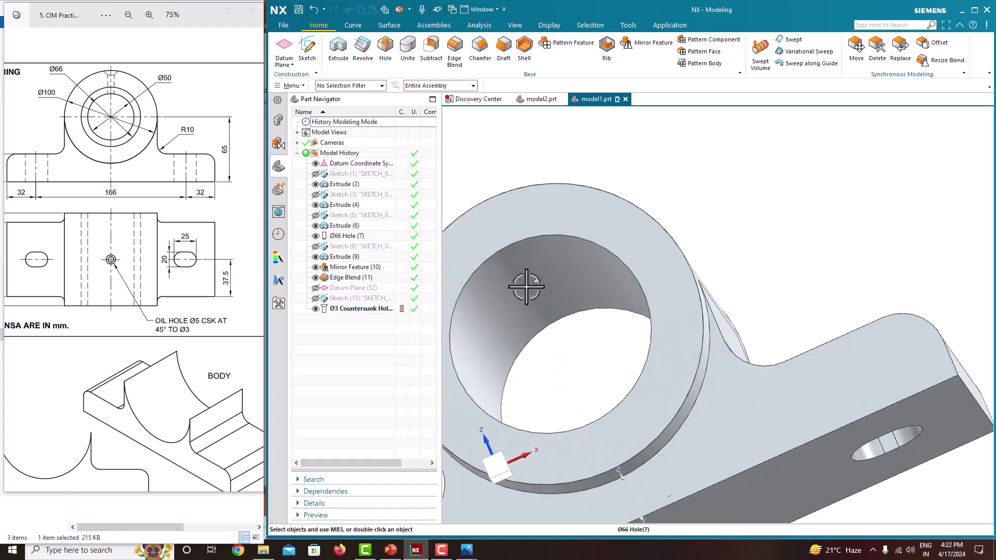
{"action": "middle_click_drag", "start_coordinate": [560, 276], "coordinate": [633, 289]}
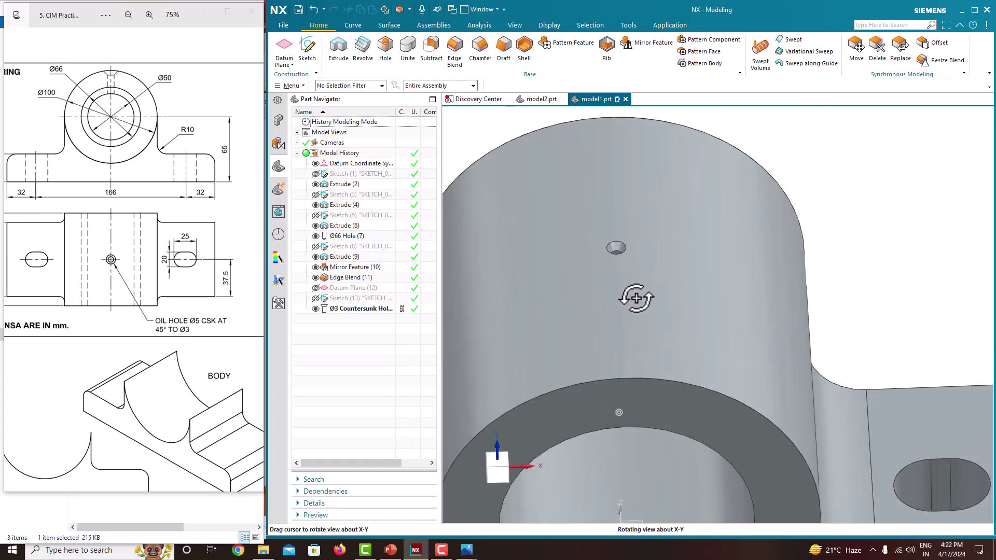
{"action": "scroll", "coordinate": [632, 304], "scroll_direction": "down", "scroll_amount": 7}
{"action": "scroll", "coordinate": [632, 304], "scroll_direction": "up", "scroll_amount": 5}
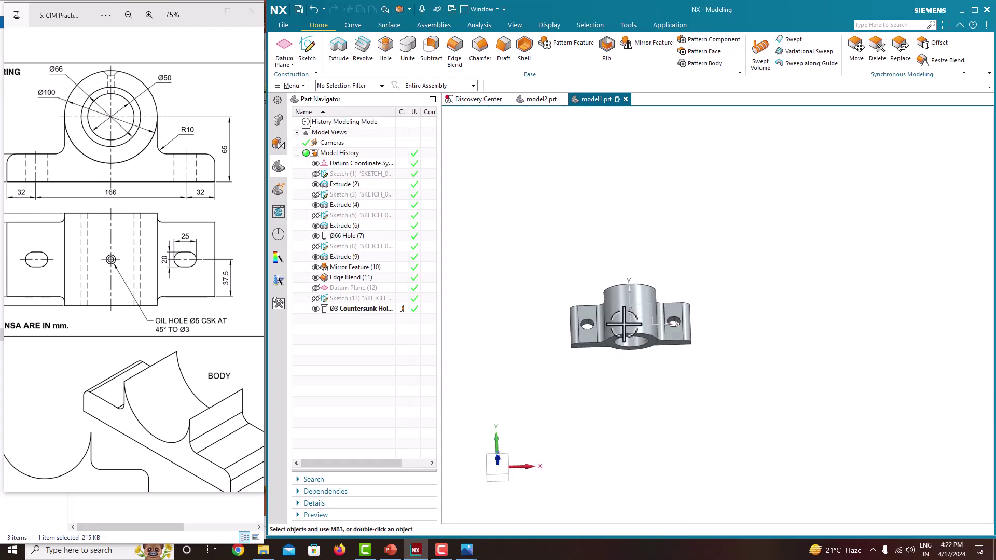
{"action": "middle_click_drag", "start_coordinate": [642, 306], "coordinate": [758, 273]}
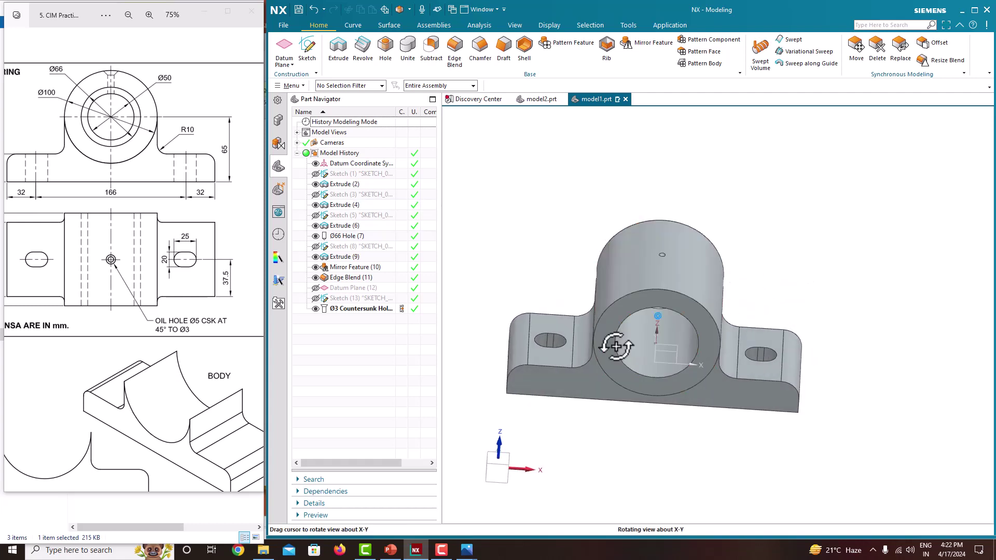
{"action": "middle_click_drag", "start_coordinate": [613, 345], "coordinate": [601, 347]}
{"action": "mouse_move", "coordinate": [166, 248]}
{"action": "left_mouse_down"}
{"action": "mouse_move", "coordinate": [211, 258]}
{"action": "mouse_move", "coordinate": [185, 260]}
{"action": "left_mouse_up"}
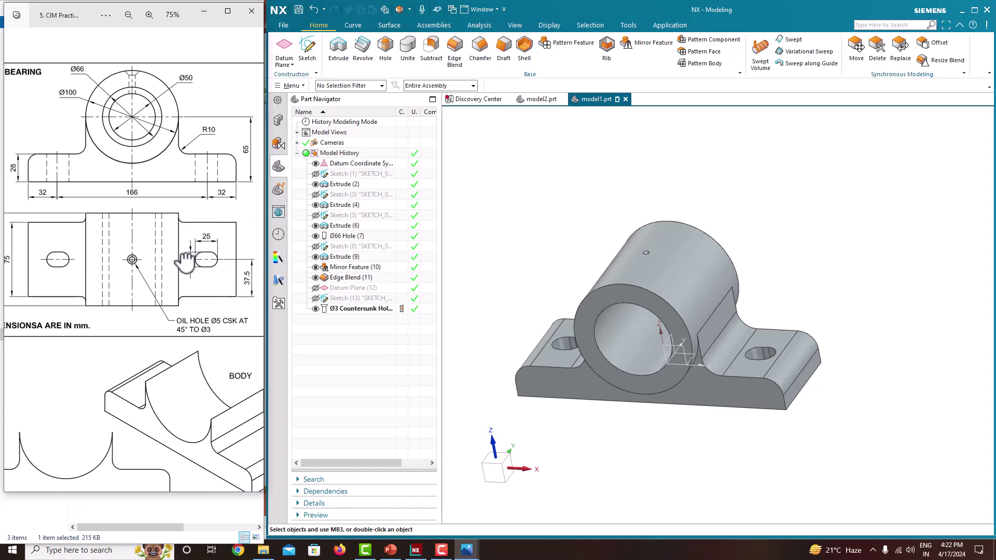
{"action": "middle_click_drag", "start_coordinate": [655, 327], "coordinate": [733, 337]}
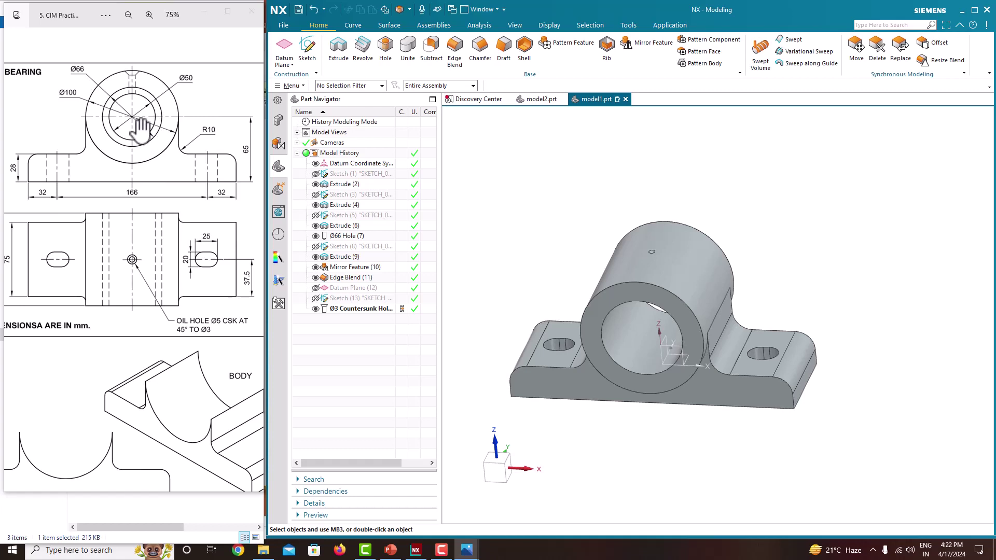
{"action": "scroll", "coordinate": [141, 127], "scroll_direction": "down", "scroll_amount": 5}
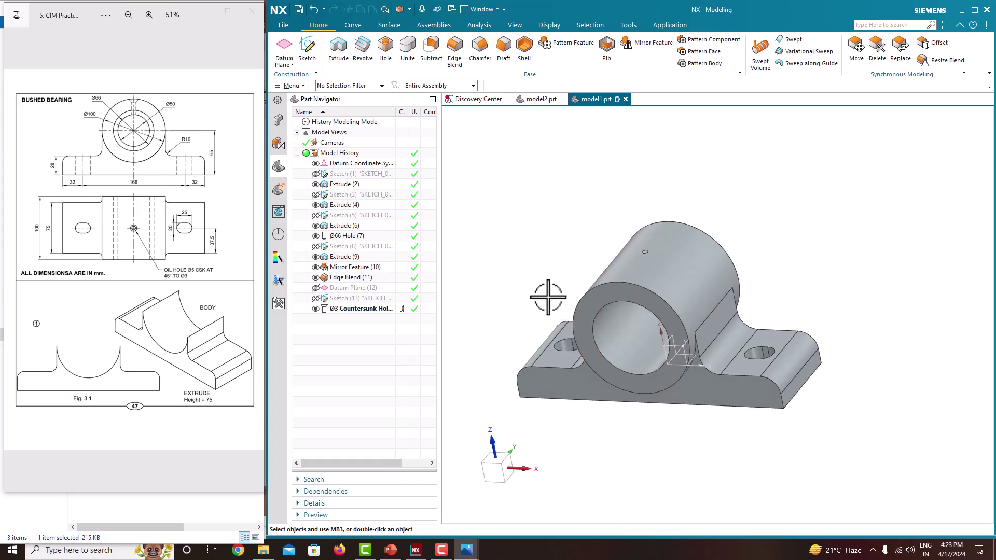
{"action": "scroll", "coordinate": [536, 293], "scroll_direction": "up", "scroll_amount": 2}
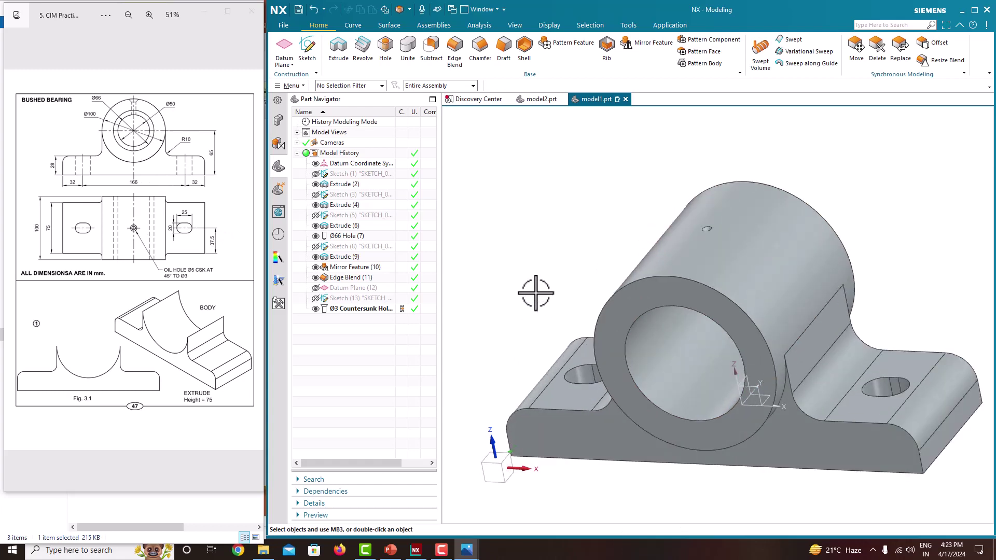
{"action": "middle_click_drag", "start_coordinate": [537, 288], "coordinate": [575, 282]}
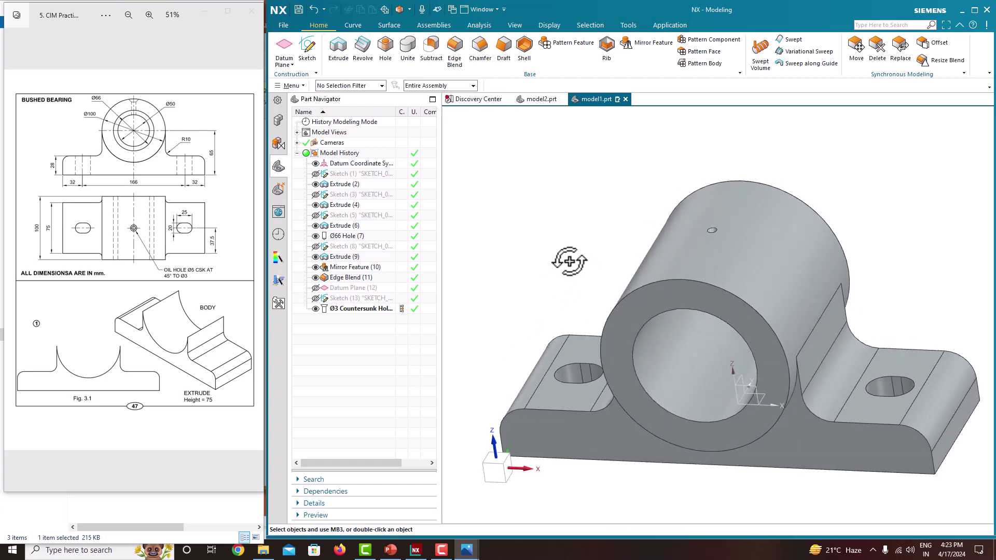